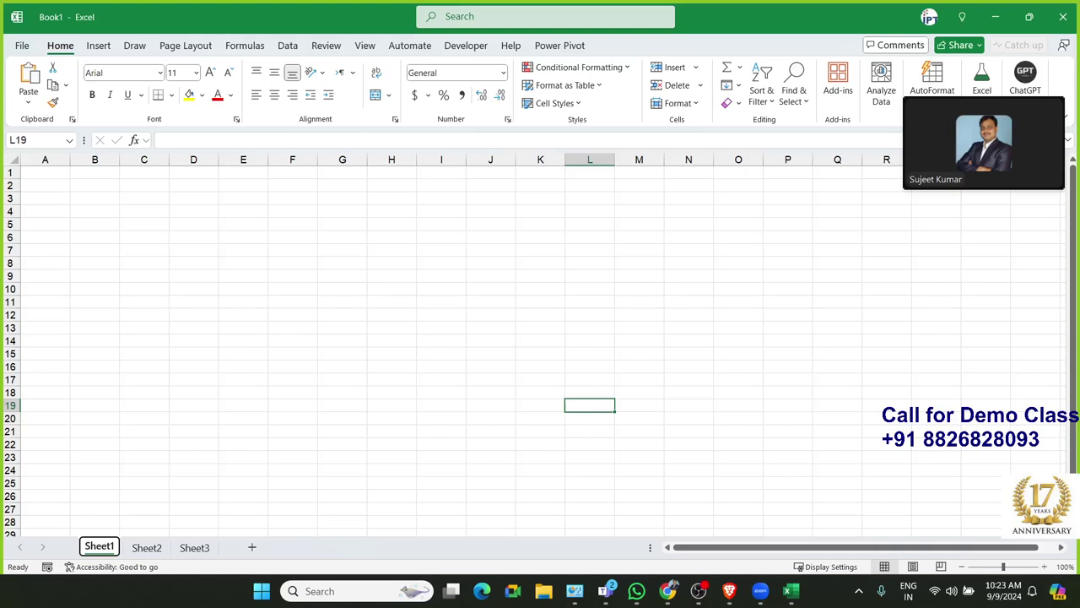
Enter 100 in cell E6
key(alt+Tab)
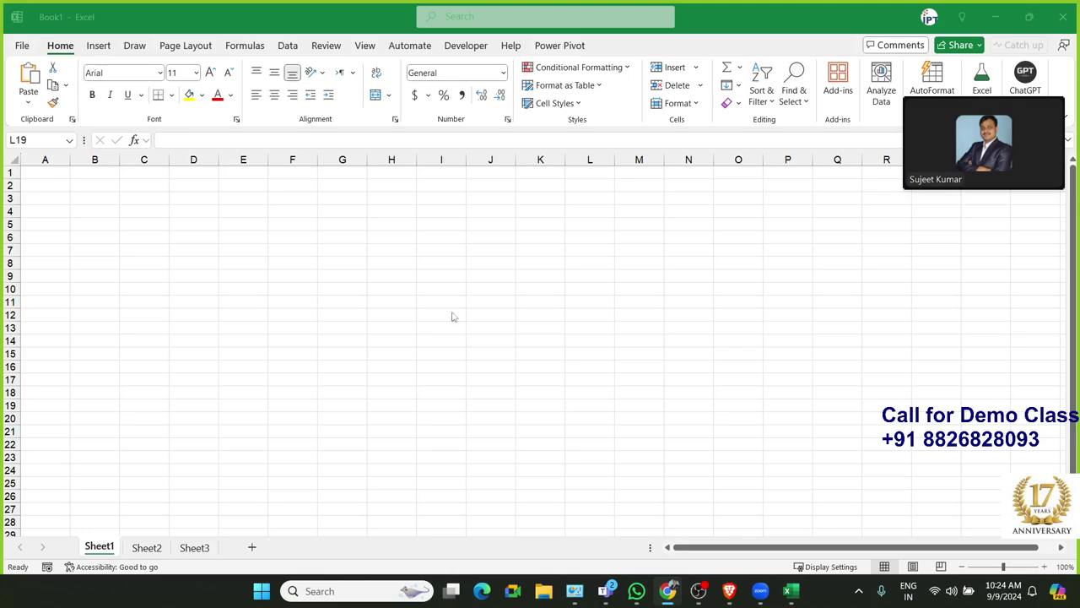
double_click(250, 236)
text(100)
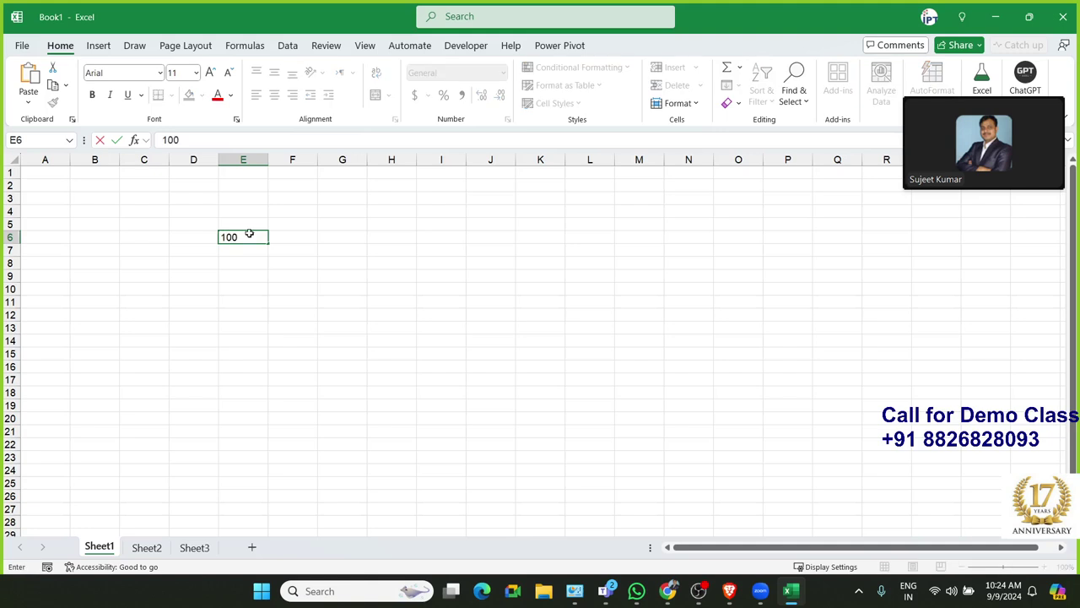
key(Return)
click(250, 236)
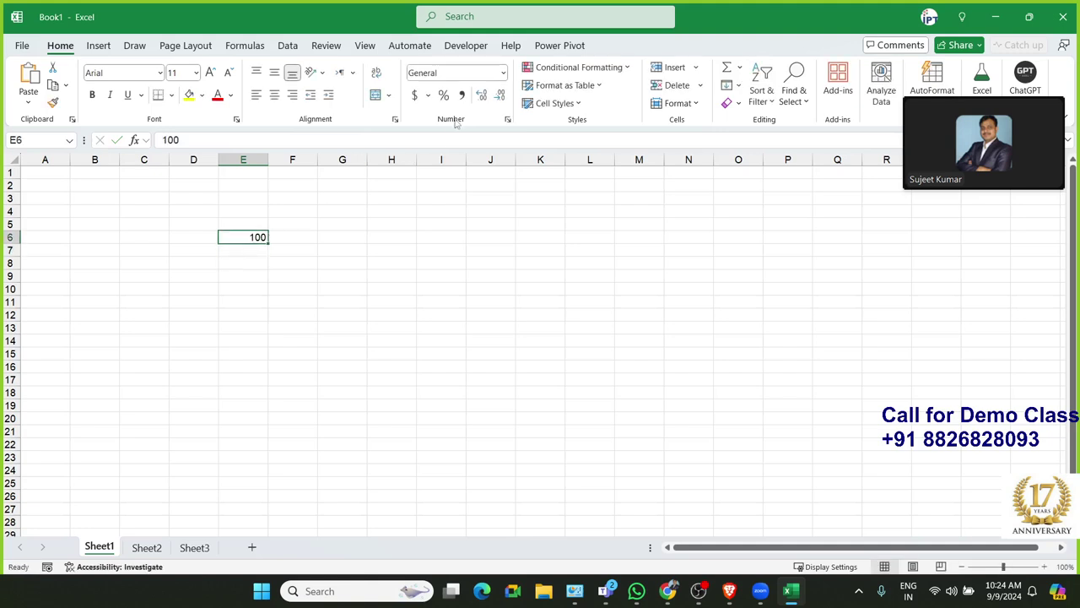
Open Format Cells for E6 and select the Number category
click(506, 119)
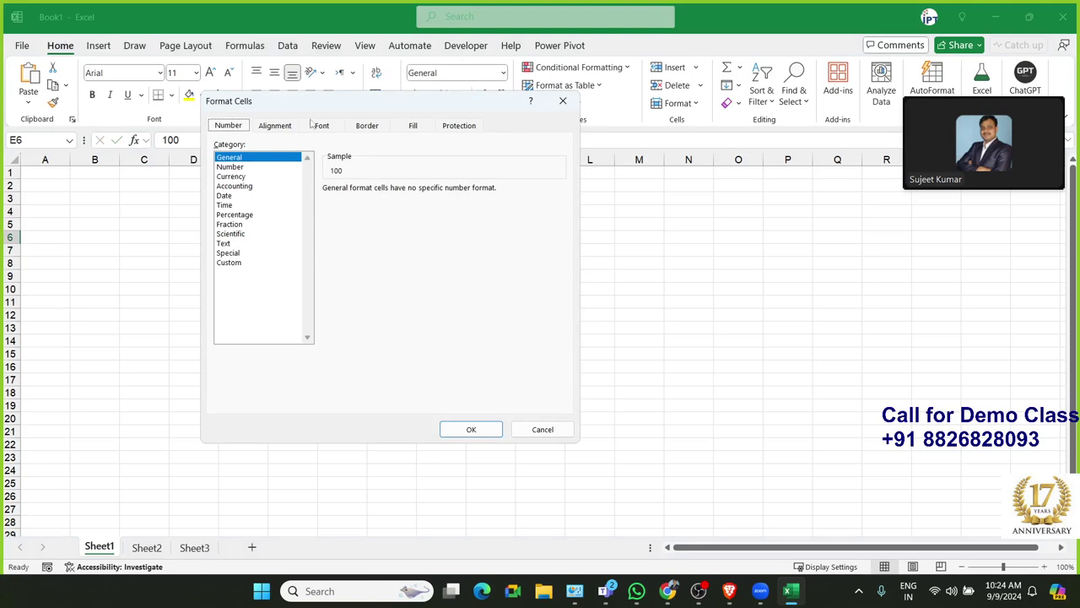
drag(319, 108, 479, 111)
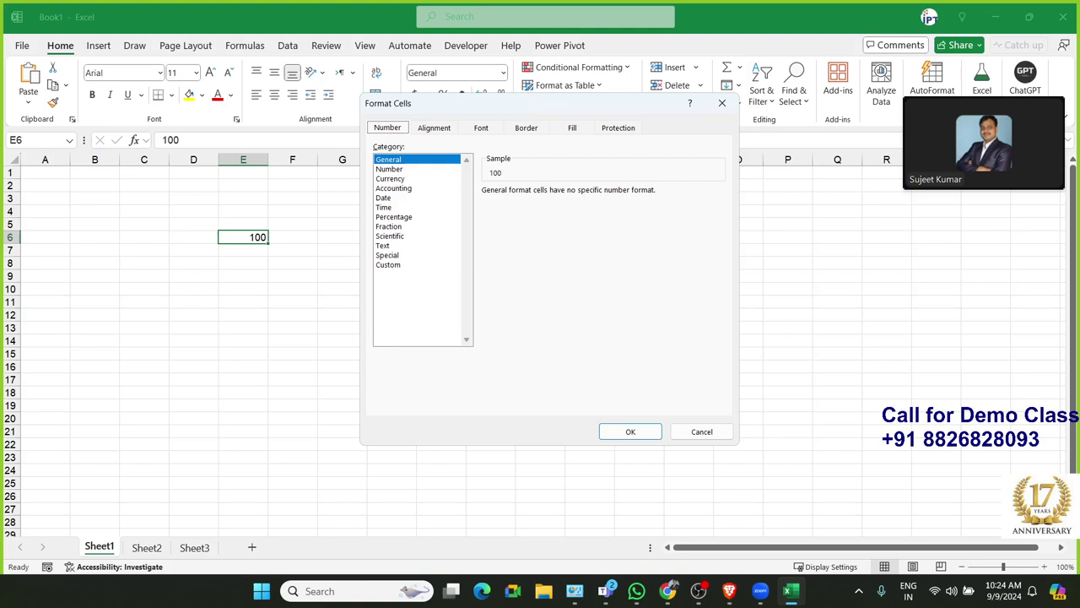
key(alt+Tab)
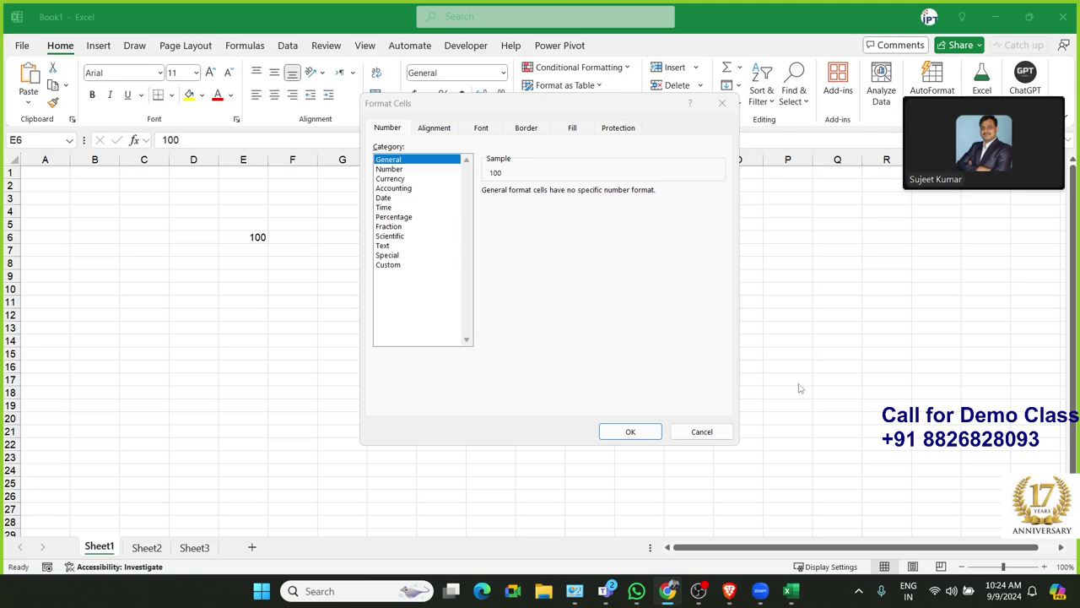
click(396, 169)
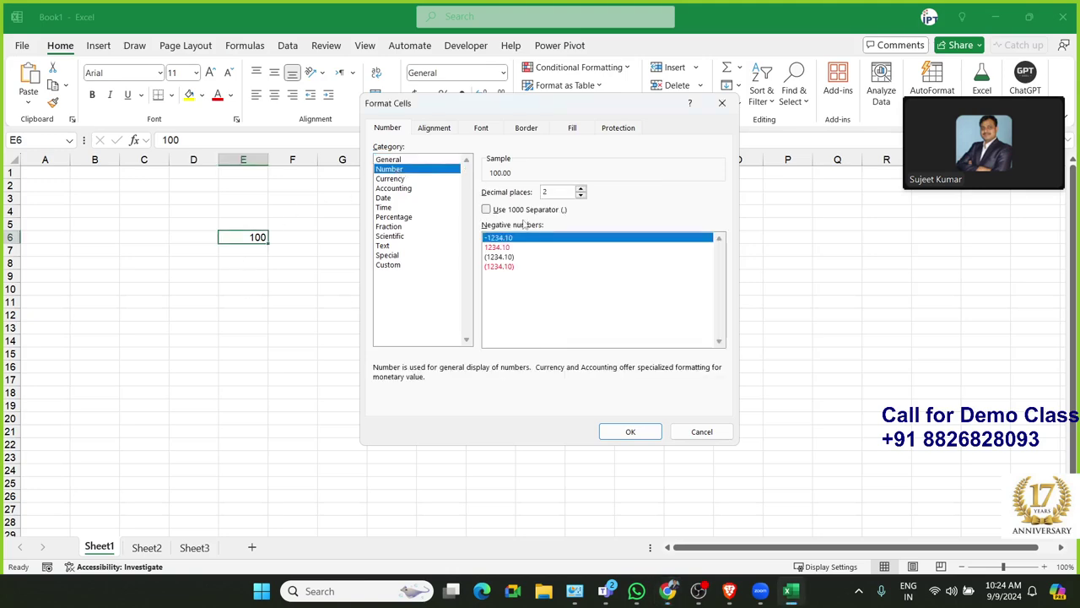
click(557, 193)
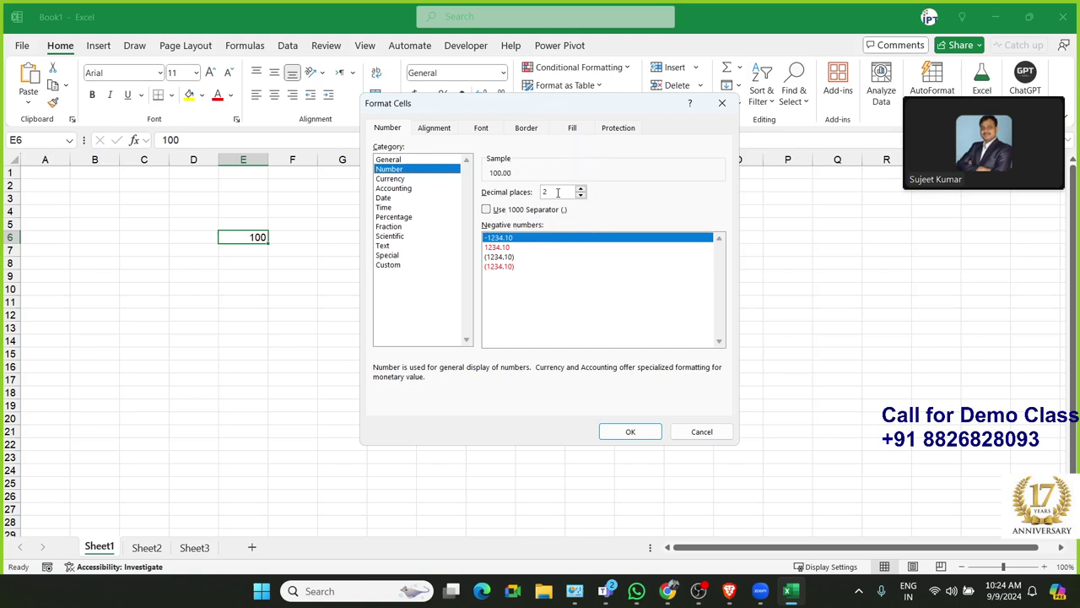
click(262, 231)
key(alt+Tab)
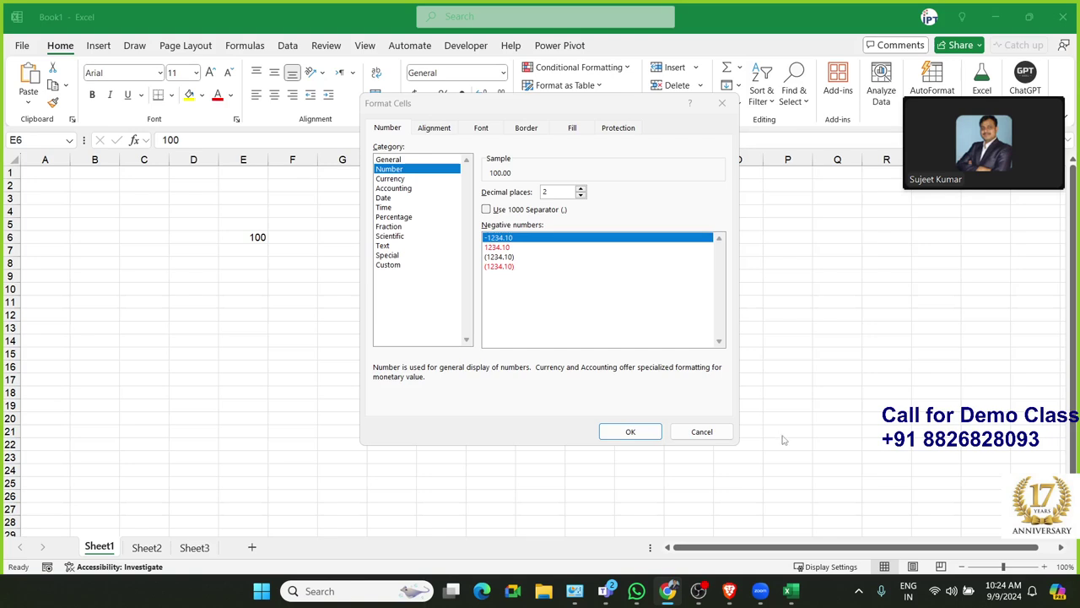
Compare Currency and Accounting, then apply Number with 2 decimals so E6 shows 100.00
click(388, 178)
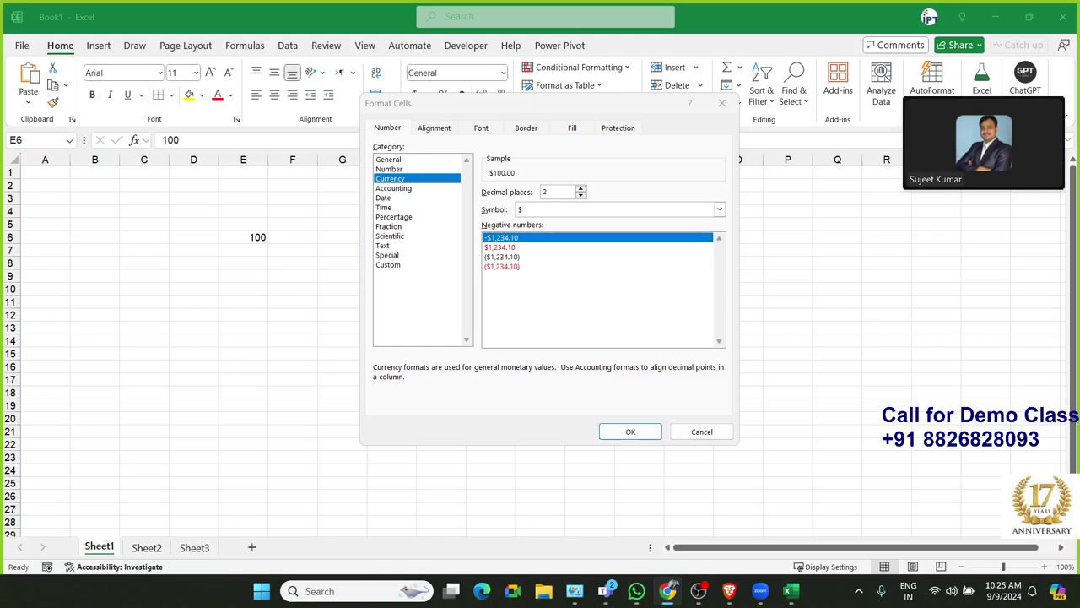
click(503, 247)
click(412, 190)
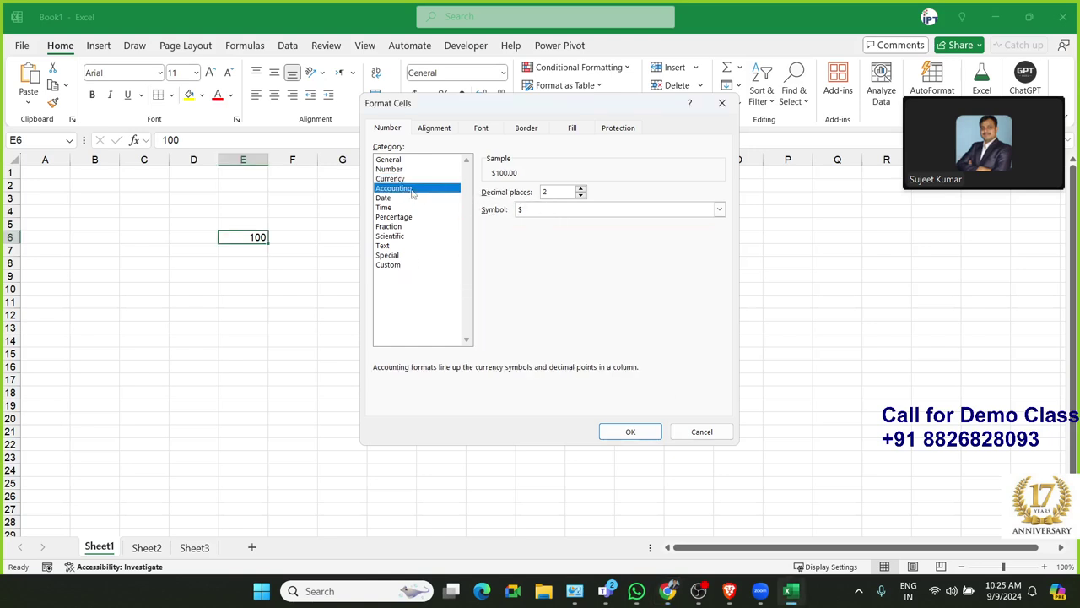
click(531, 211)
click(531, 212)
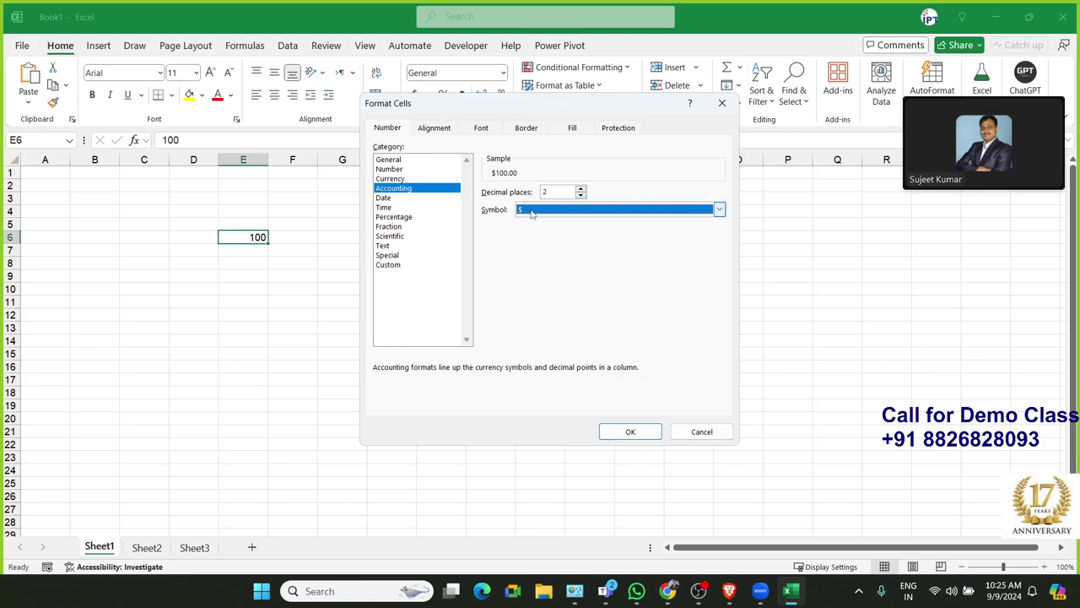
click(413, 169)
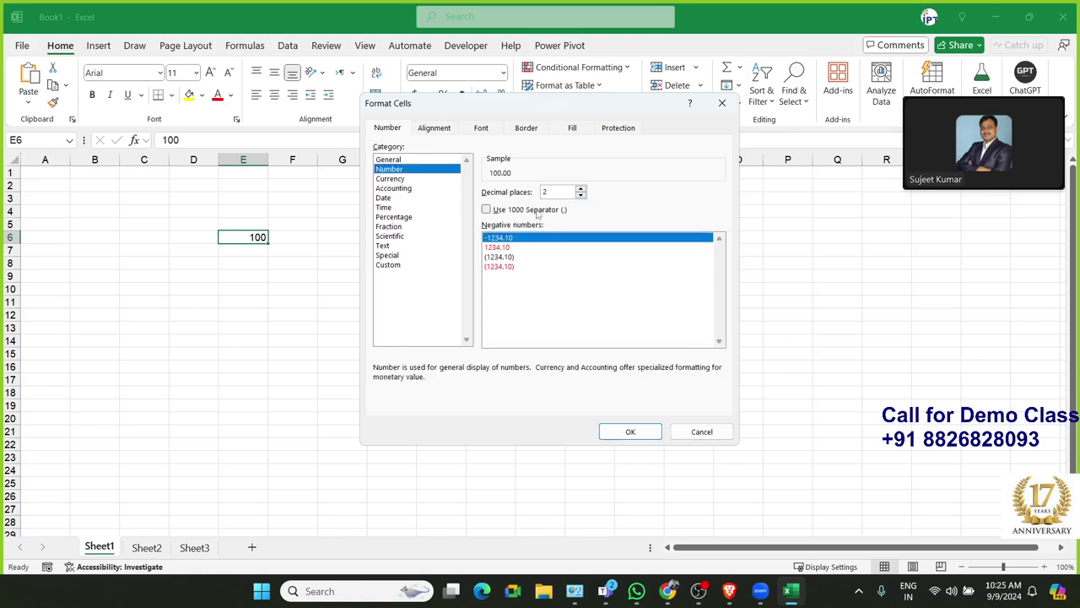
click(614, 423)
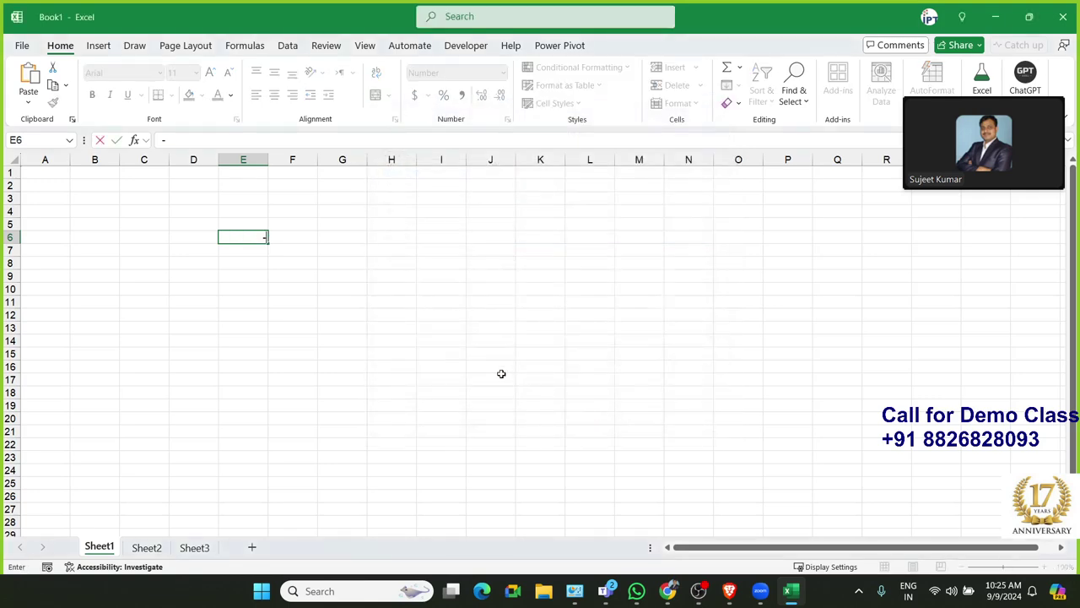
Enter -500 in E6 and format it as red 500.00 without a minus sign
text(-500)
key(Return)
key(Up)
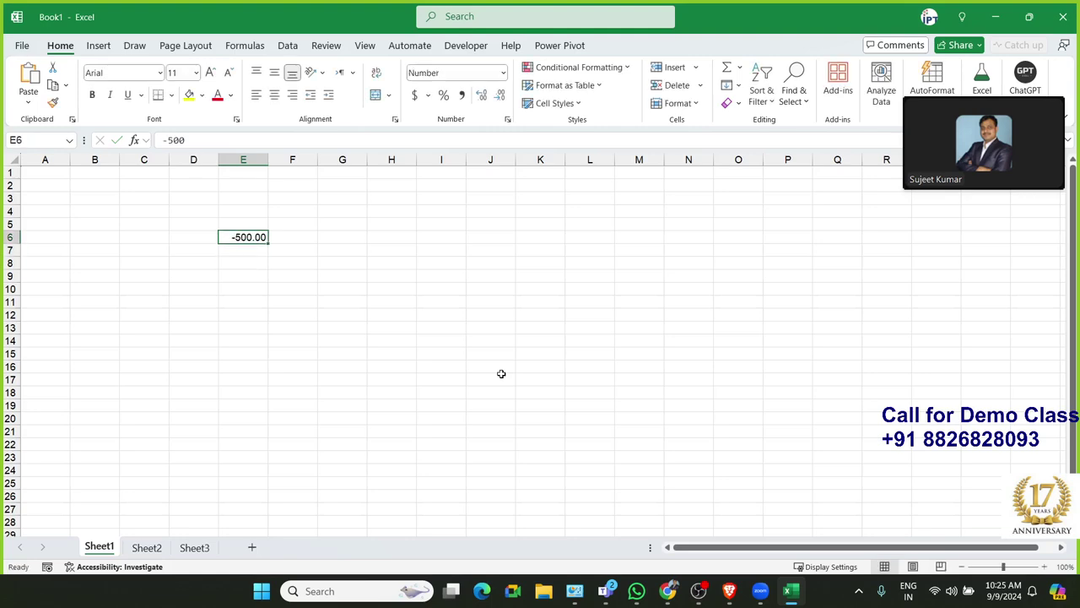
click(507, 123)
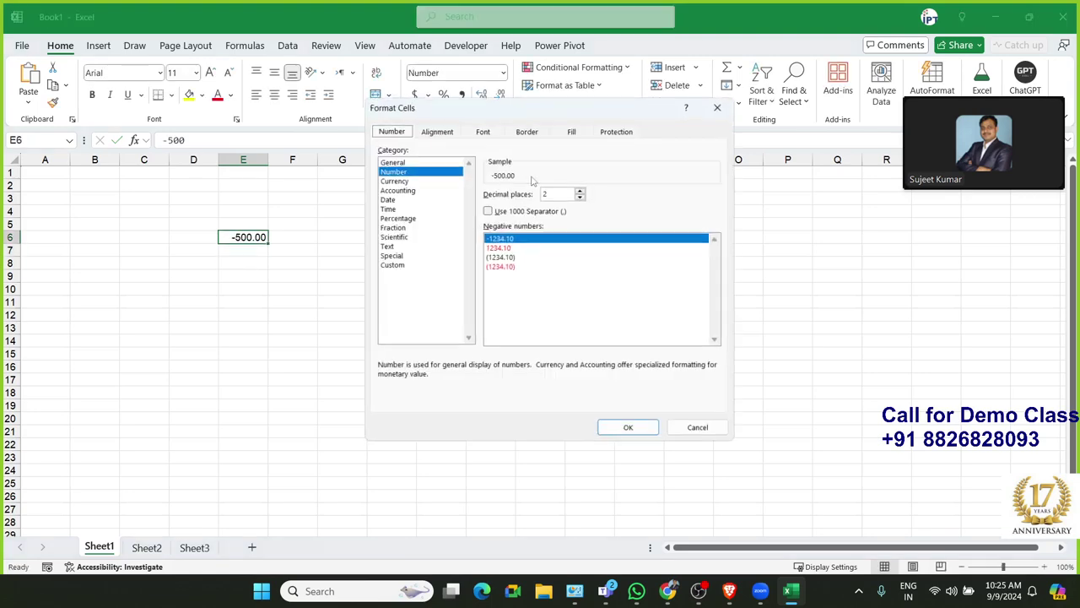
click(523, 247)
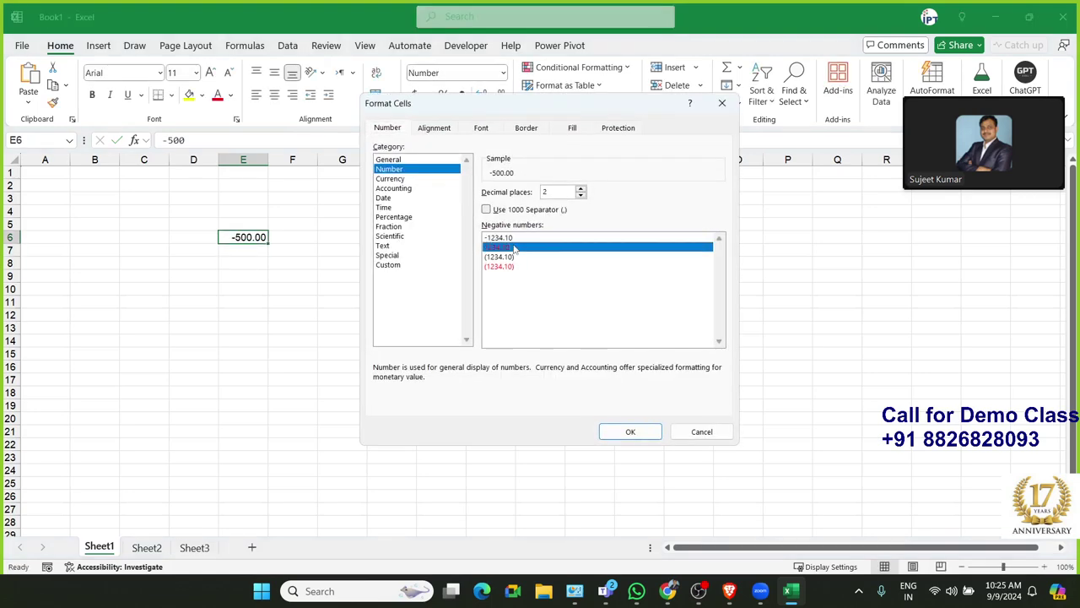
click(641, 437)
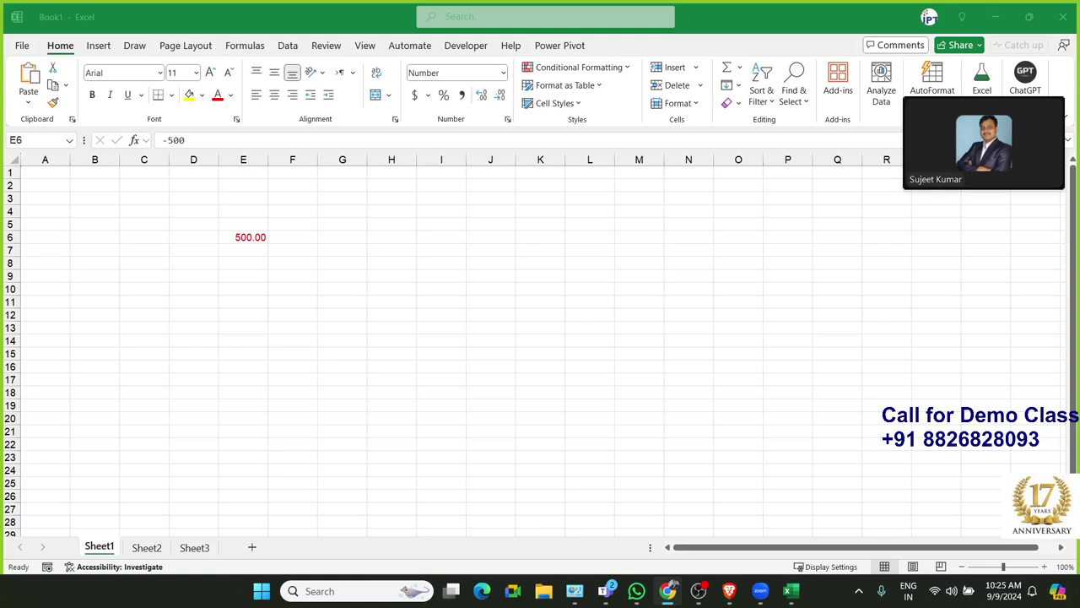
Clear the red 500.00 out of cell E6
click(225, 239)
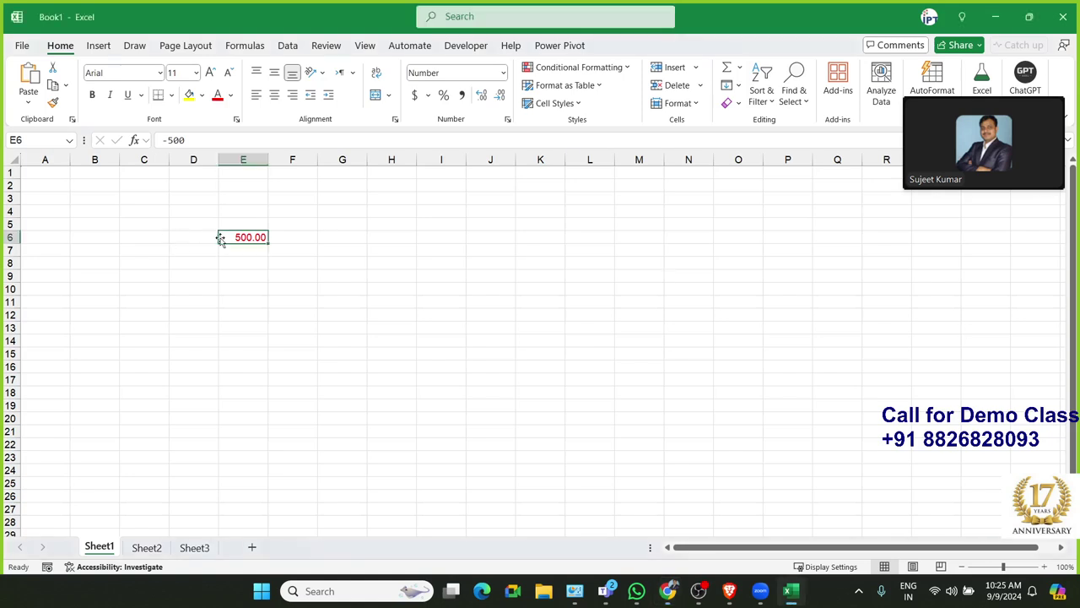
click(254, 262)
click(250, 239)
key(ctrl+z)
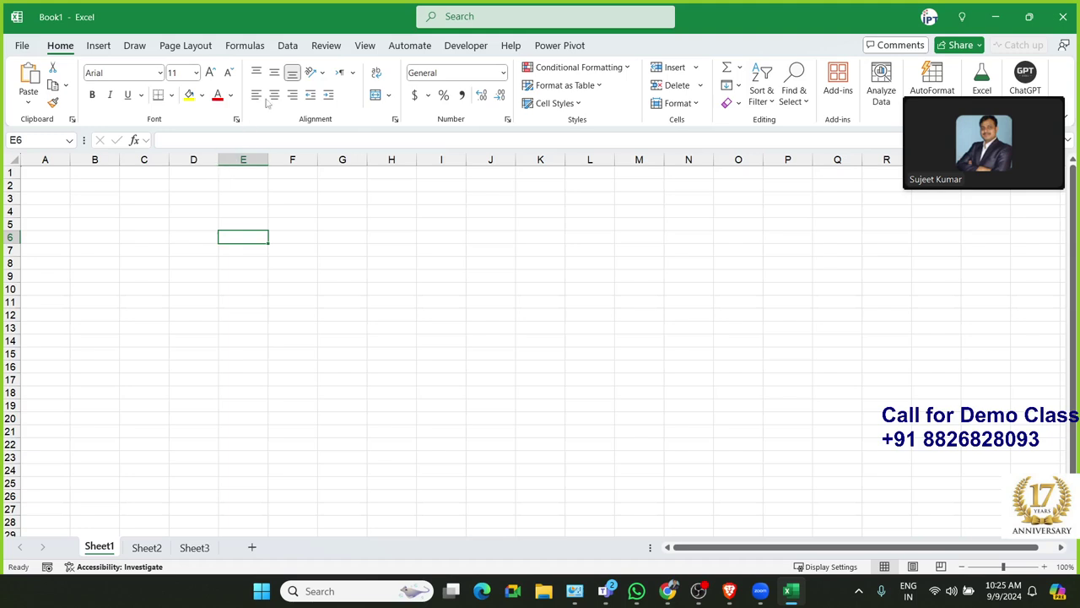
Enter -500 in cell E4
click(485, 47)
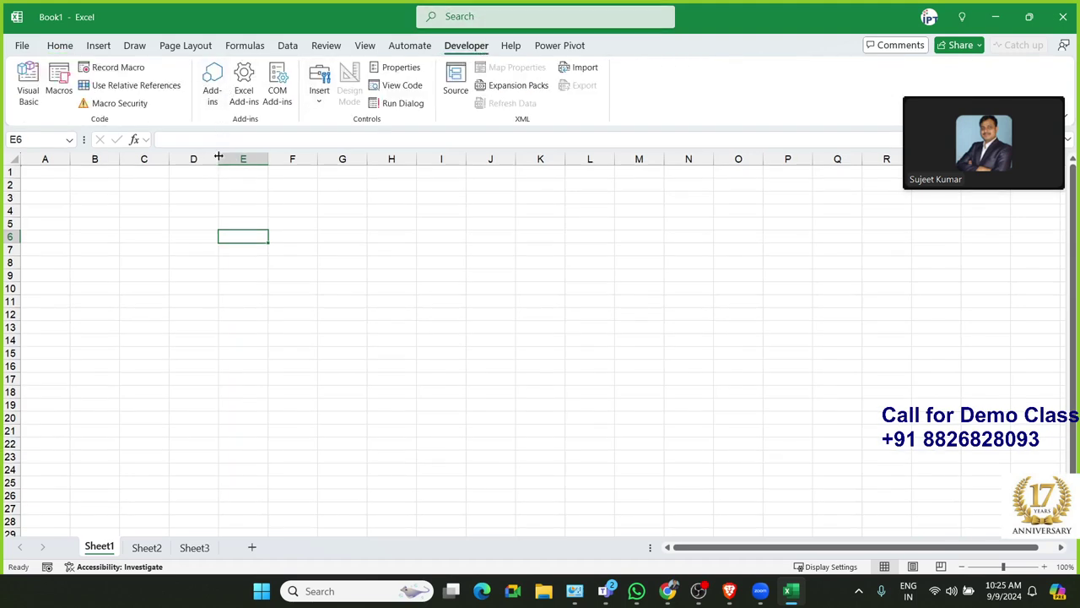
click(216, 211)
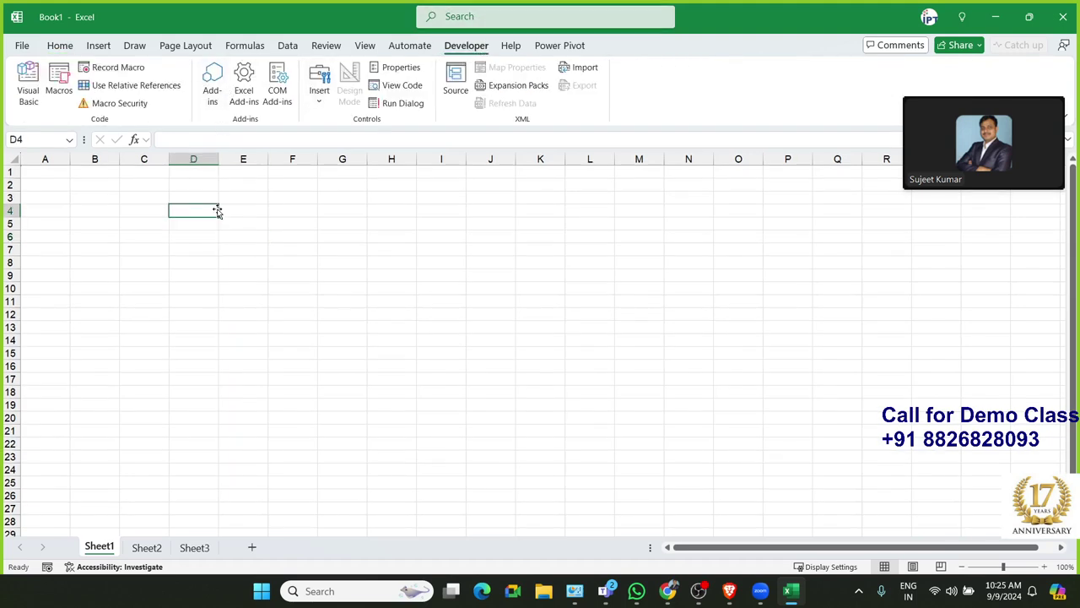
click(219, 211)
text(500)
key(Return)
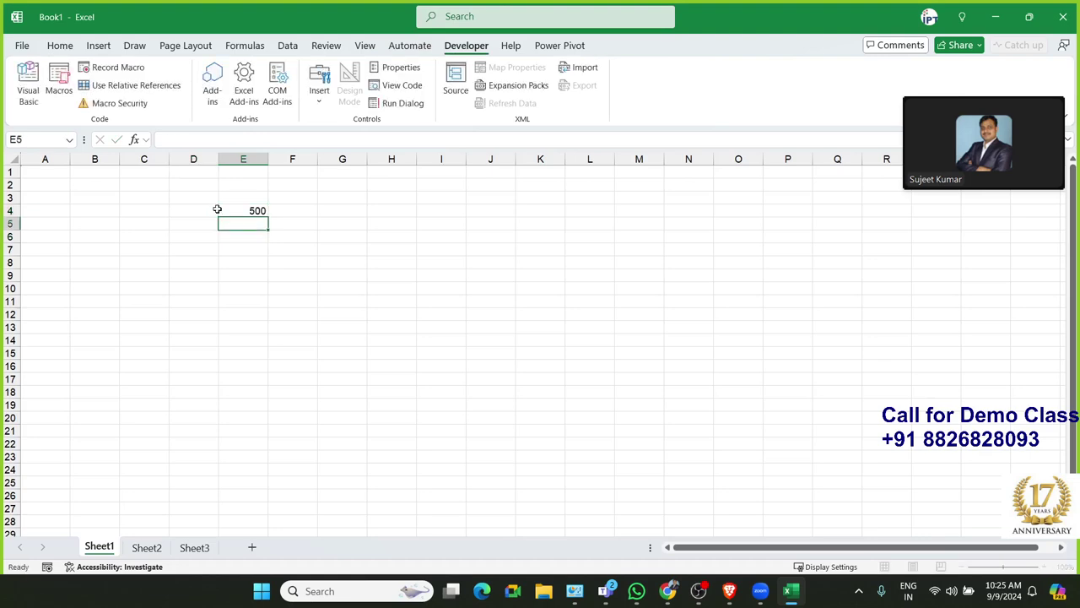
click(217, 210)
key(BackSpace)
text(-50)
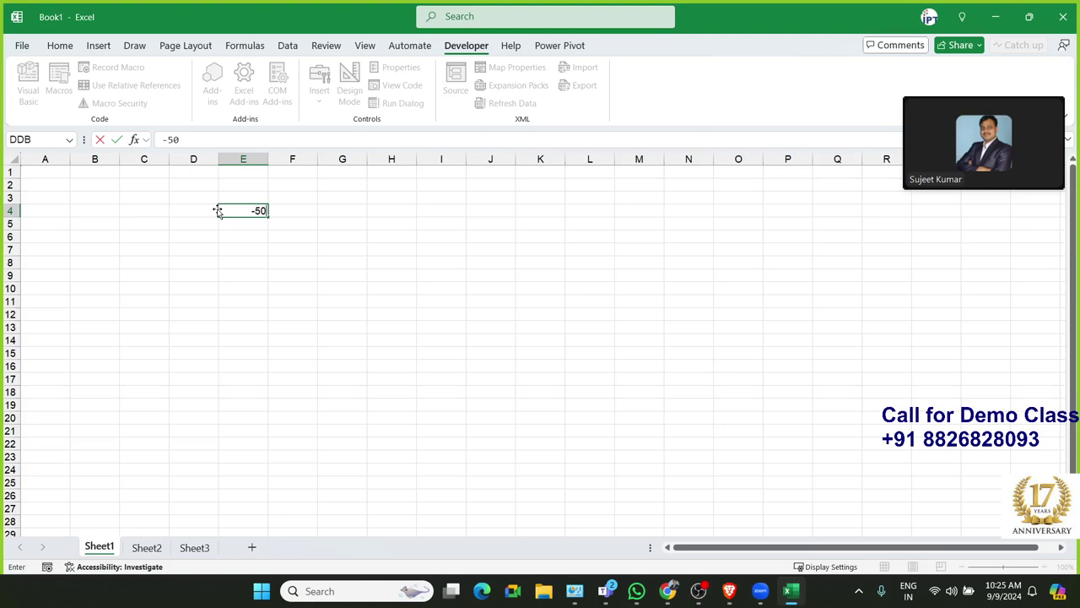
text(0)
key(Return)
ctrl+scroll(292, 349, up, 1)
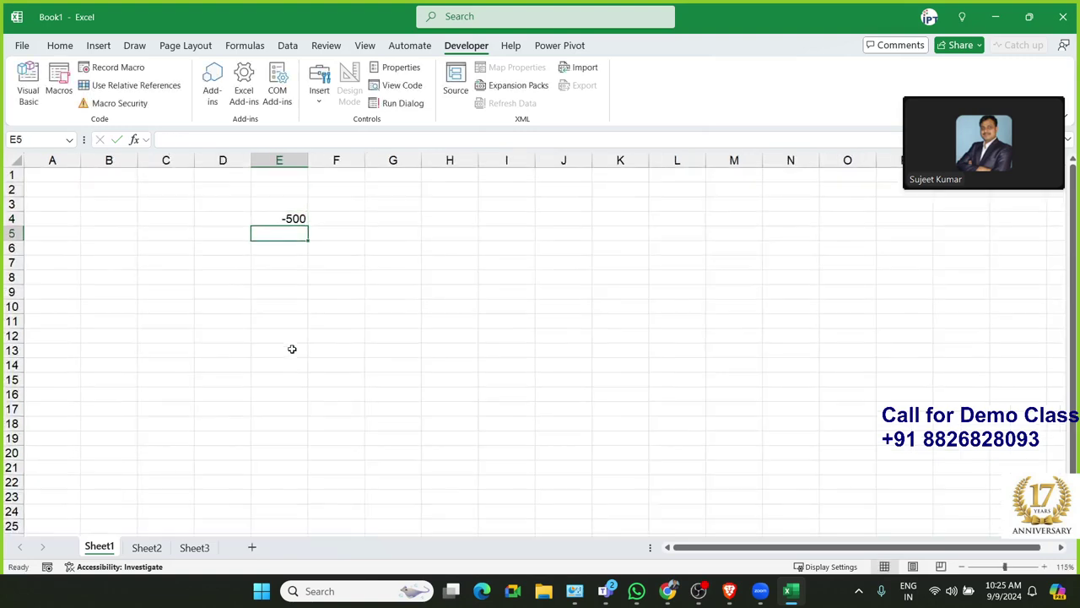
ctrl+scroll(292, 348, up, 3)
Format E4 as Number with 2 decimals and red negatives, showing 500.00
click(407, 243)
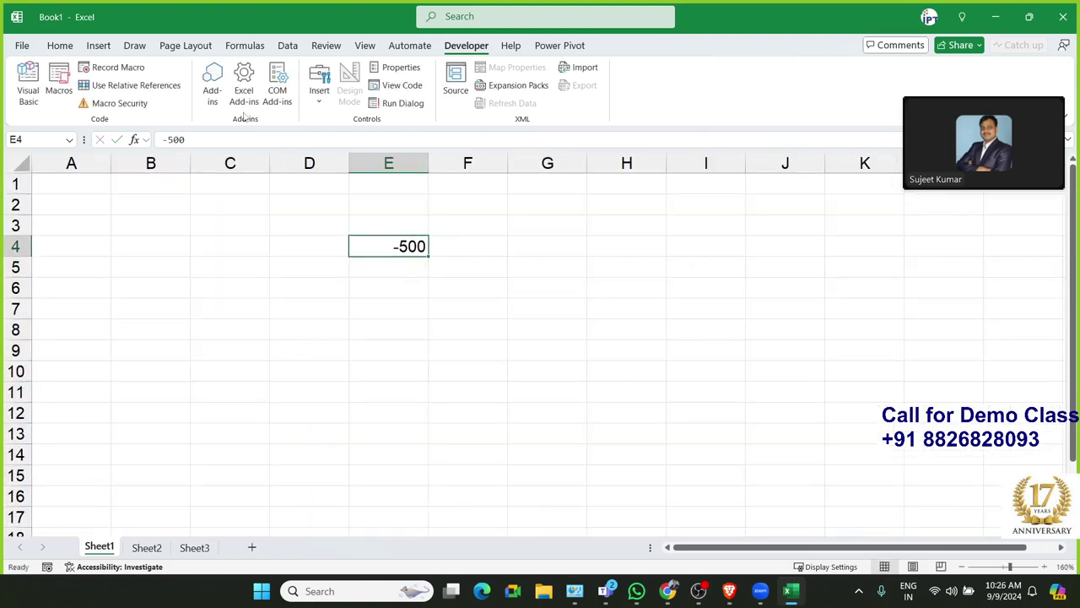
click(60, 46)
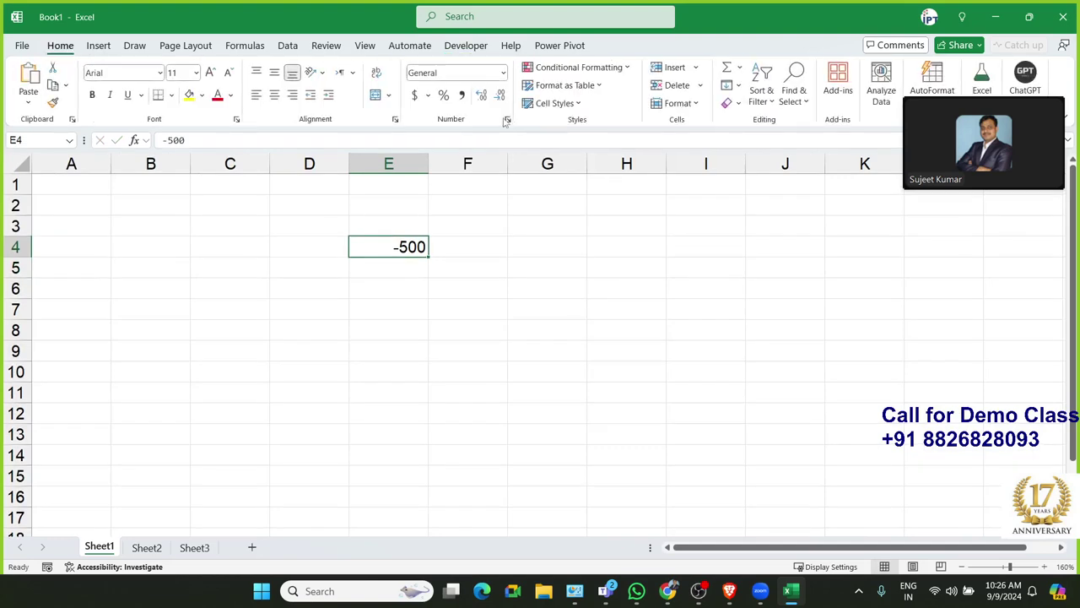
click(507, 119)
mouse_move(481, 108)
mouse_down()
mouse_move(716, 167)
mouse_move(702, 157)
mouse_up()
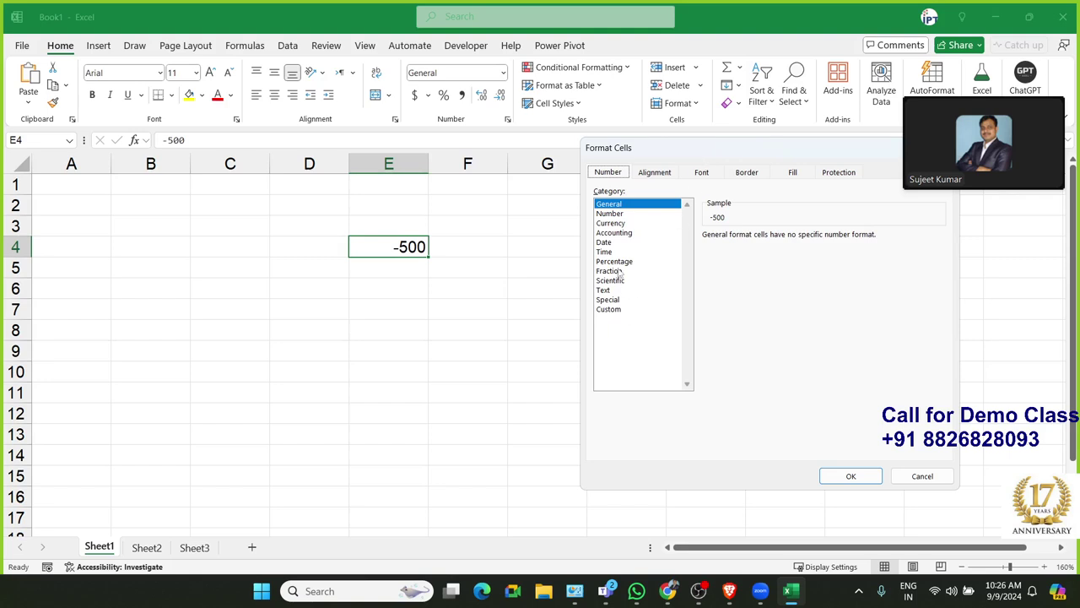
click(615, 216)
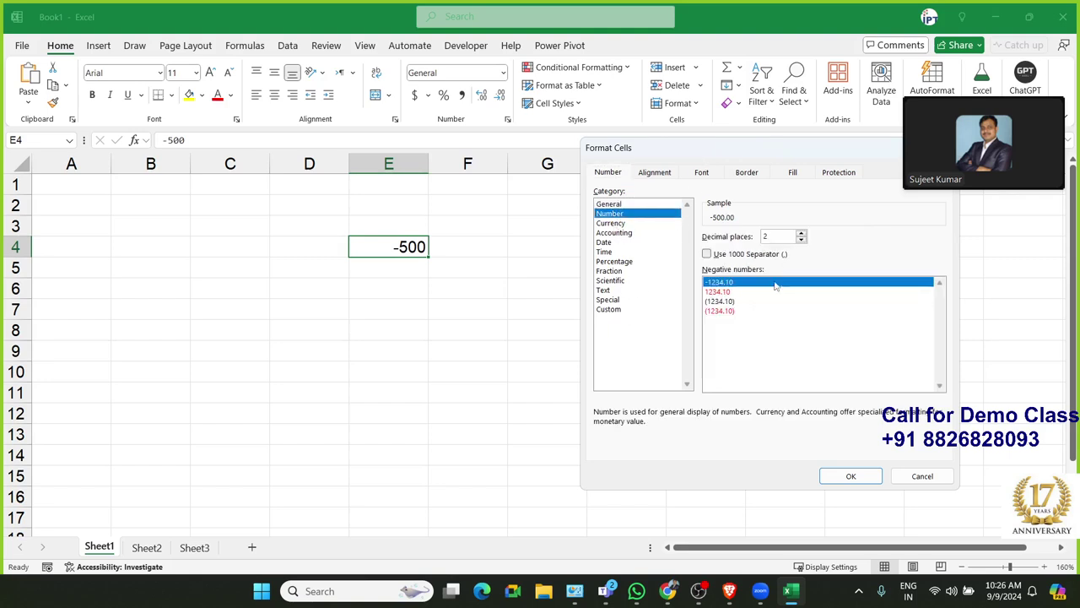
click(727, 292)
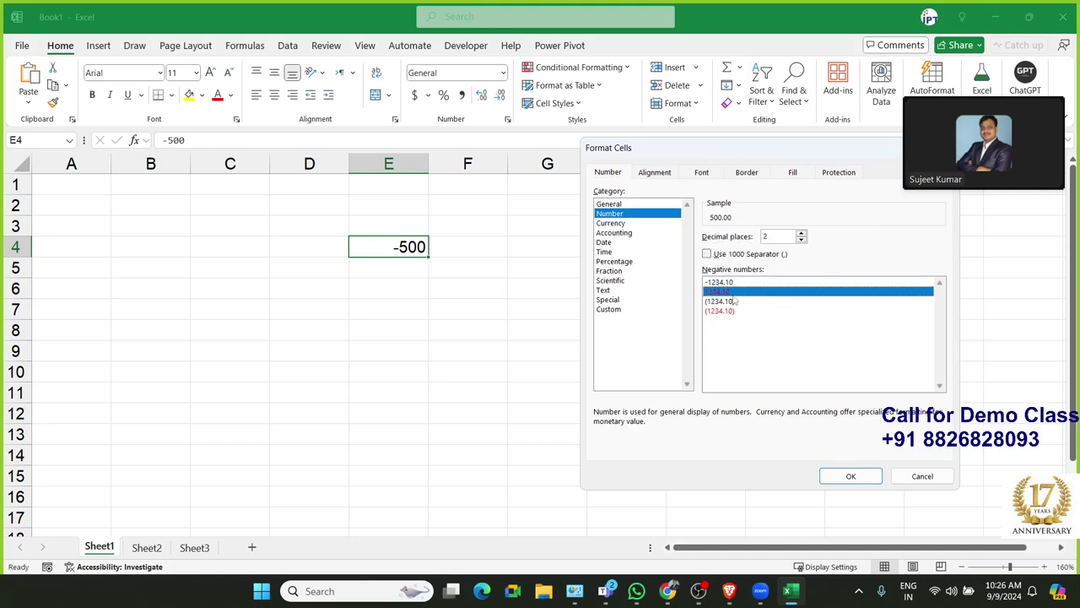
click(848, 475)
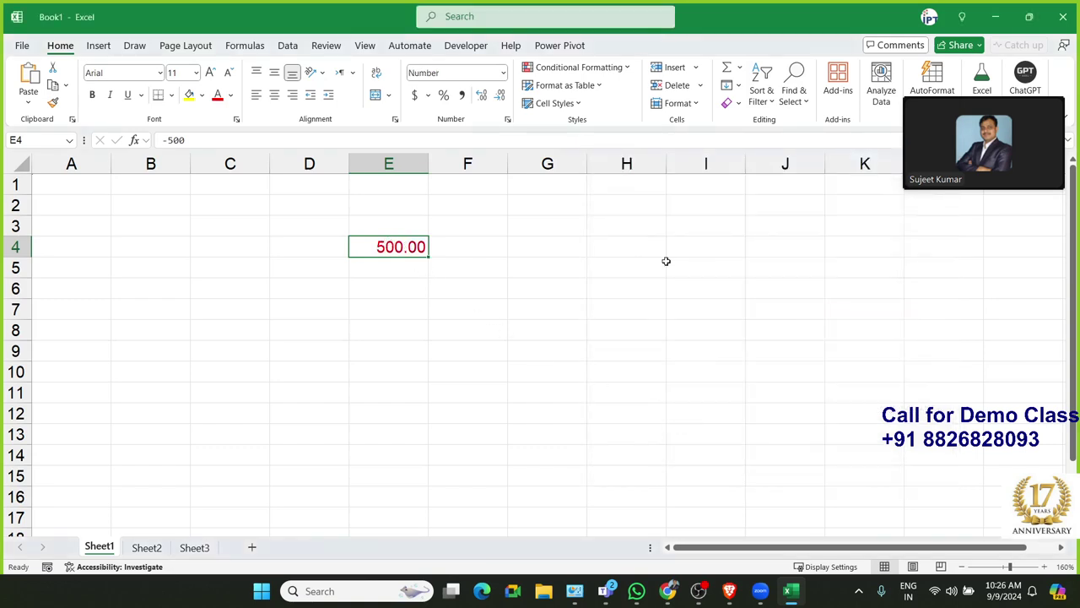
Re-enter -500 in cell E4
text(500)
key(Return)
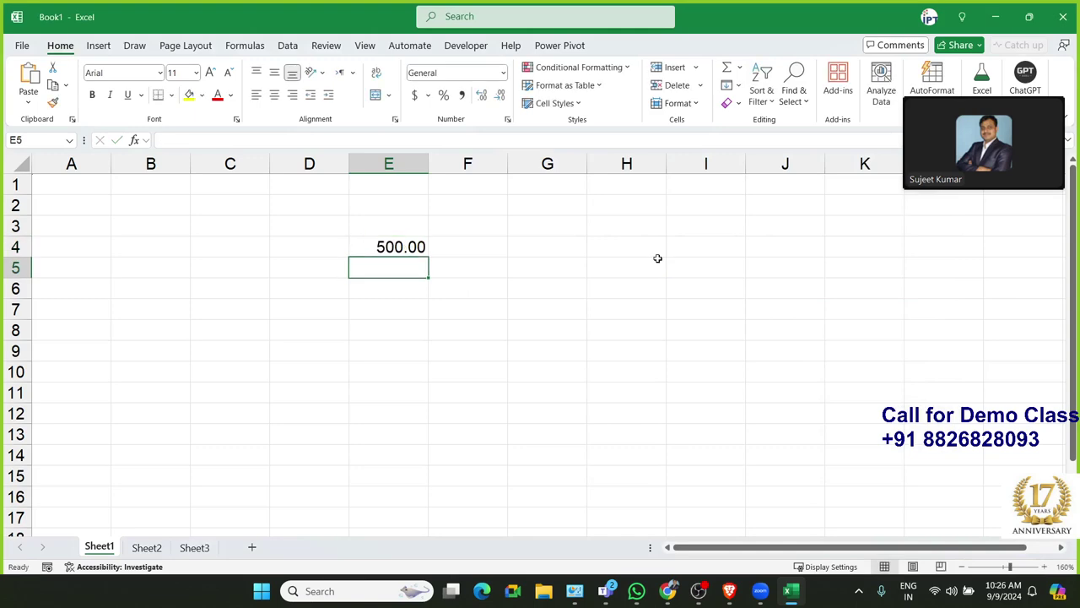
key(Up)
text(-5)
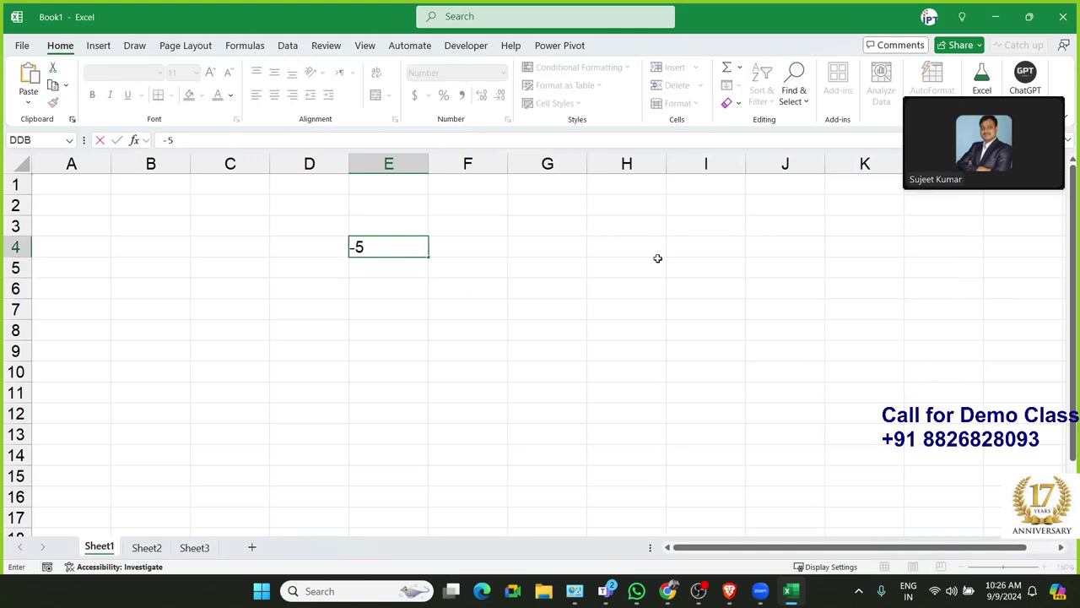
text(00)
key(Return)
key(Up)
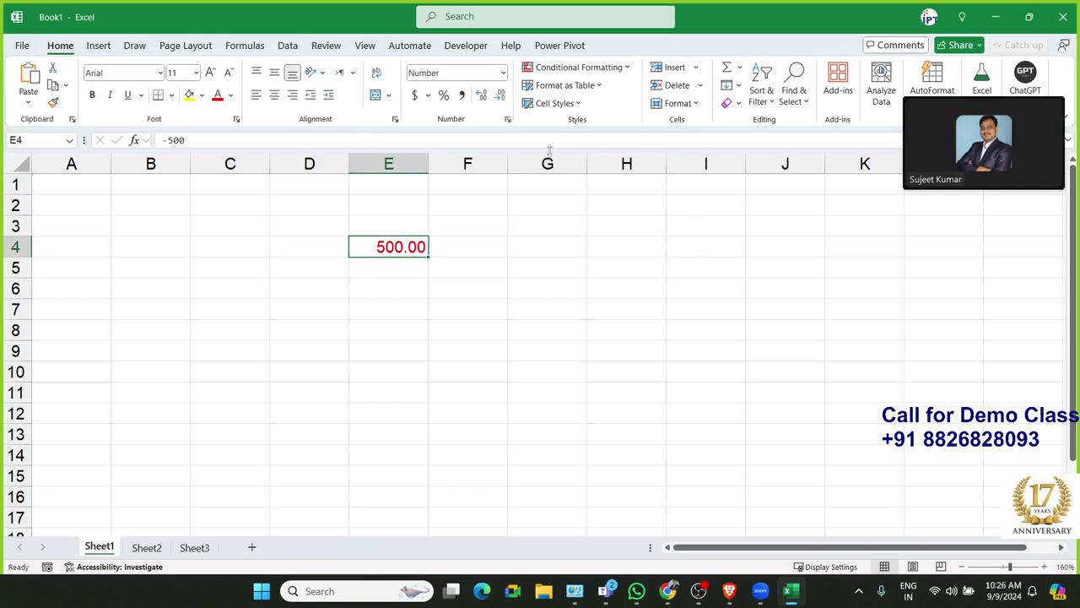
Apply Currency format with the $ symbol so E4 shows red $500.00
click(507, 119)
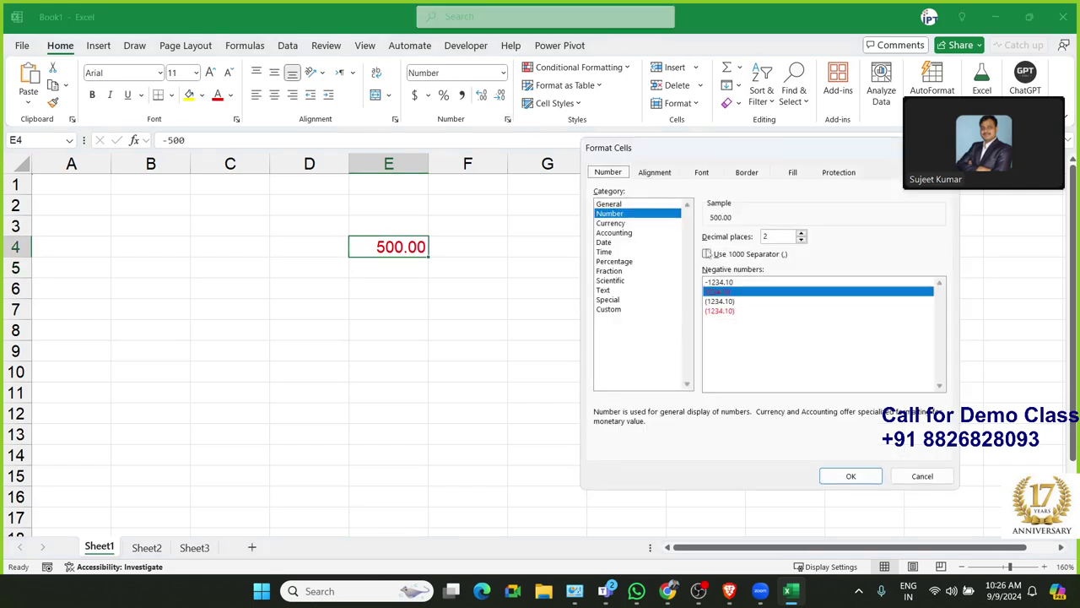
click(620, 222)
click(742, 254)
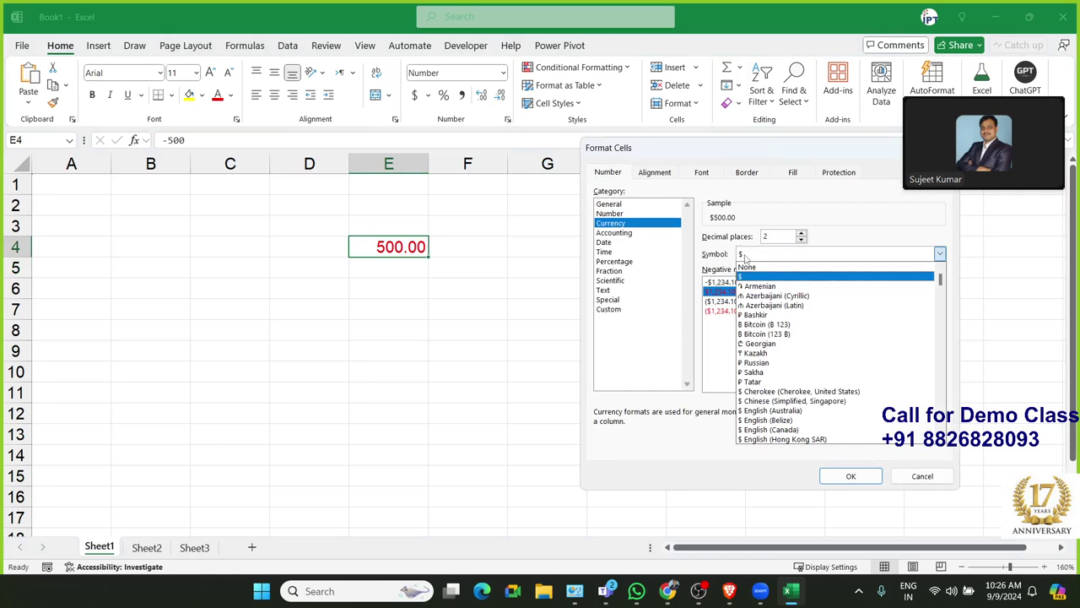
click(746, 276)
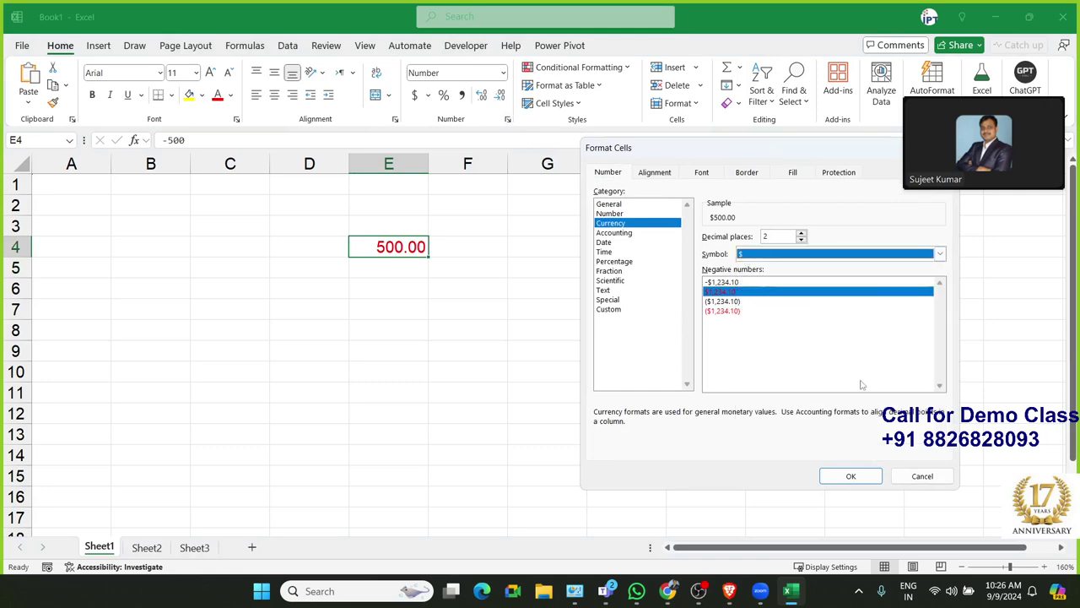
click(848, 471)
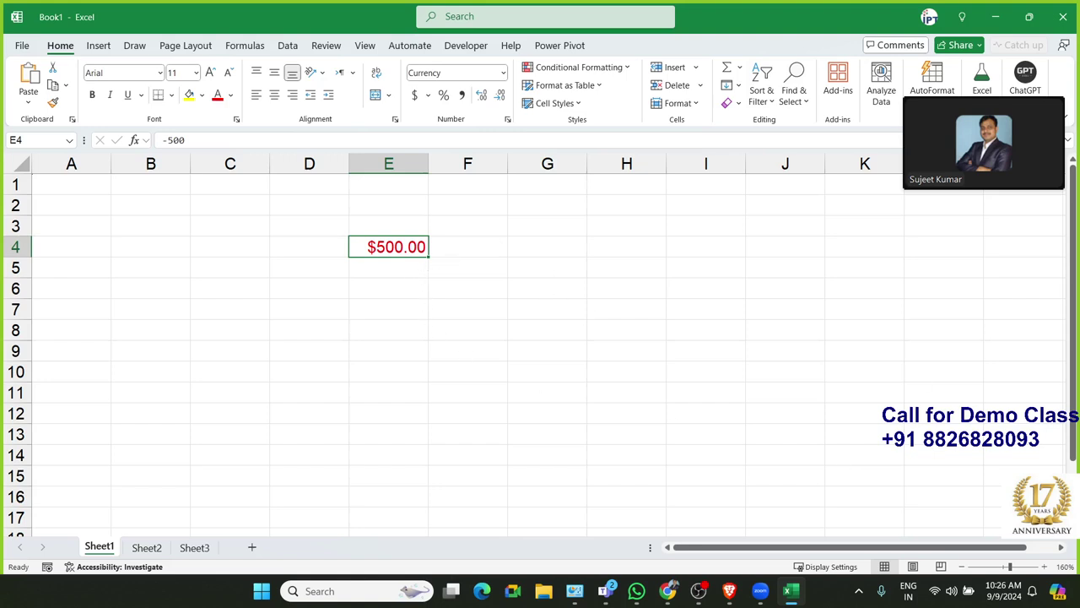
key(alt+Tab)
Preview Currency negative styles and Accounting for E4, then cancel without changes
click(507, 119)
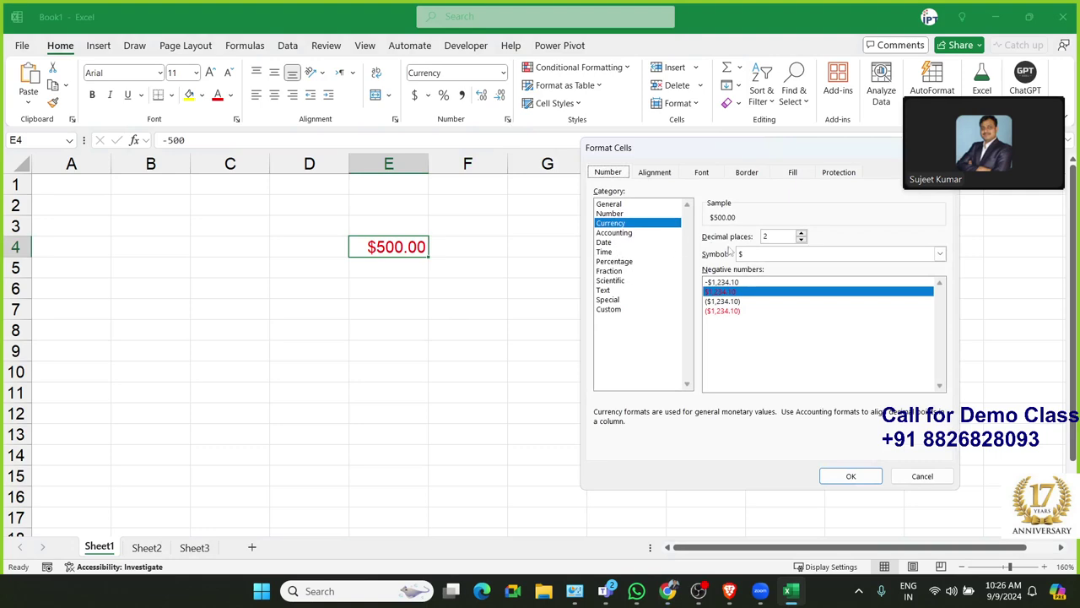
click(728, 302)
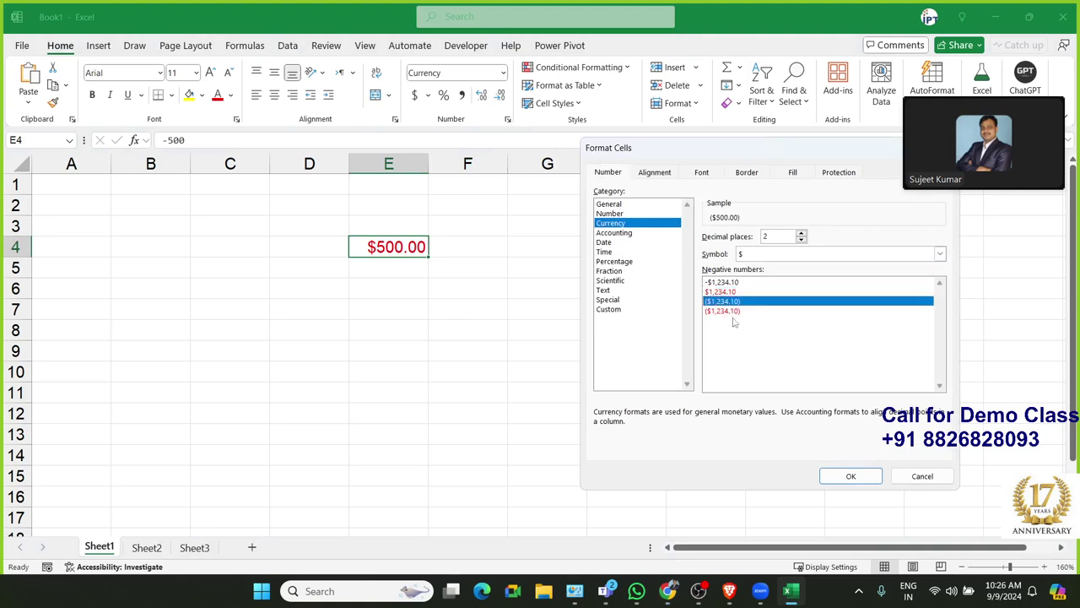
click(733, 312)
click(730, 303)
click(733, 312)
click(730, 303)
click(630, 234)
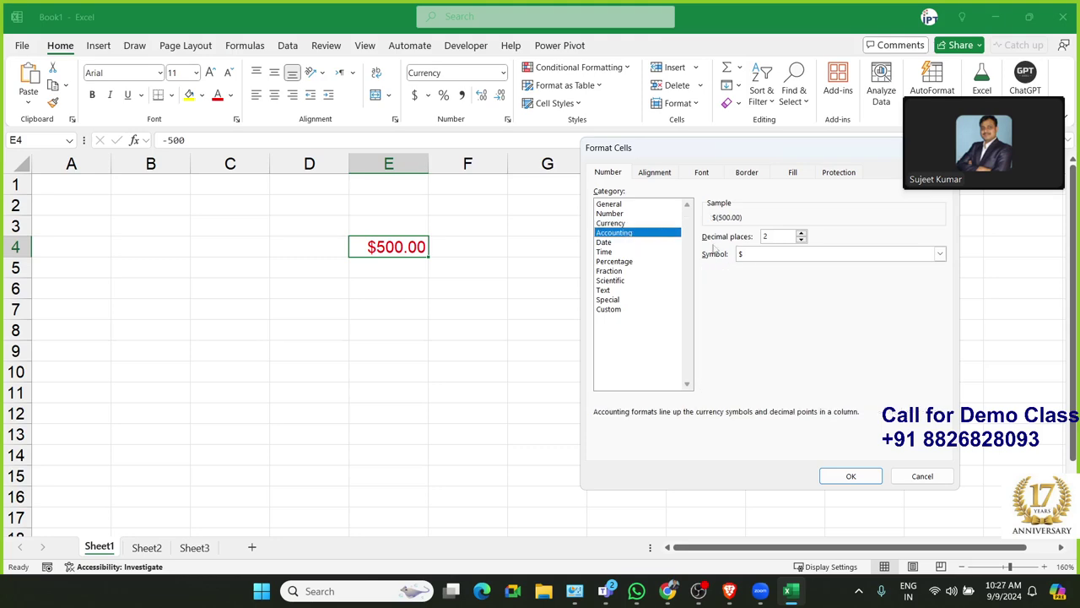
click(923, 475)
Enter the date 9/1 in C7 so it displays as 1-Sep
click(193, 314)
text(9/)
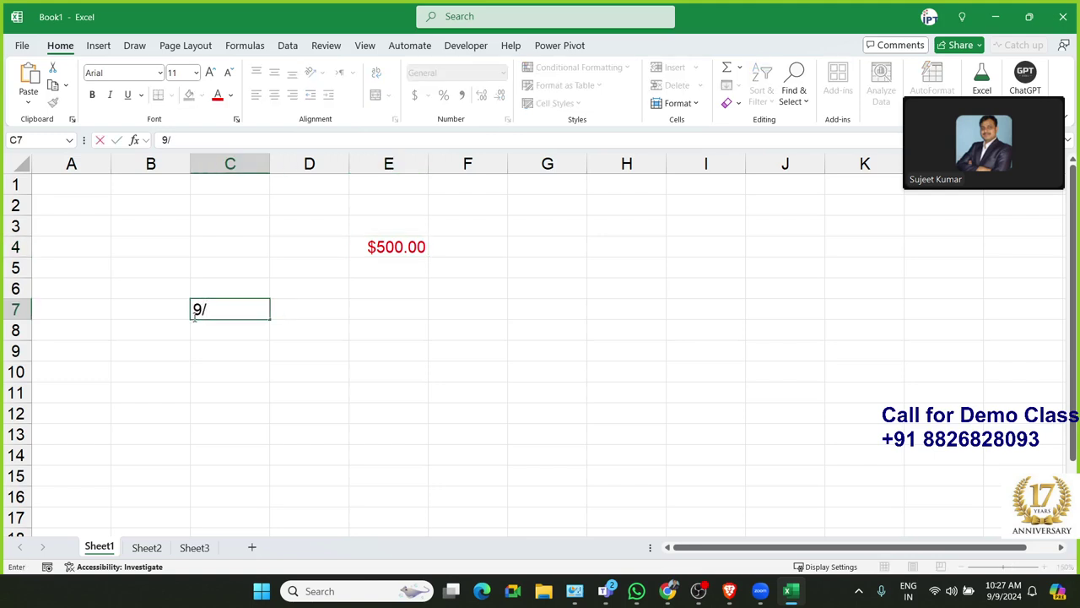
text(1)
key(Return)
click(193, 318)
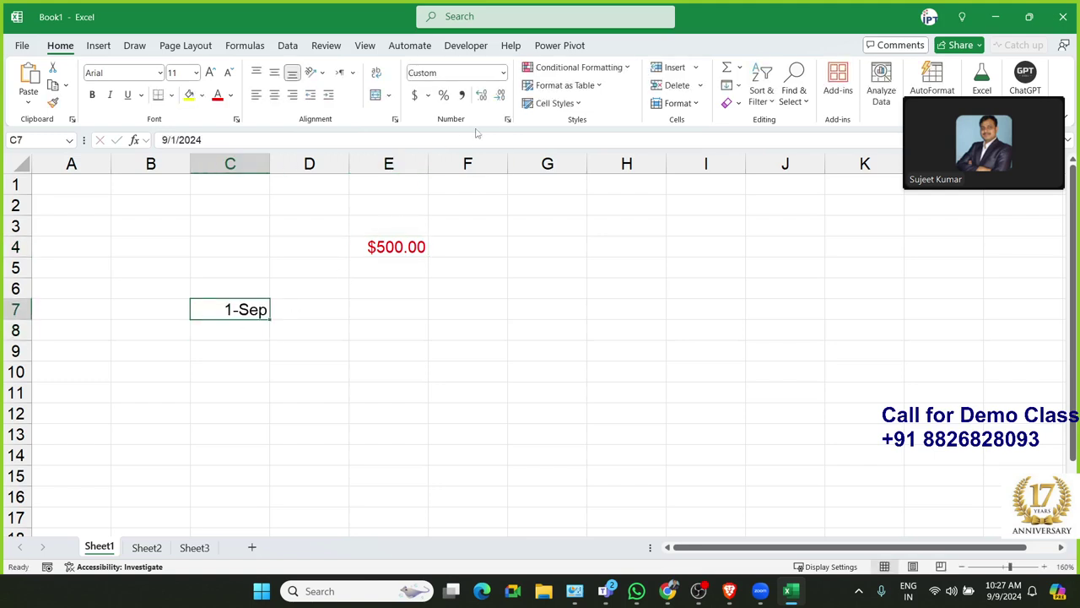
click(507, 120)
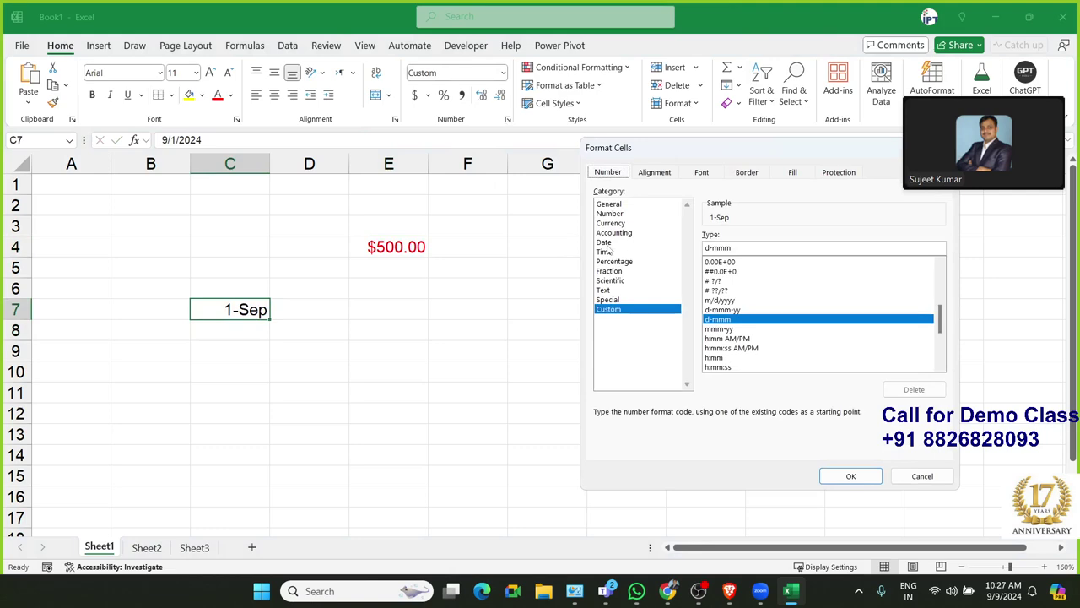
click(607, 243)
drag(650, 147, 399, 104)
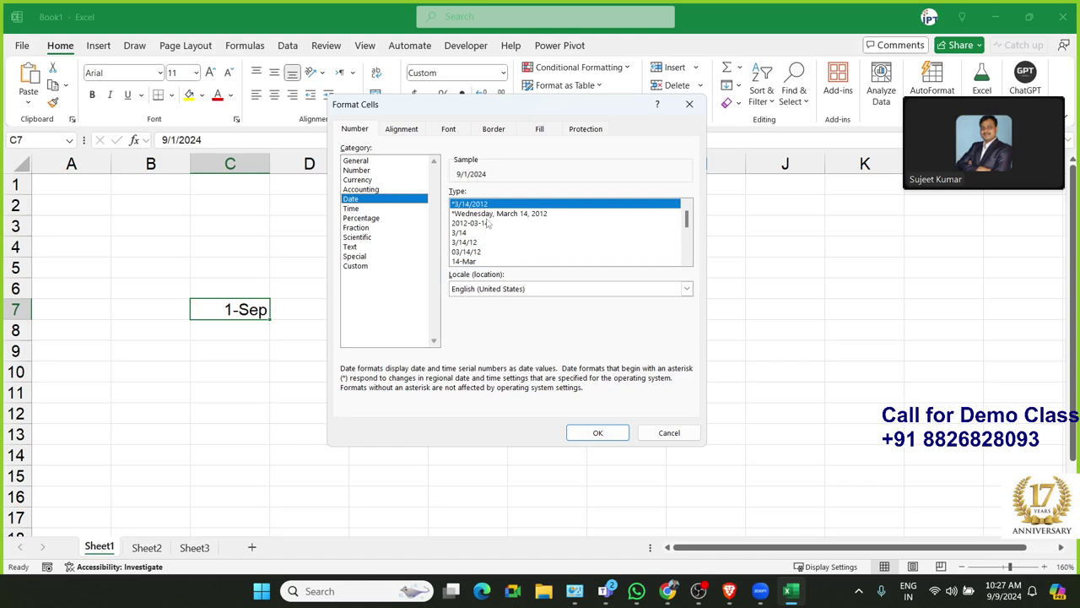
key(alt+Tab)
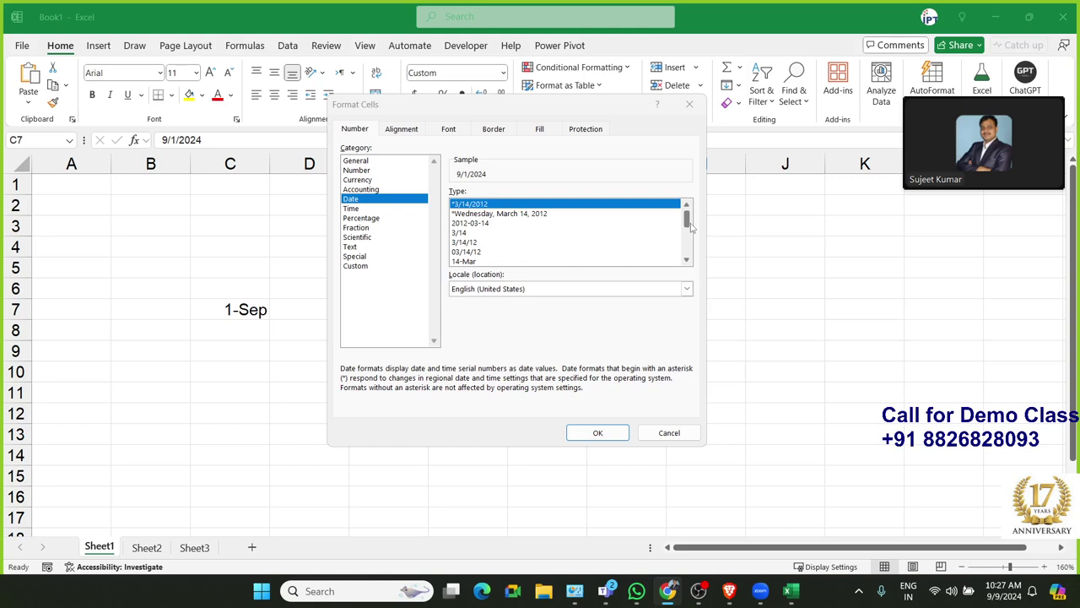
mouse_move(690, 221)
mouse_down()
mouse_move(690, 243)
mouse_move(690, 212)
mouse_up()
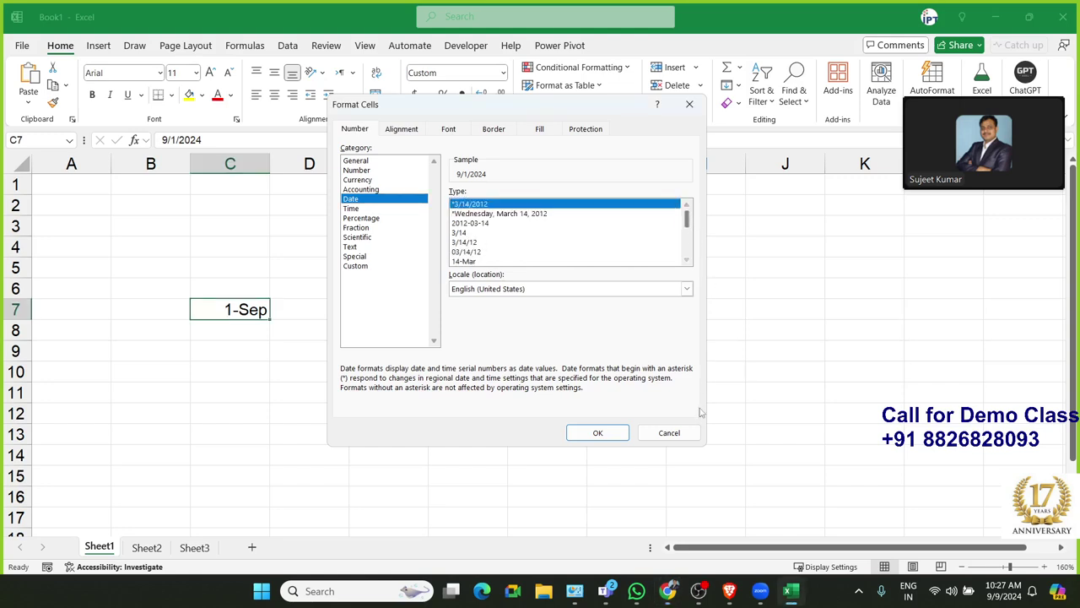
click(669, 432)
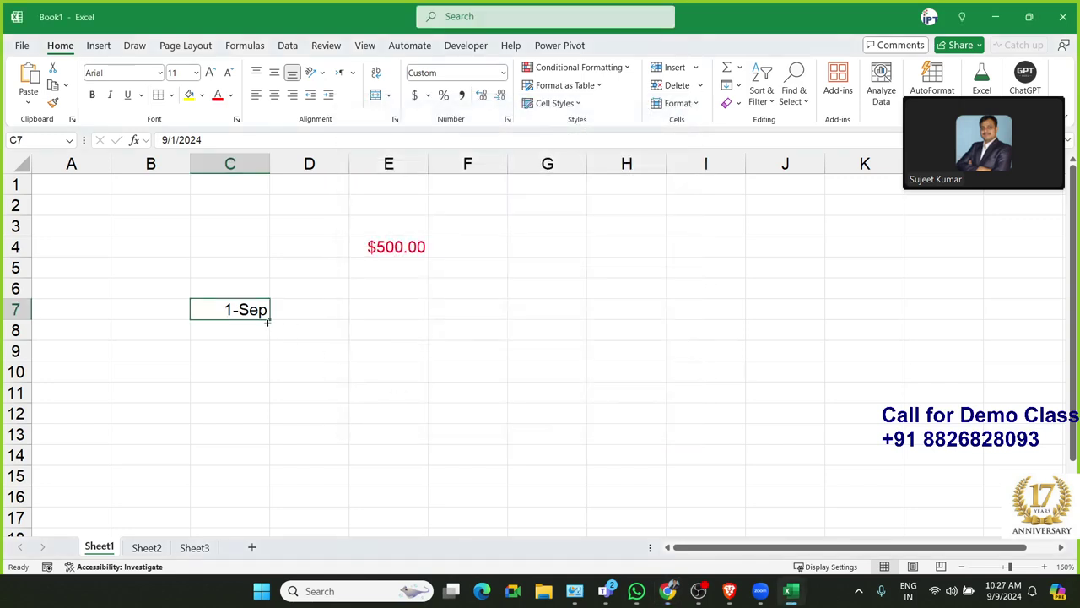
Fill the date series from C7 down to C16, 1-Sep through 10-Sep, undoing a first attempt
drag(270, 319, 264, 485)
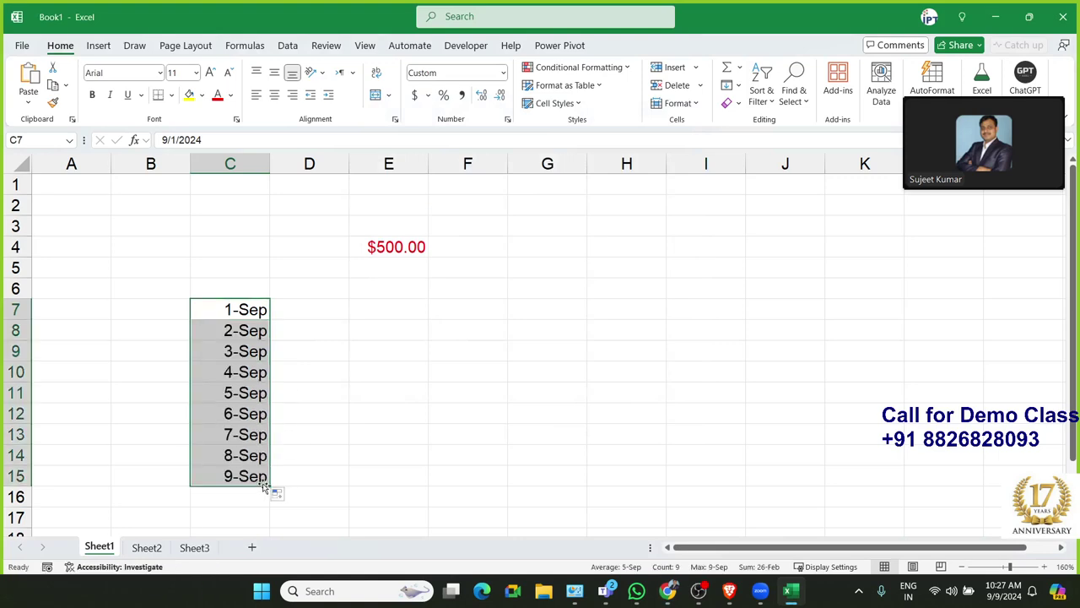
scroll(312, 400, down, 3)
scroll(310, 398, up, 1)
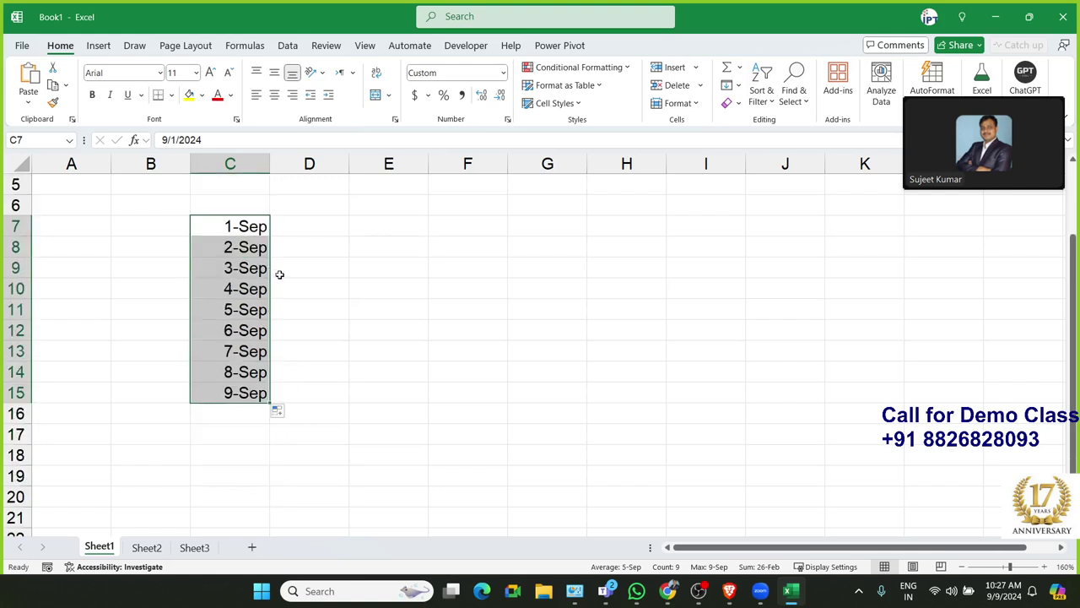
key(ctrl+z)
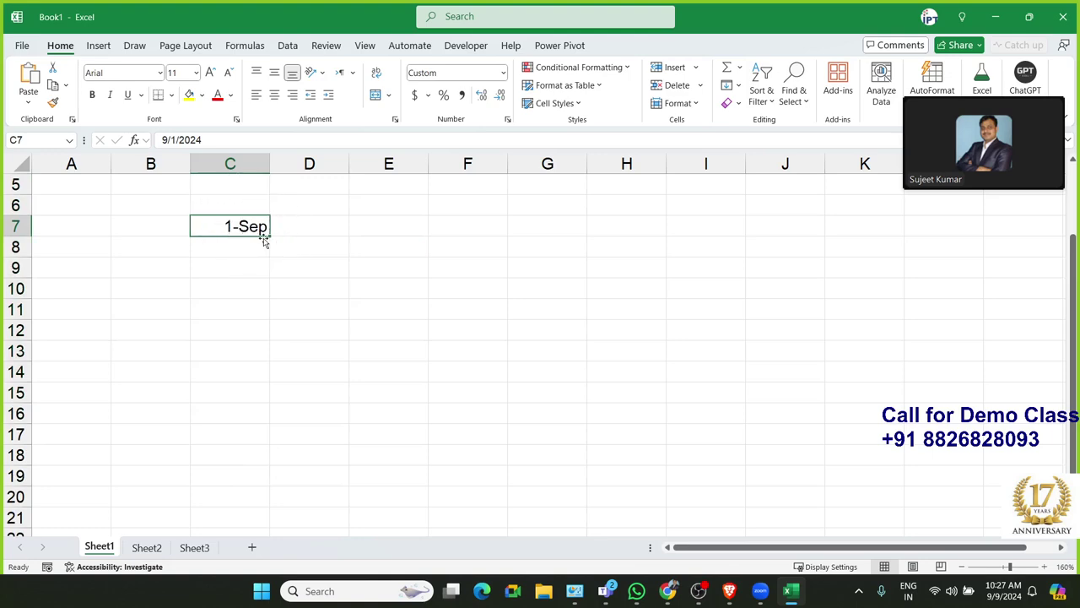
drag(269, 238, 272, 415)
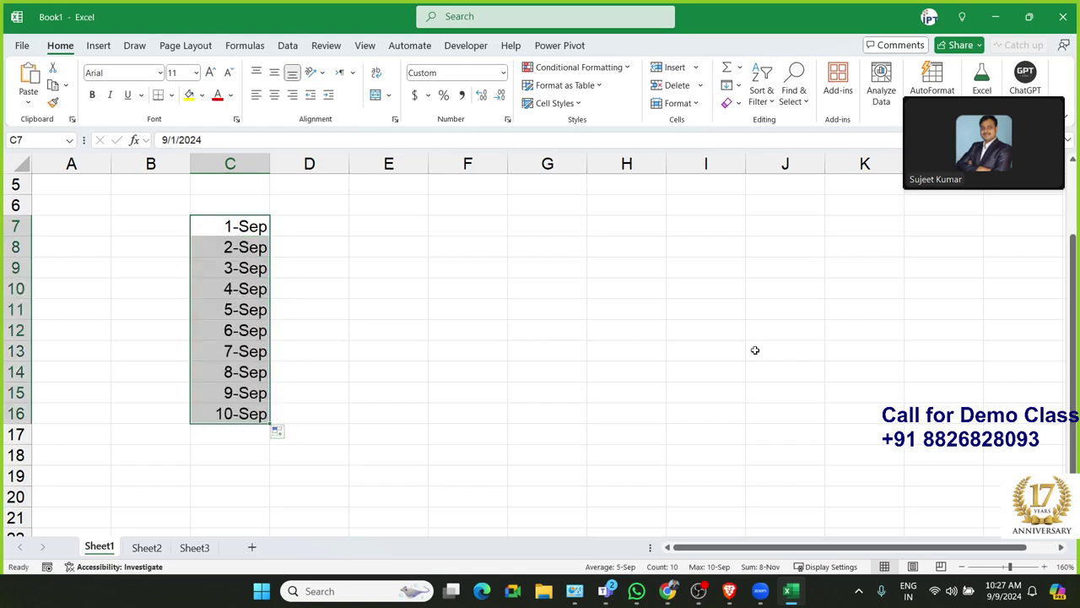
Apply the 14-Mar-2012 Date format to C7:C16
click(507, 121)
click(353, 209)
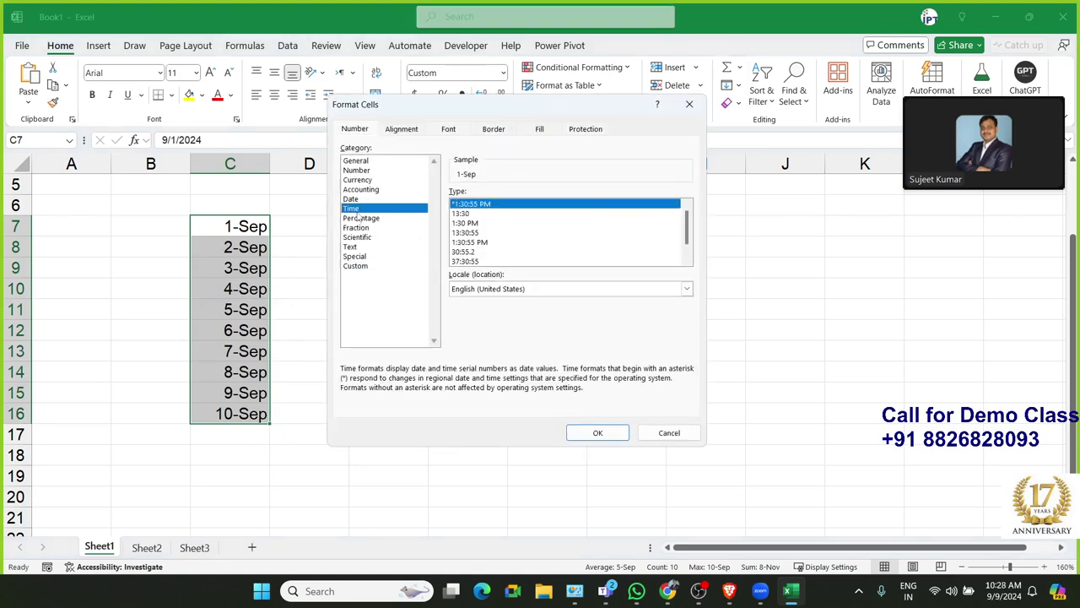
drag(443, 107, 439, 165)
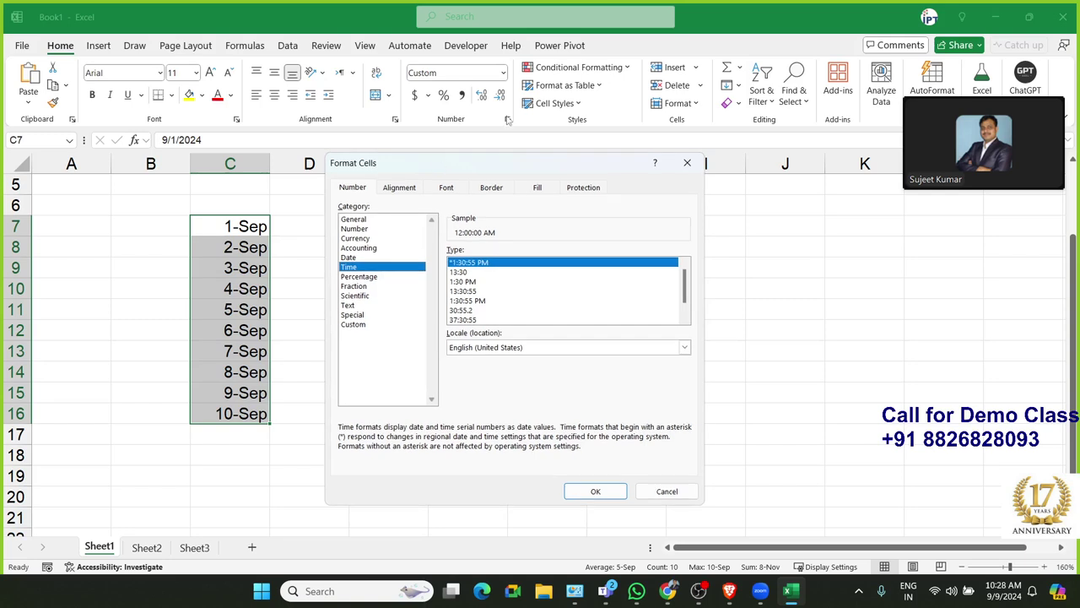
click(395, 257)
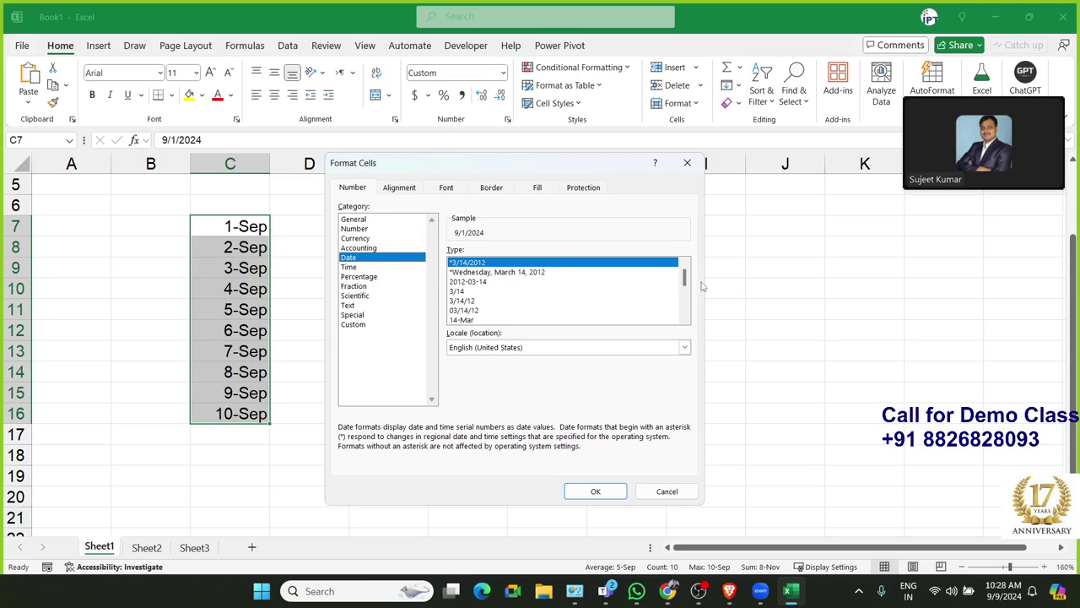
scroll(688, 280, down, 2)
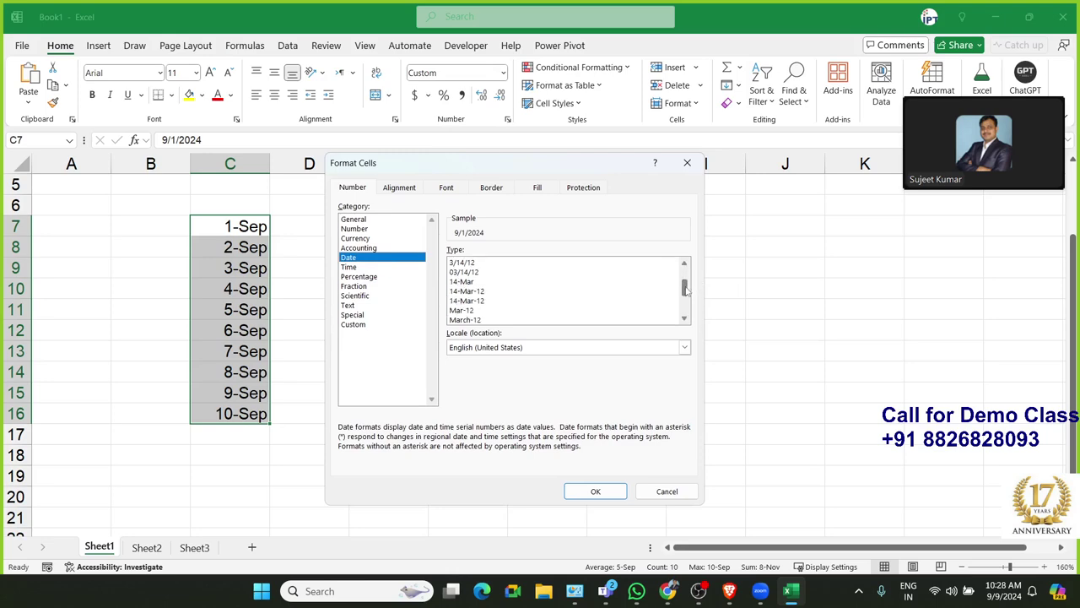
scroll(688, 280, down, 2)
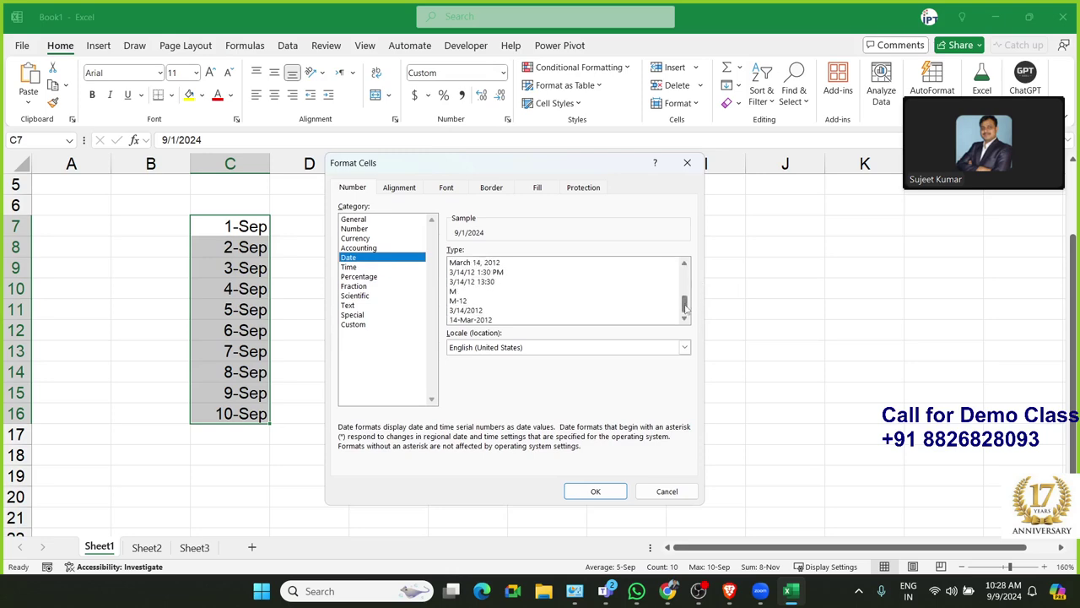
click(502, 322)
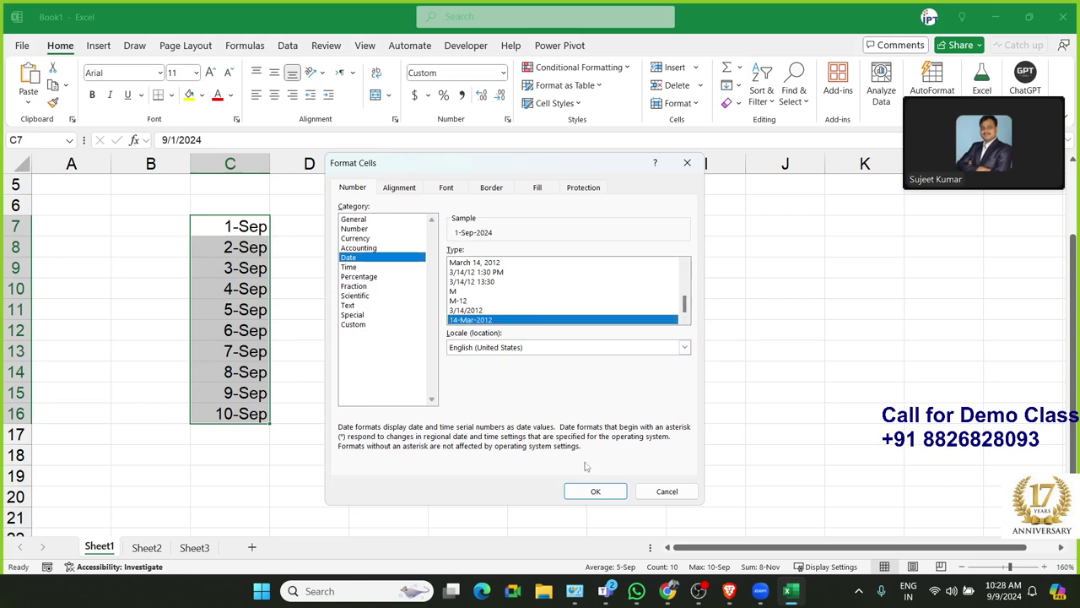
click(596, 492)
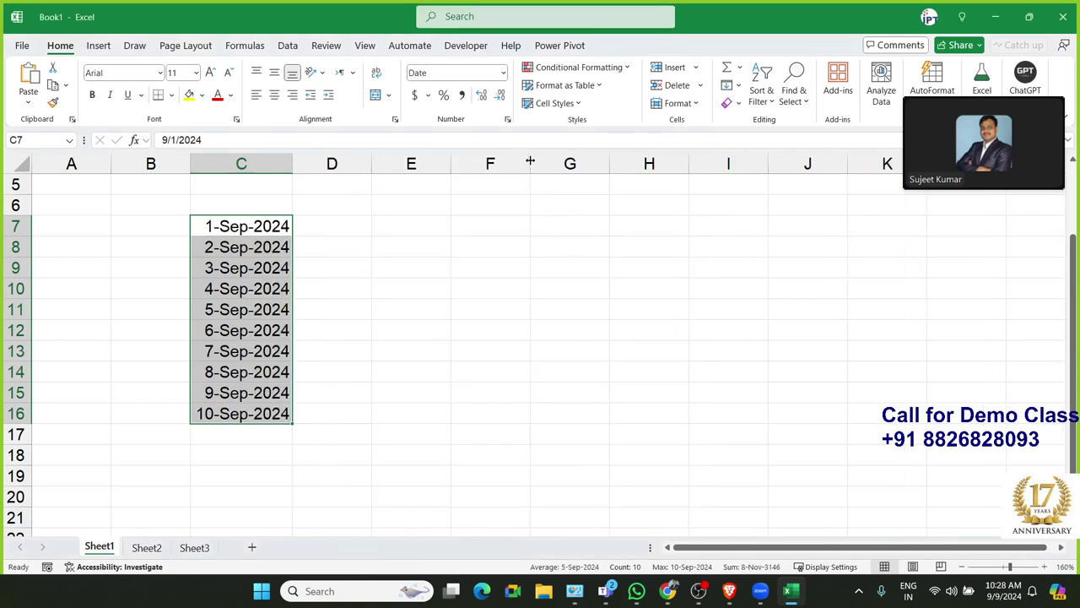
Keep English (United States) as the locale for the day-month-year date format
click(507, 119)
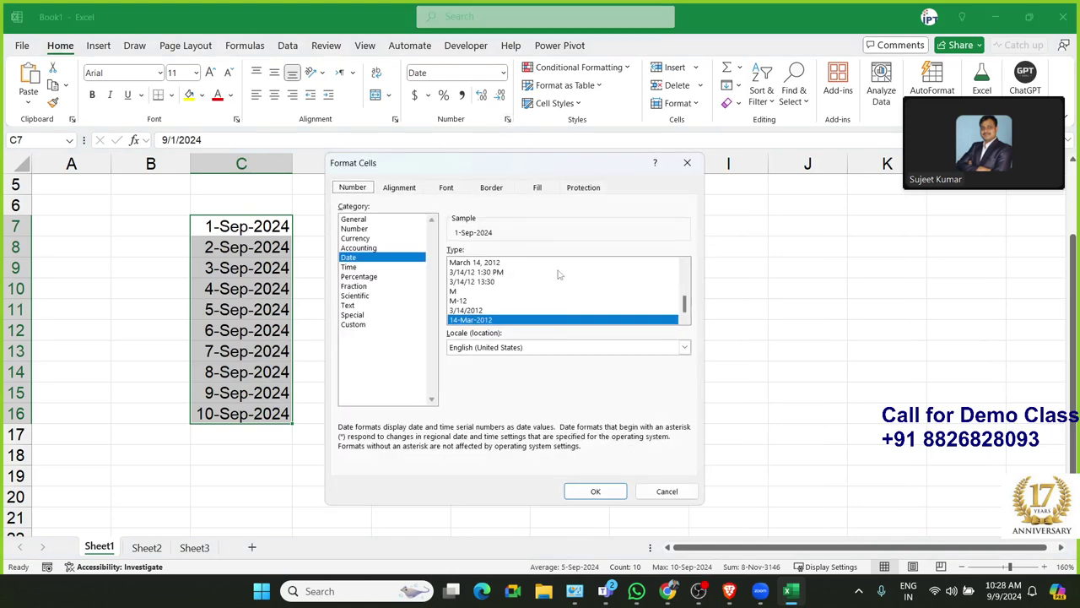
click(543, 350)
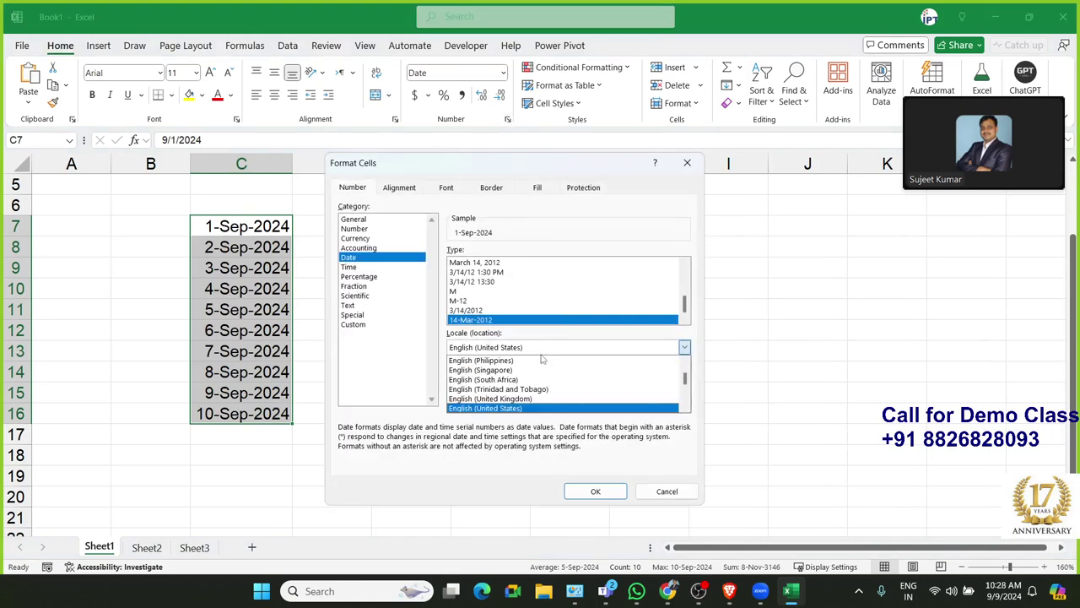
click(496, 321)
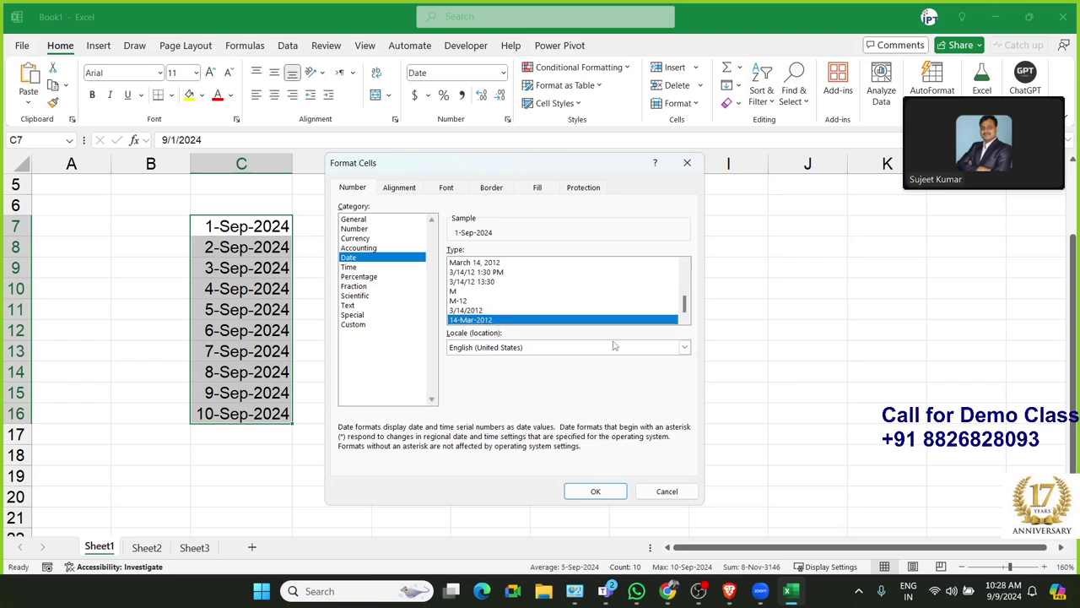
click(667, 591)
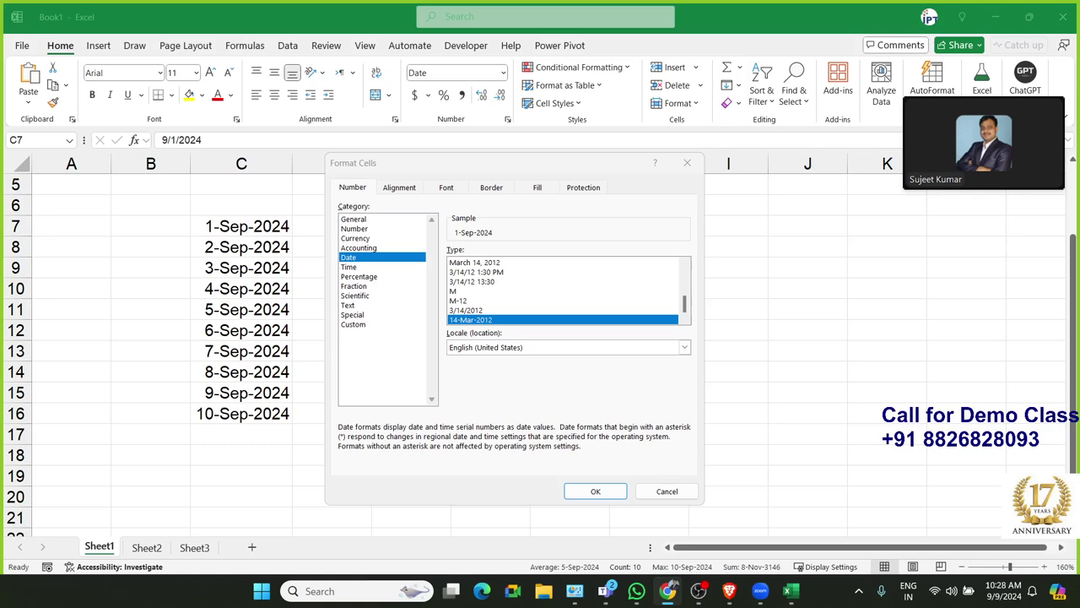
click(601, 489)
click(501, 245)
Enter the time 10:30:00 in cell F8
text(10)
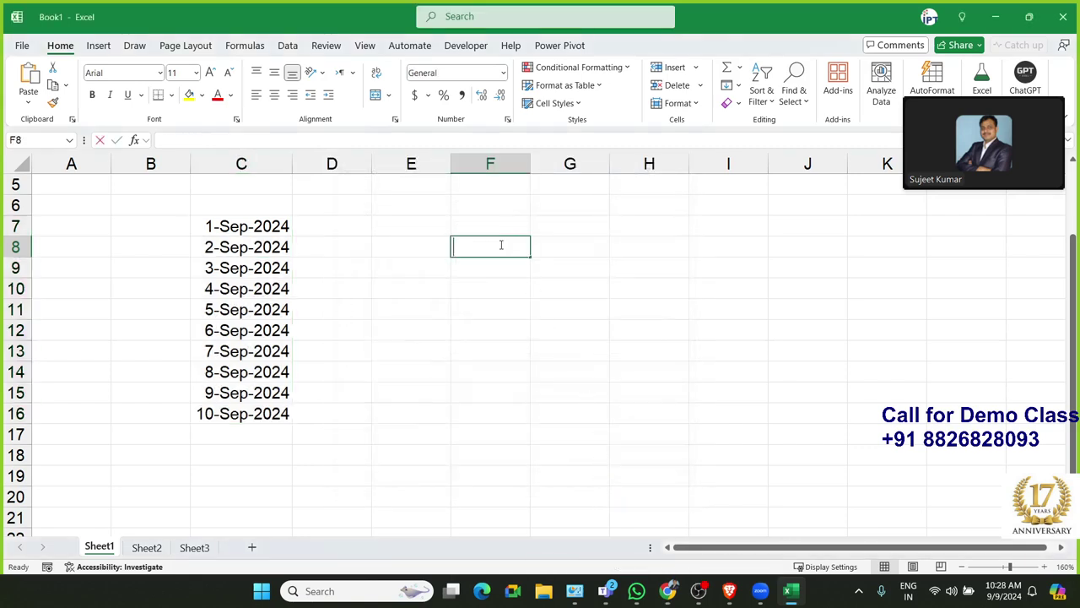
text(:3)
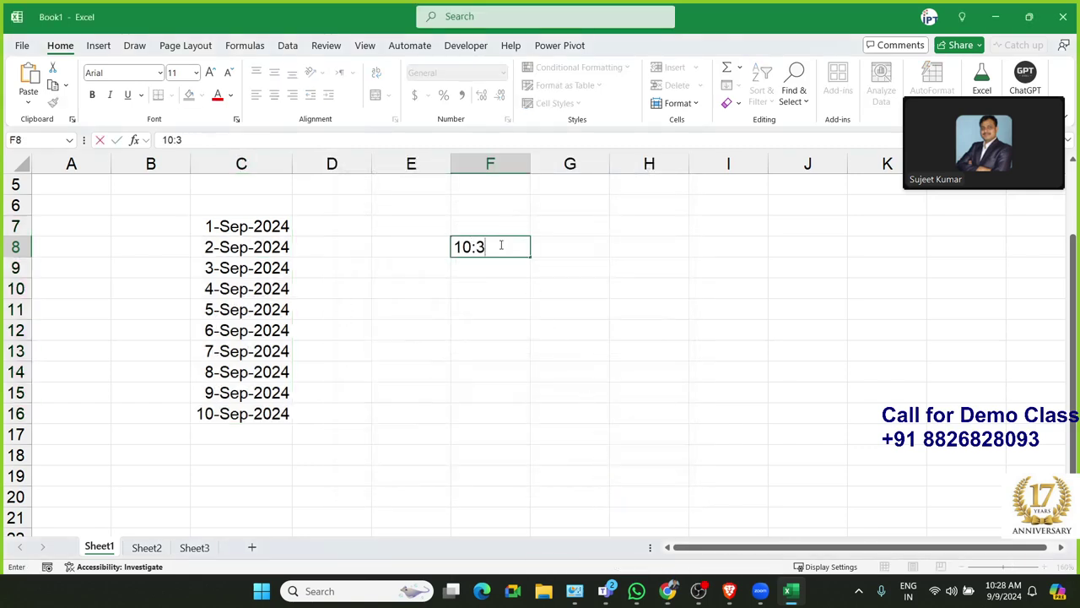
text(0:)
text(00)
key(BackSpace)
key(BackSpace)
text(:00)
key(Return)
click(499, 246)
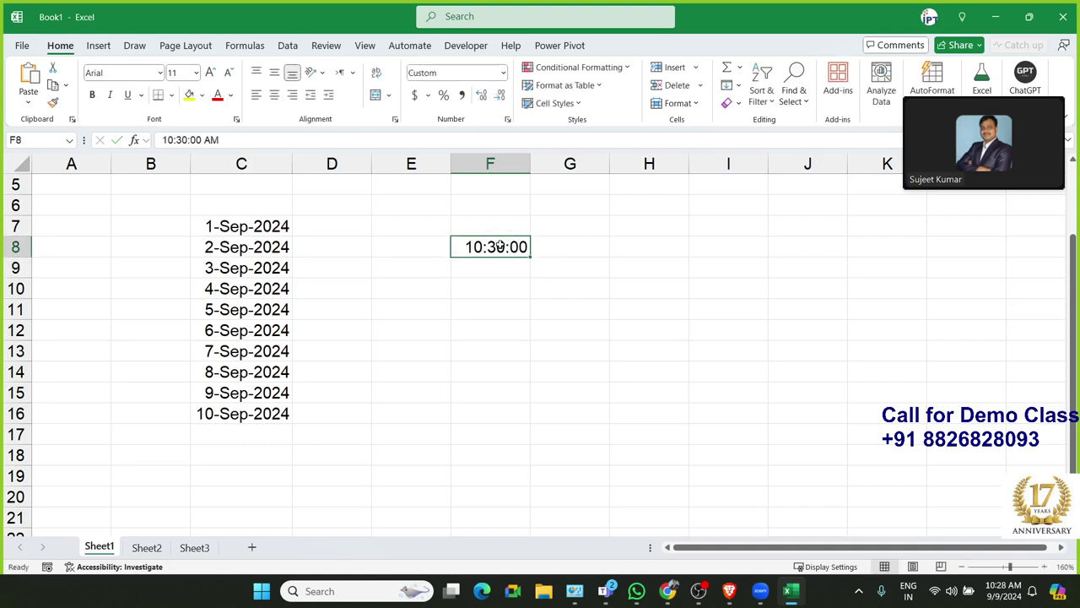
Try the custom format code hhss:mm on F8
click(507, 119)
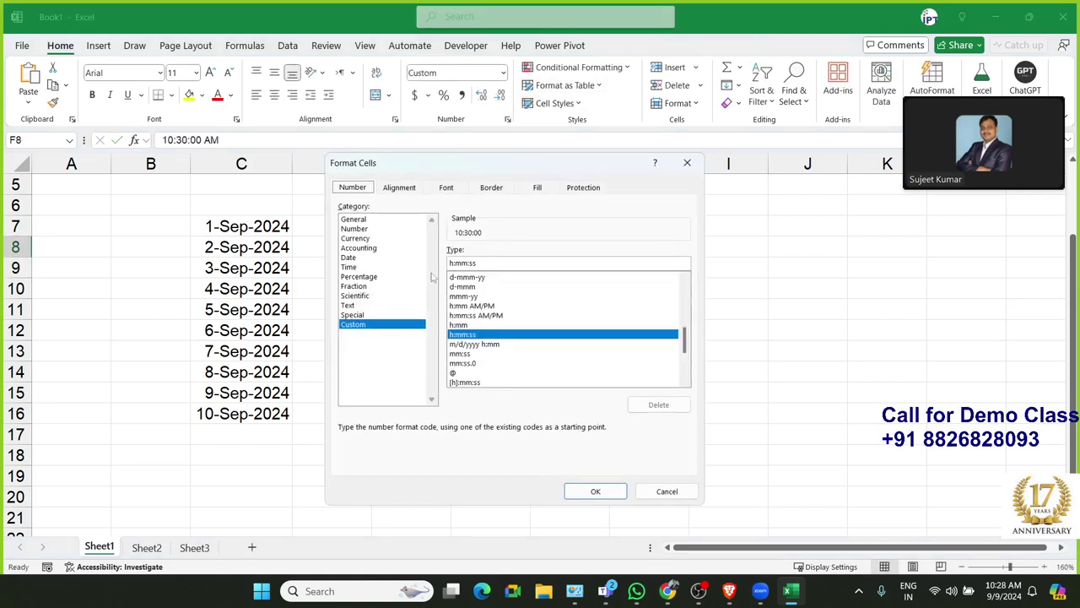
key(Tab)
key(Tab)
text(hh)
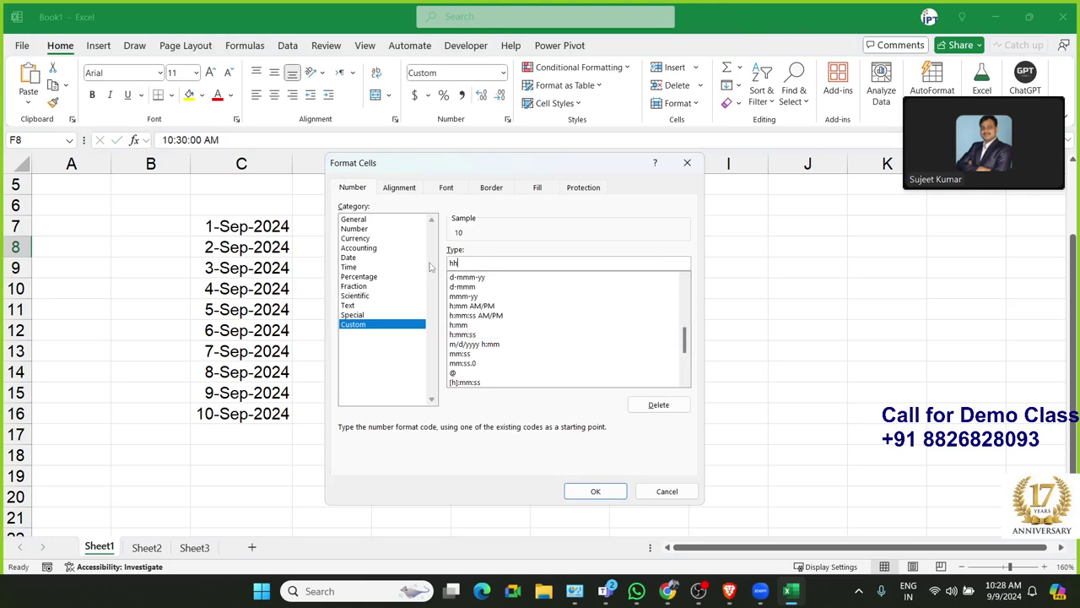
text(ss)
text(:mm)
key(Return)
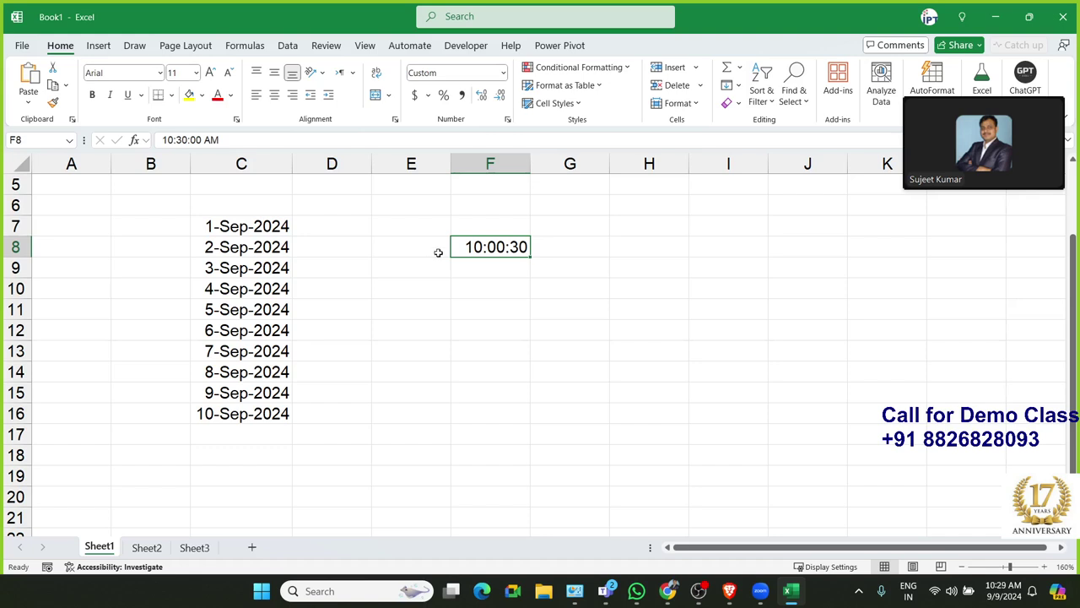
Apply the 1:30:55 PM Time format so F8 shows 10:30:00 AM
click(508, 119)
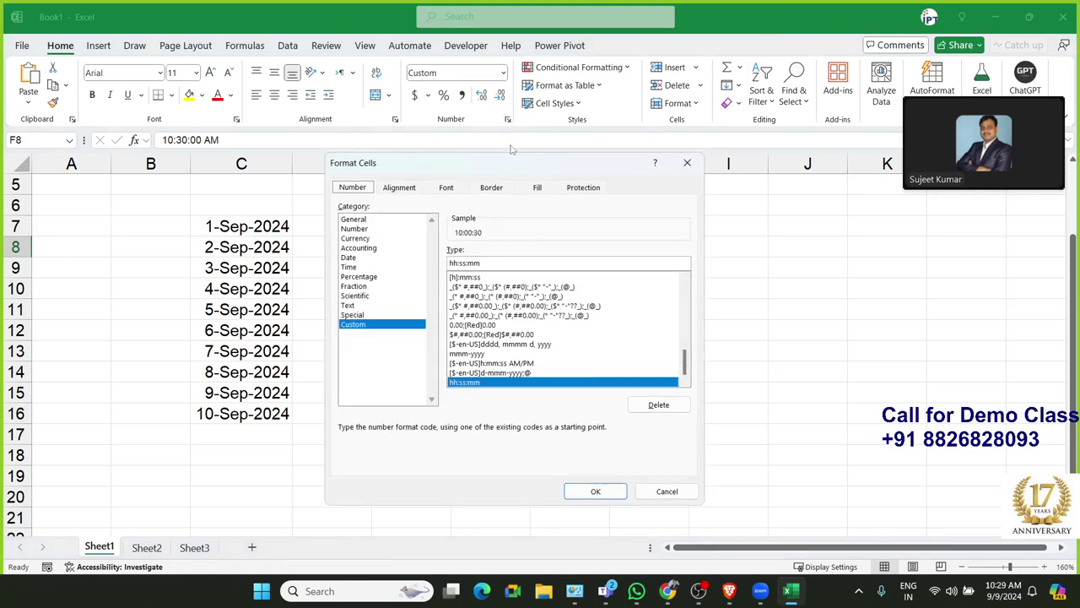
click(350, 268)
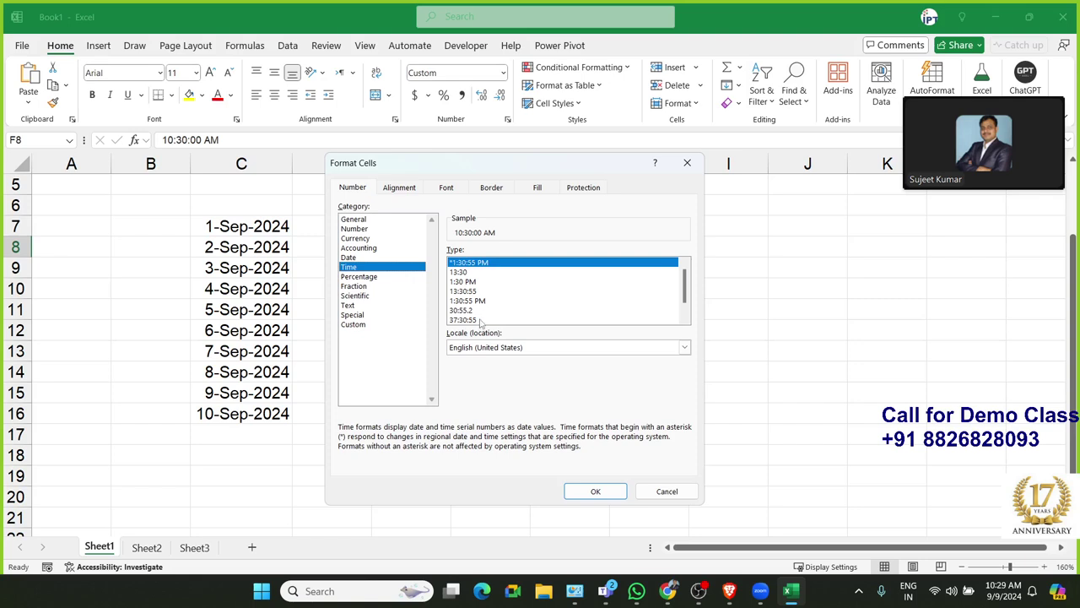
click(485, 301)
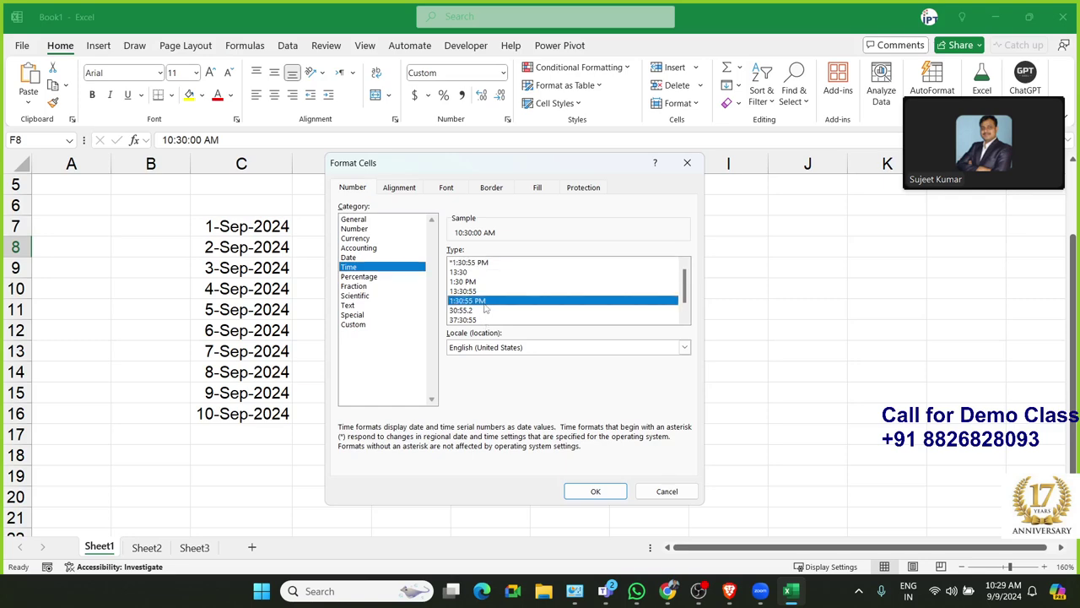
click(615, 494)
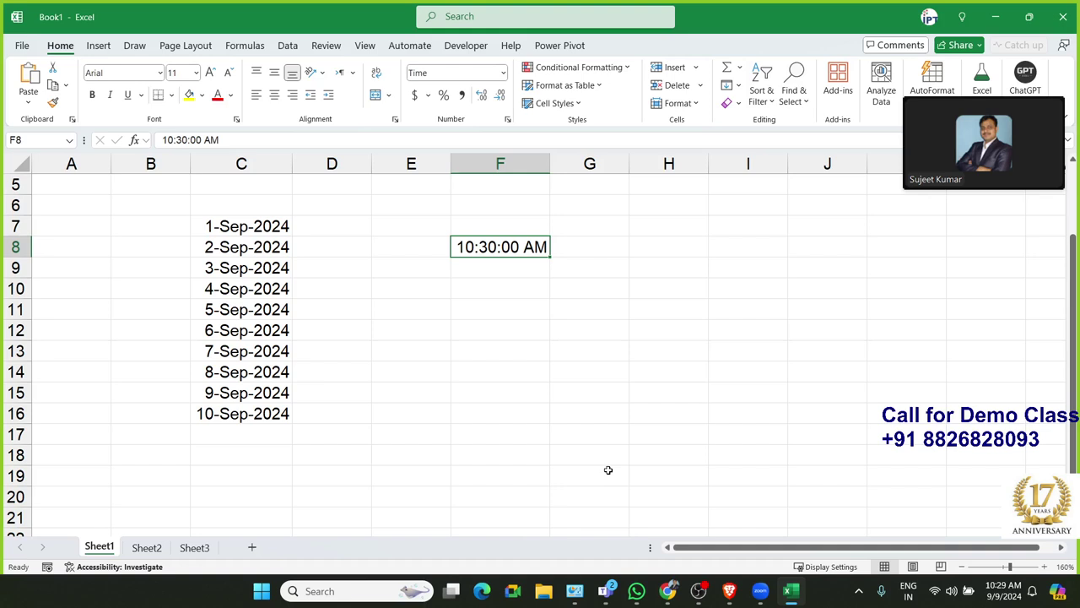
click(480, 324)
text(1)
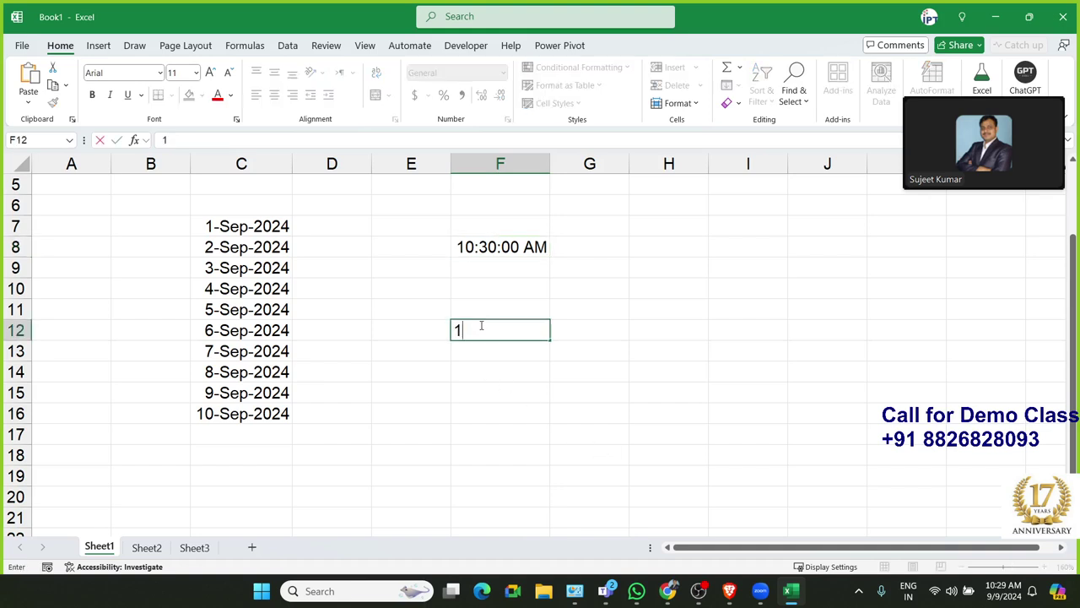
text(0:0)
text(0)
key(Tab)
click(480, 325)
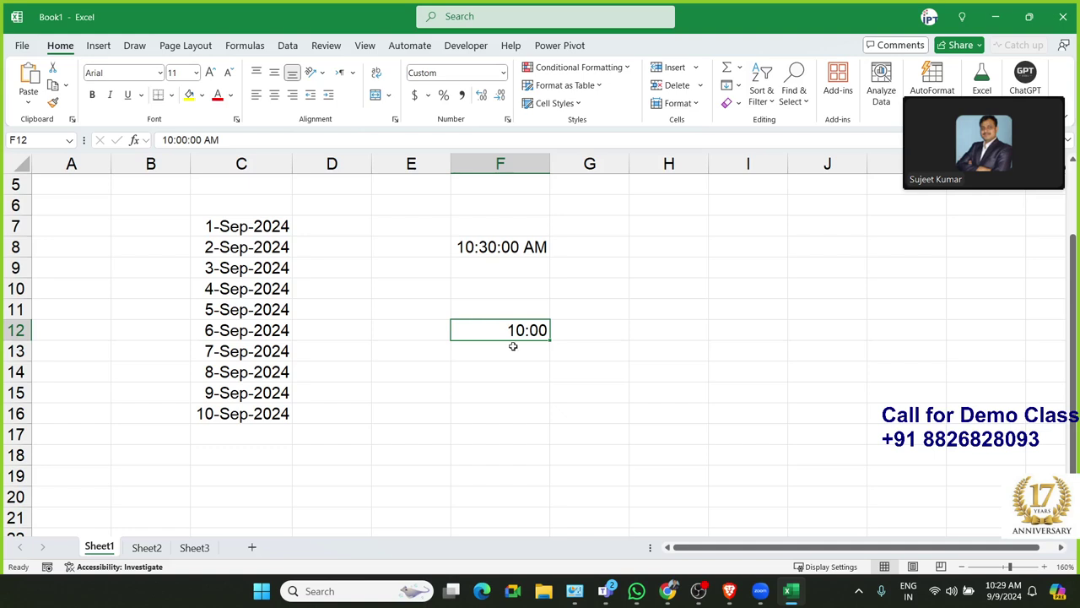
click(668, 591)
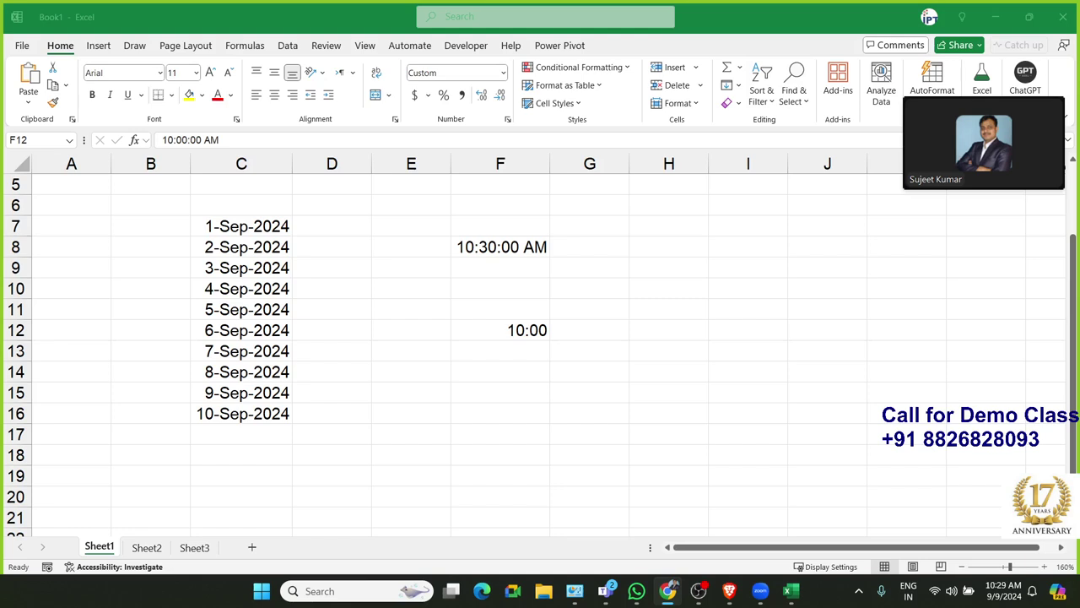
click(596, 344)
key(Up)
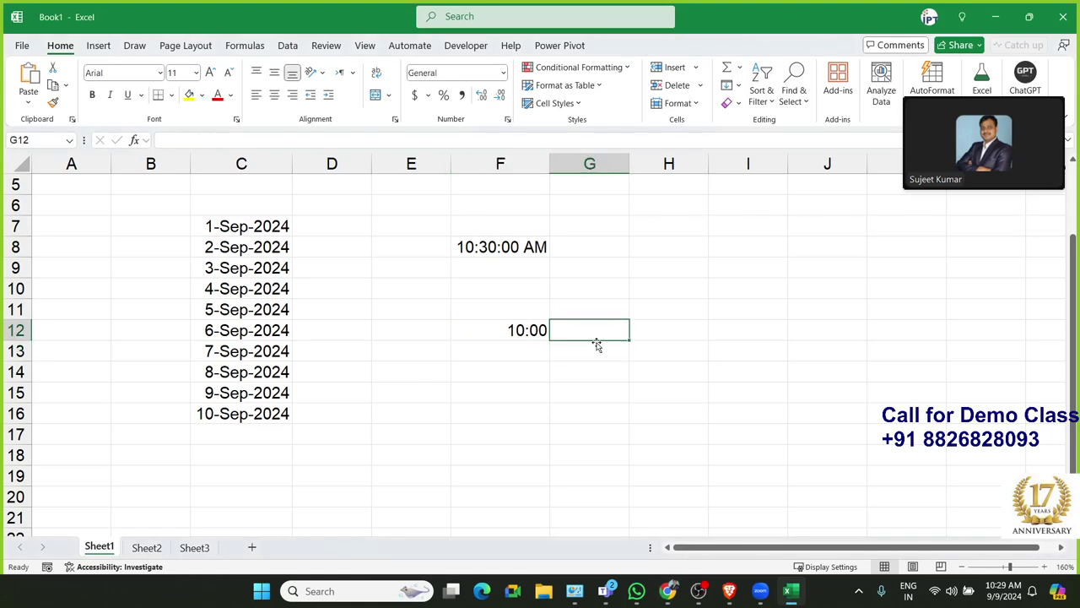
text(10:)
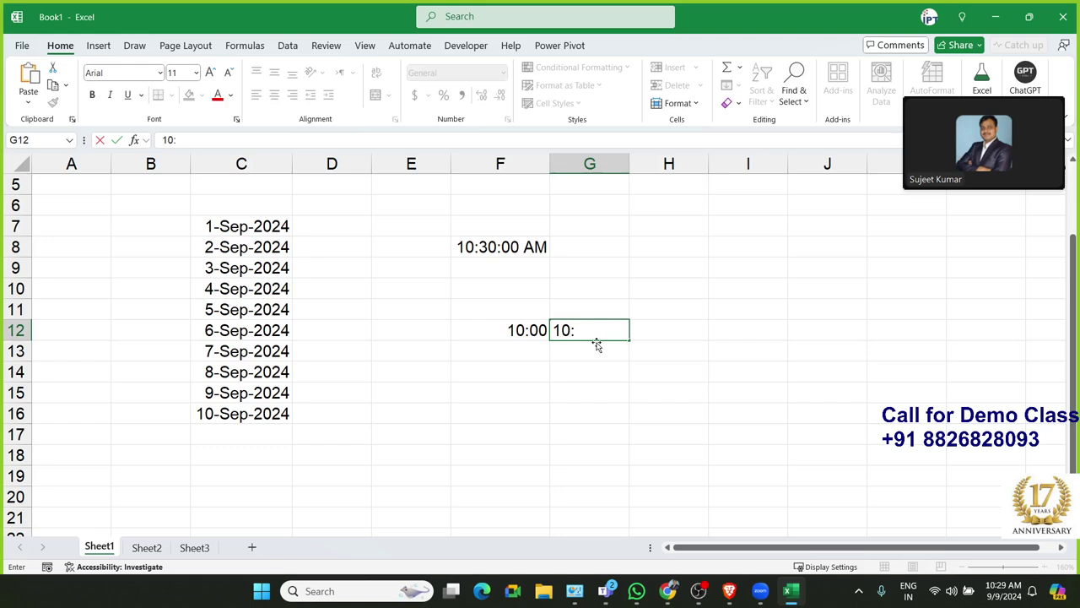
text(3)
key(Escape)
key(Left)
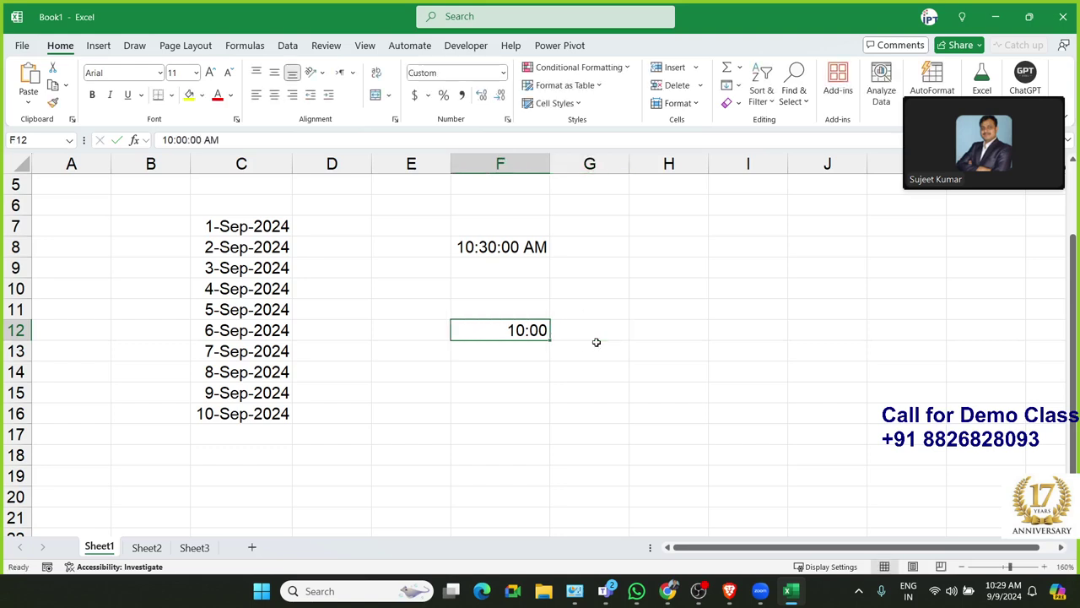
key(Delete)
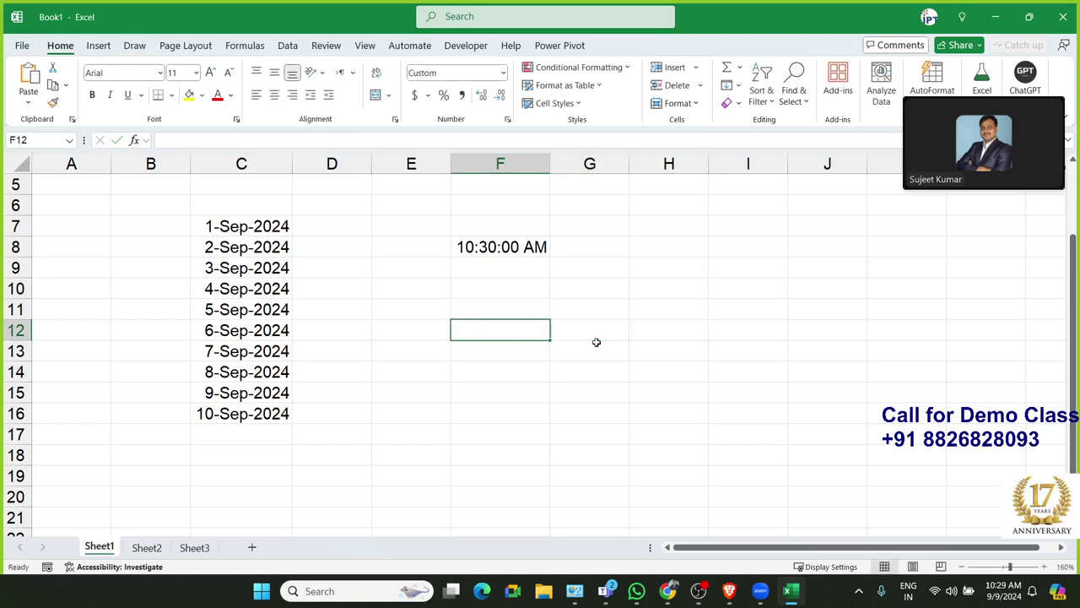
Enter the date-time 9/9 2:00PM in cell F12
text(9/9)
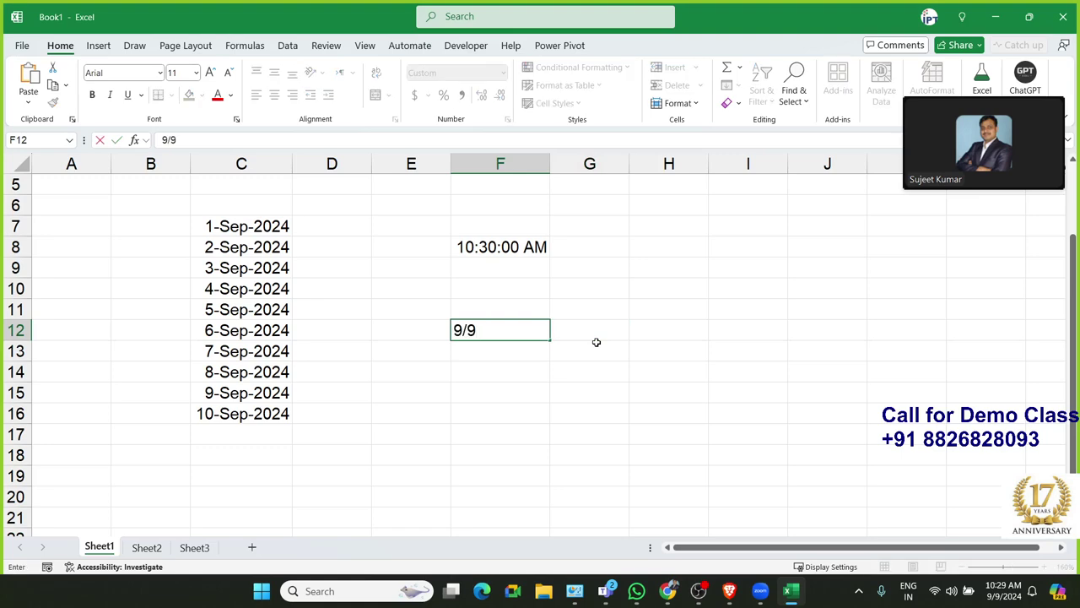
text( 14)
text(00)
key(BackSpace)
key(BackSpace)
key(BackSpace)
key(BackSpace)
key(BackSpace)
text(2:)
text(00PM)
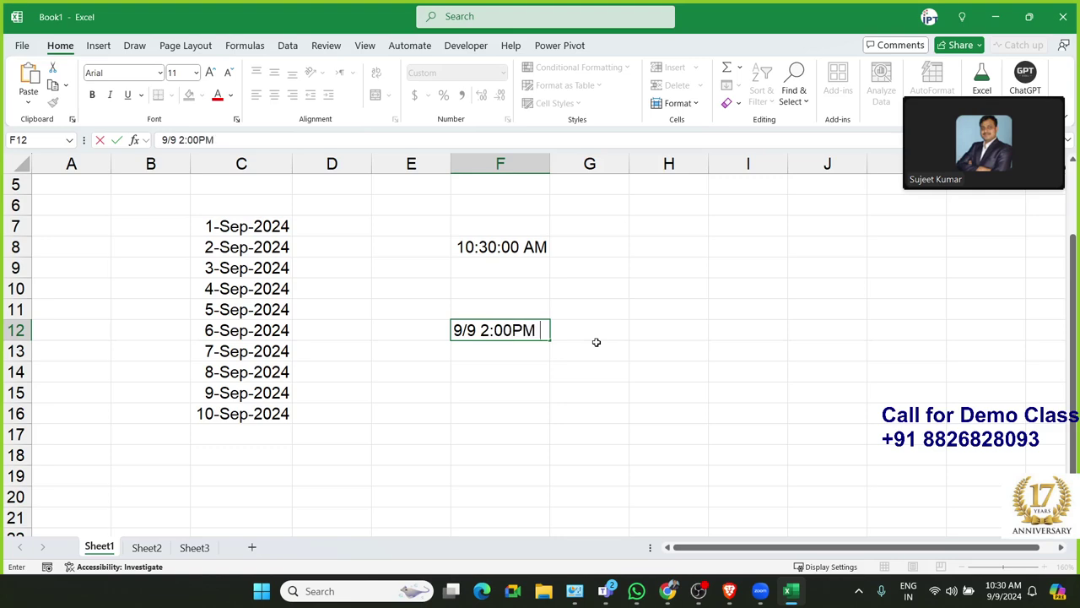
key(Return)
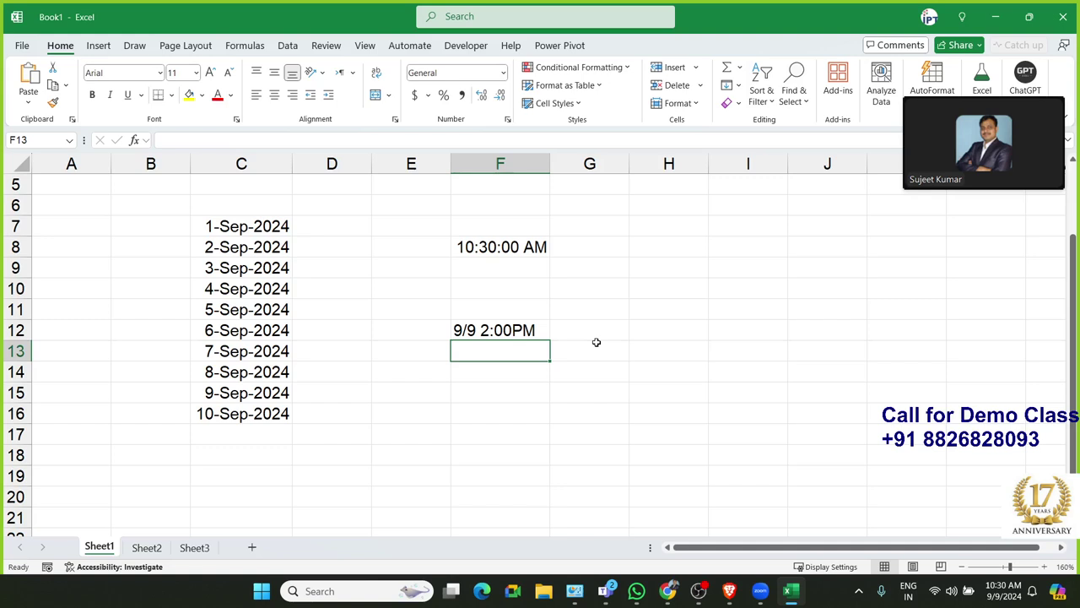
key(Up)
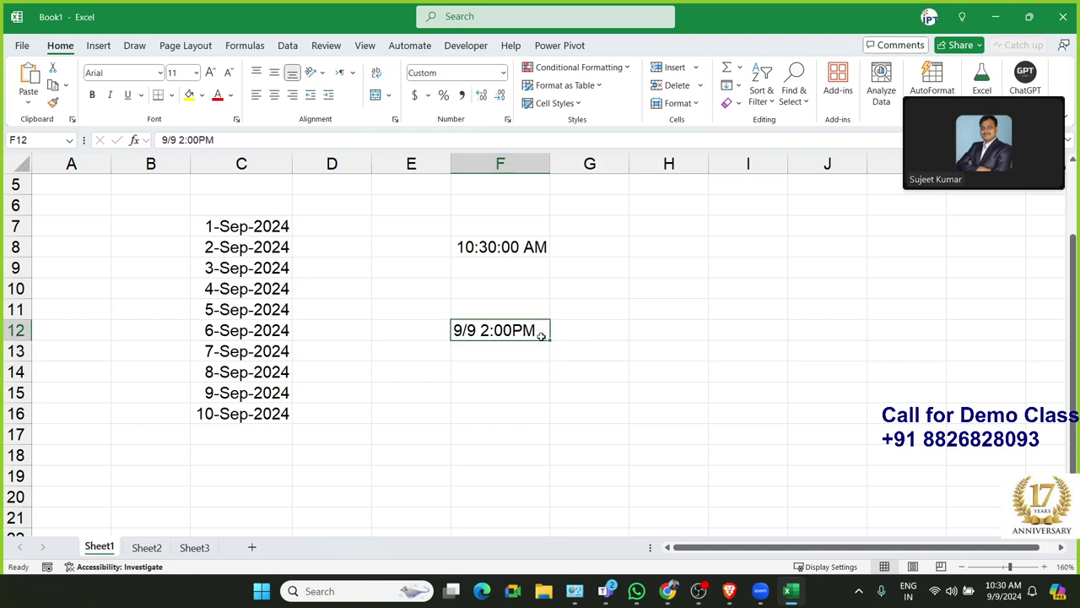
Add a space before PM so F12 shows 9/9/2024 14:00
double_click(541, 333)
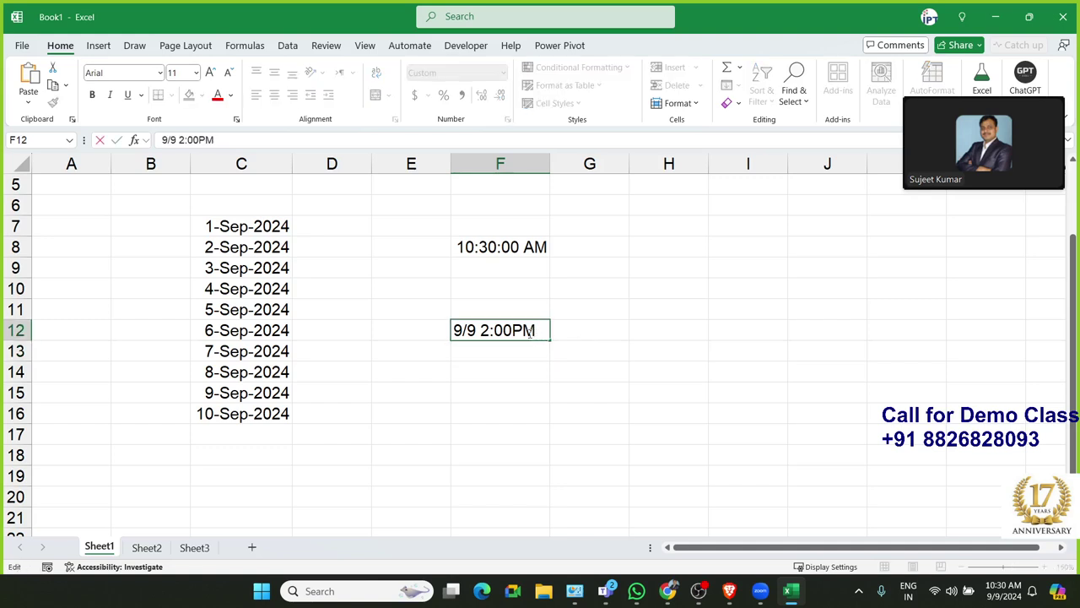
click(507, 330)
click(513, 330)
key(Return)
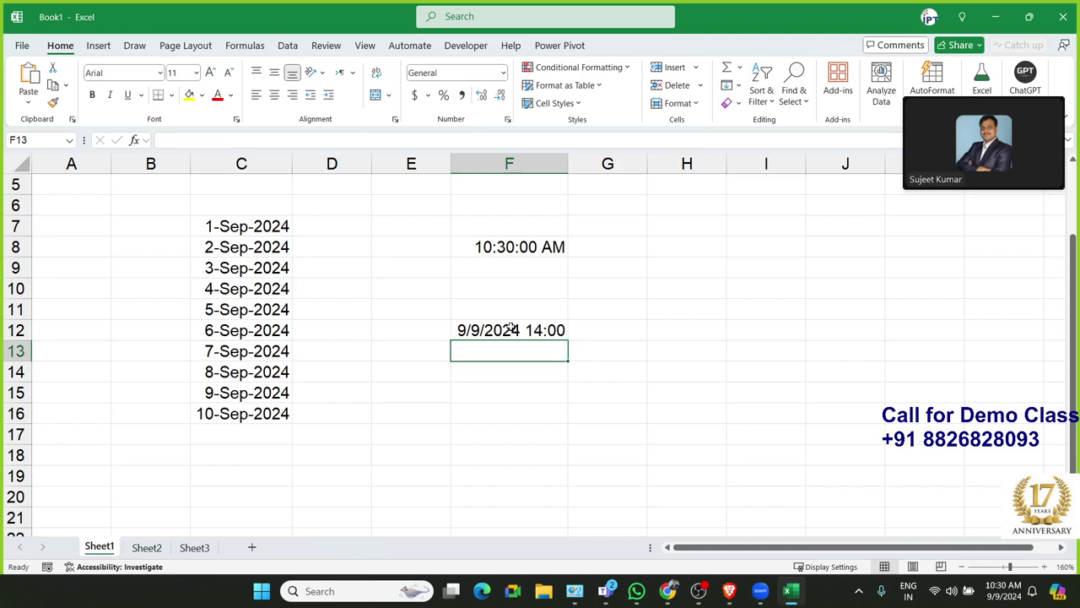
key(Up)
key(Right)
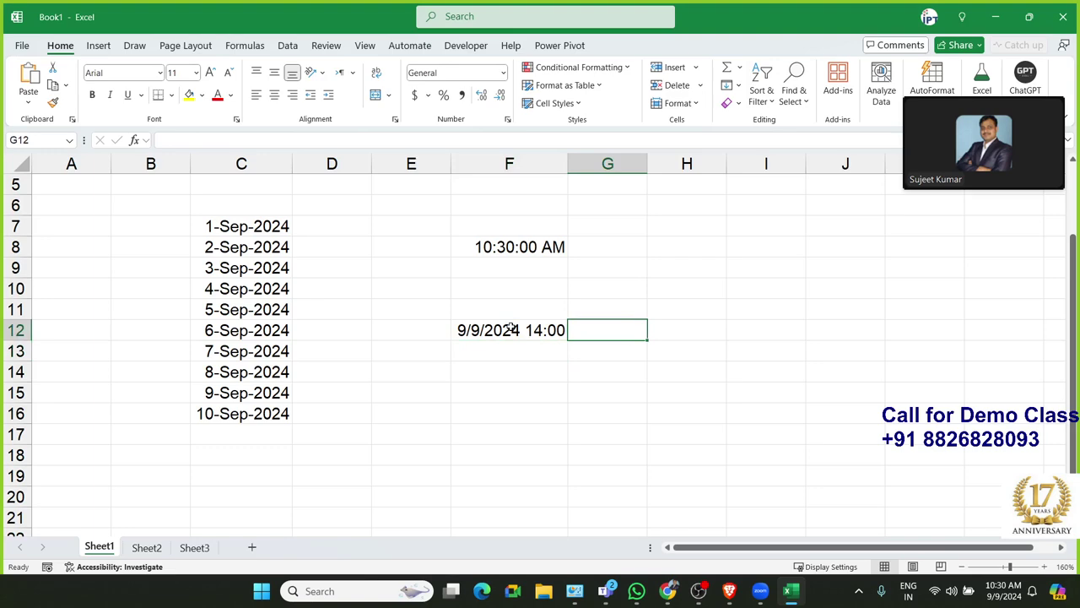
Enter the date-time 9/10 4:00 in cell G12
text(9/10)
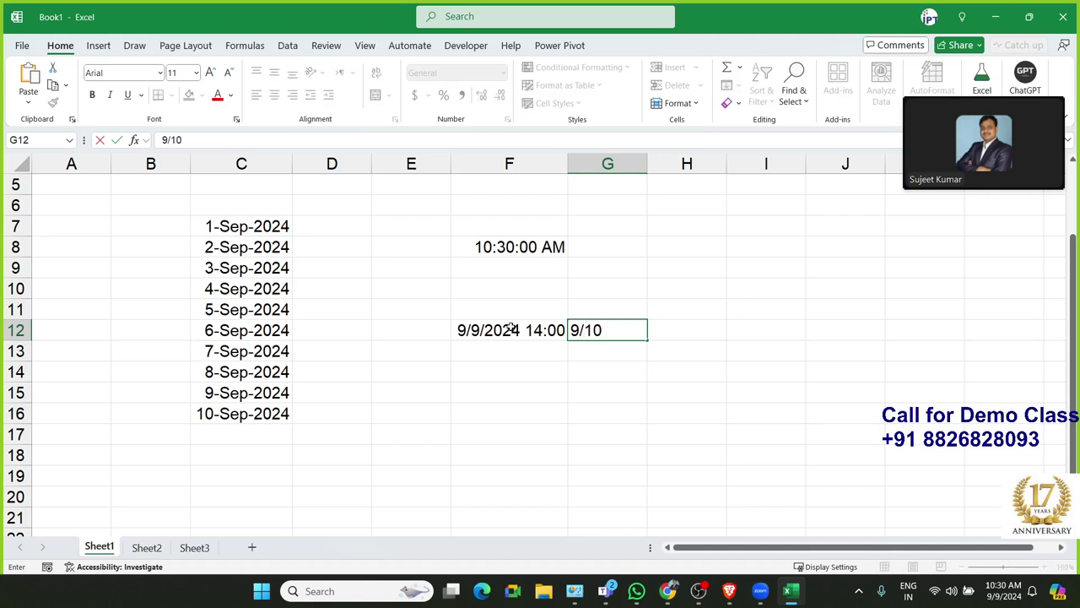
text( 1)
key(BackSpace)
text(4:00)
key(Return)
key(Up)
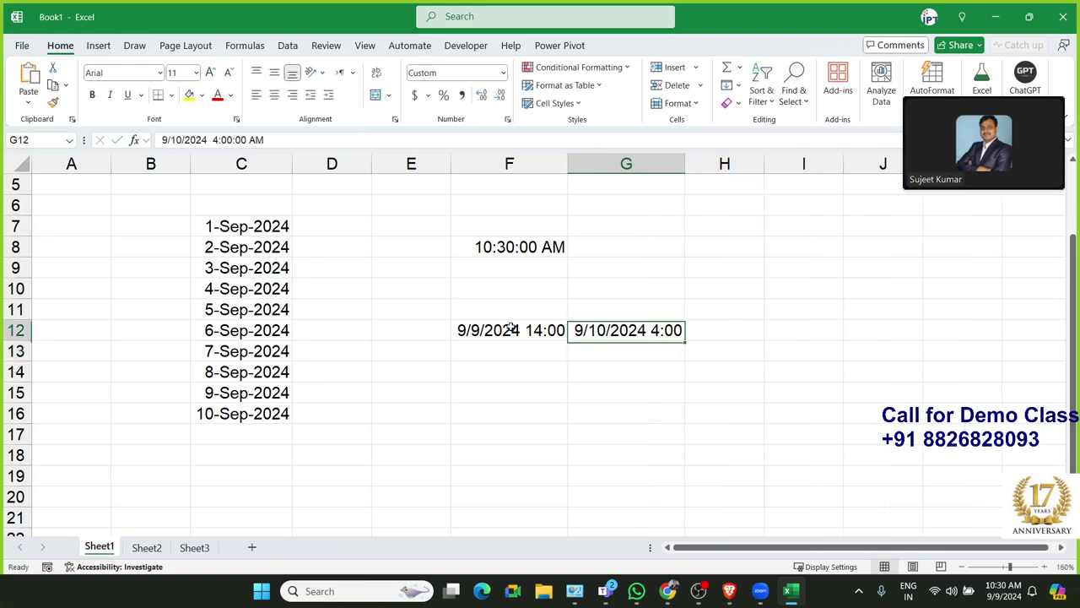
Enter =G12-F12 in H12, giving 0.583333
key(Right)
text(=)
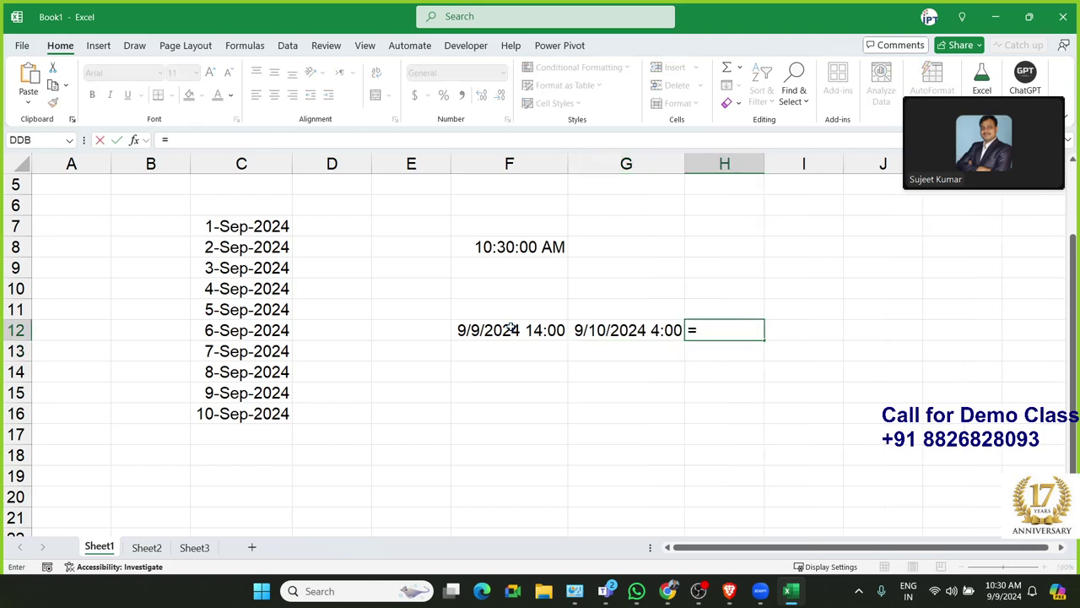
key(Left)
text(-)
click(511, 330)
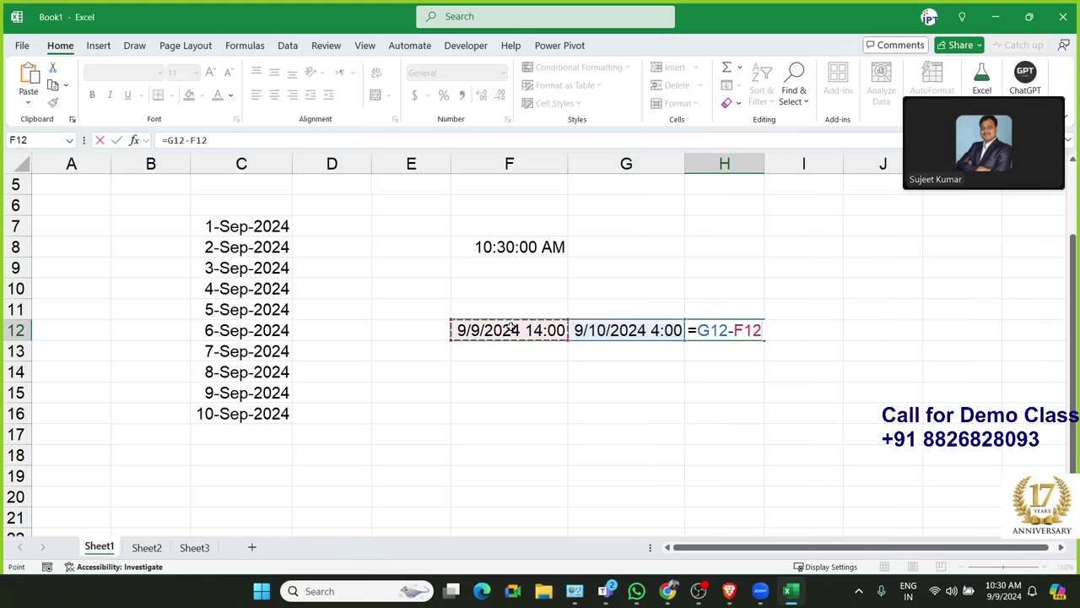
key(Return)
key(Up)
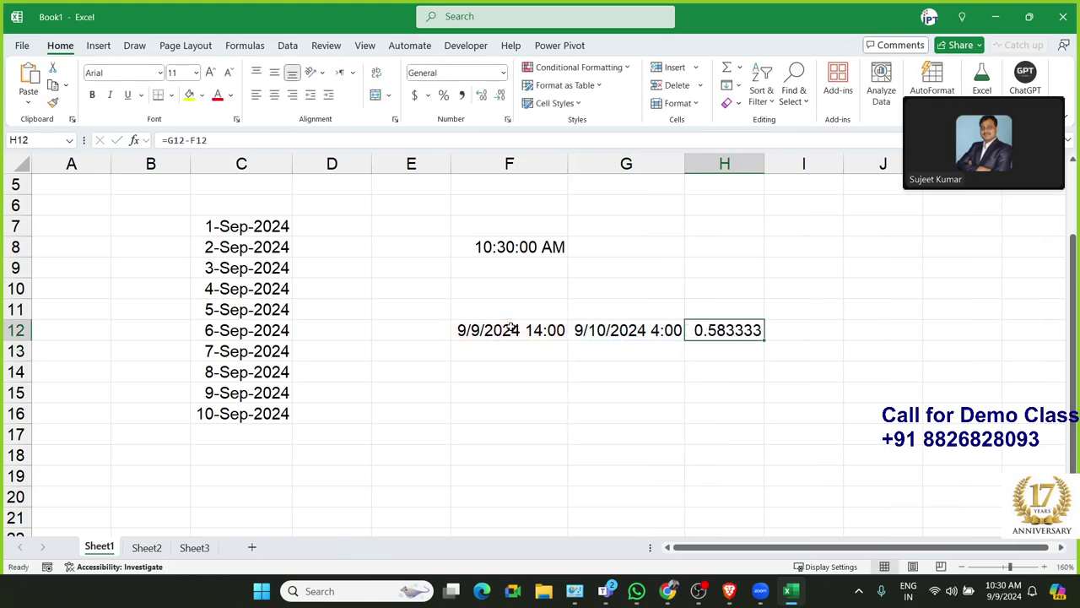
key(alt+Tab)
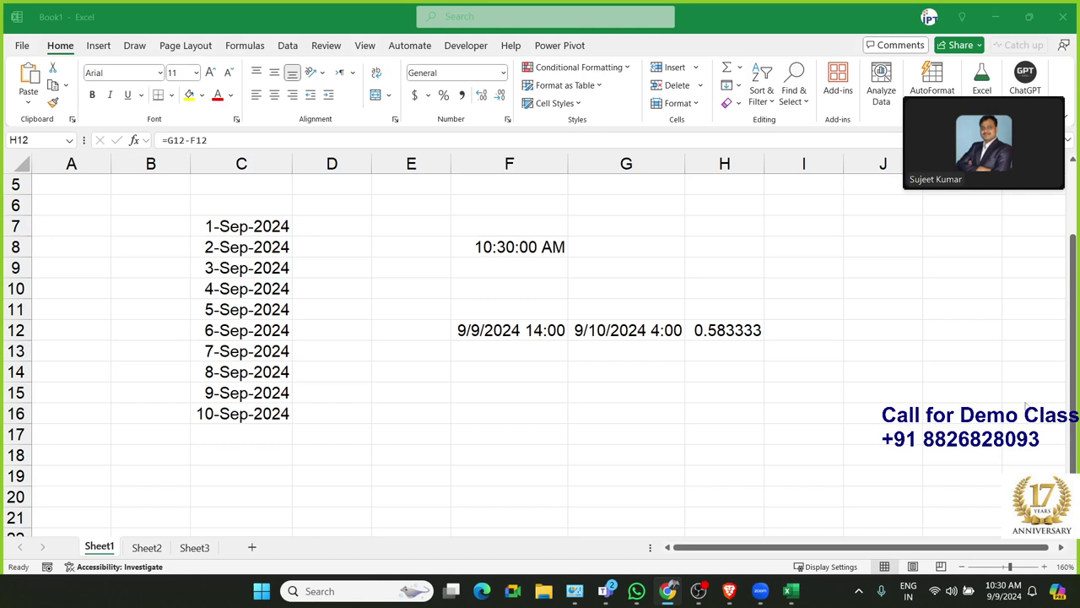
Give H12 the 37:30:55 elapsed-time format so it reads 14:00:00
right_click(737, 336)
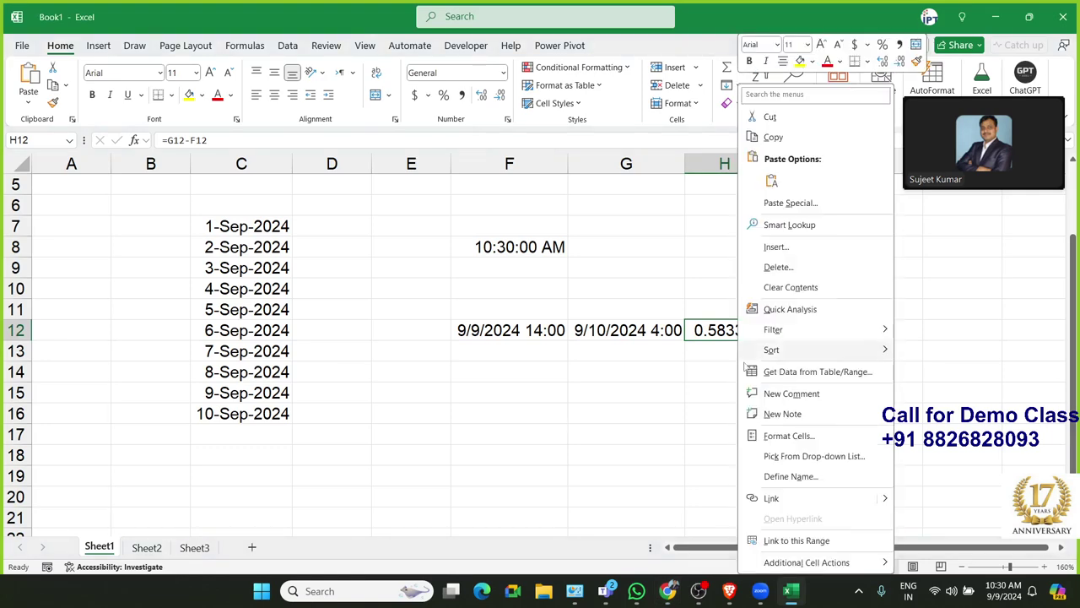
click(780, 435)
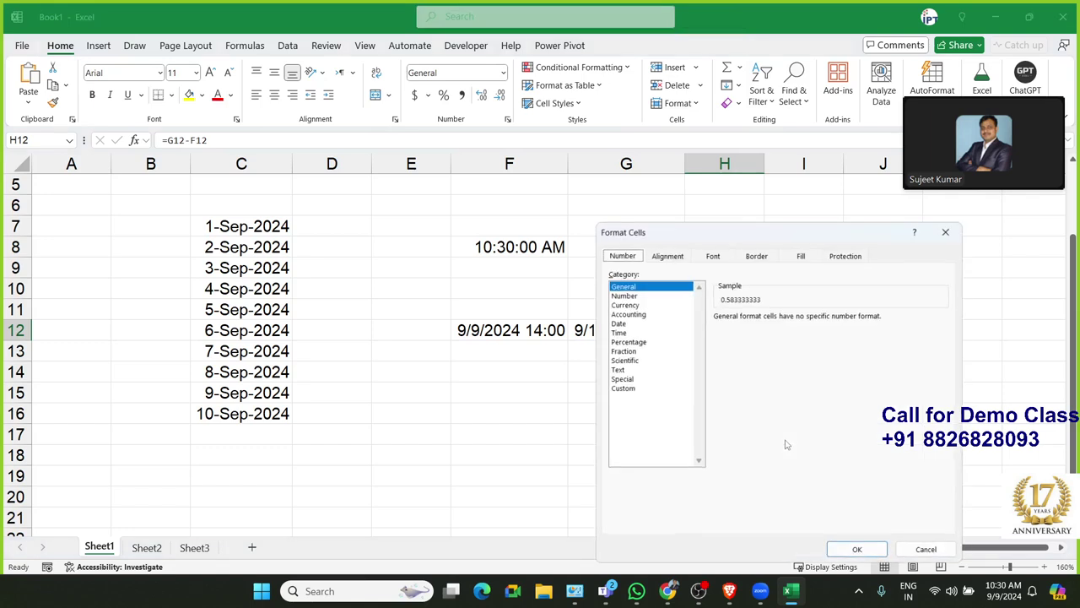
click(629, 388)
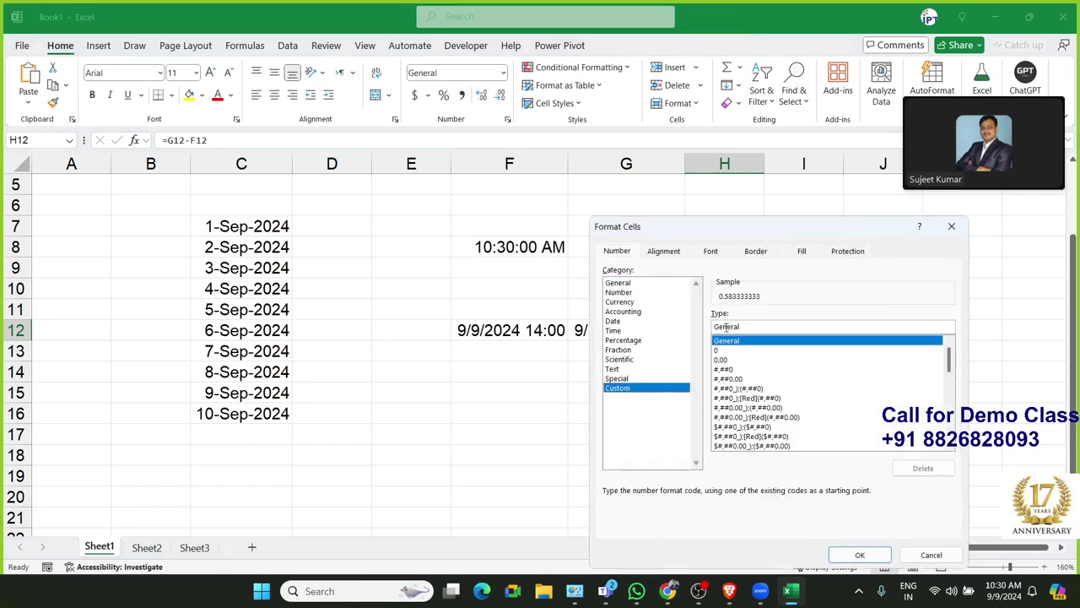
double_click(724, 328)
click(649, 331)
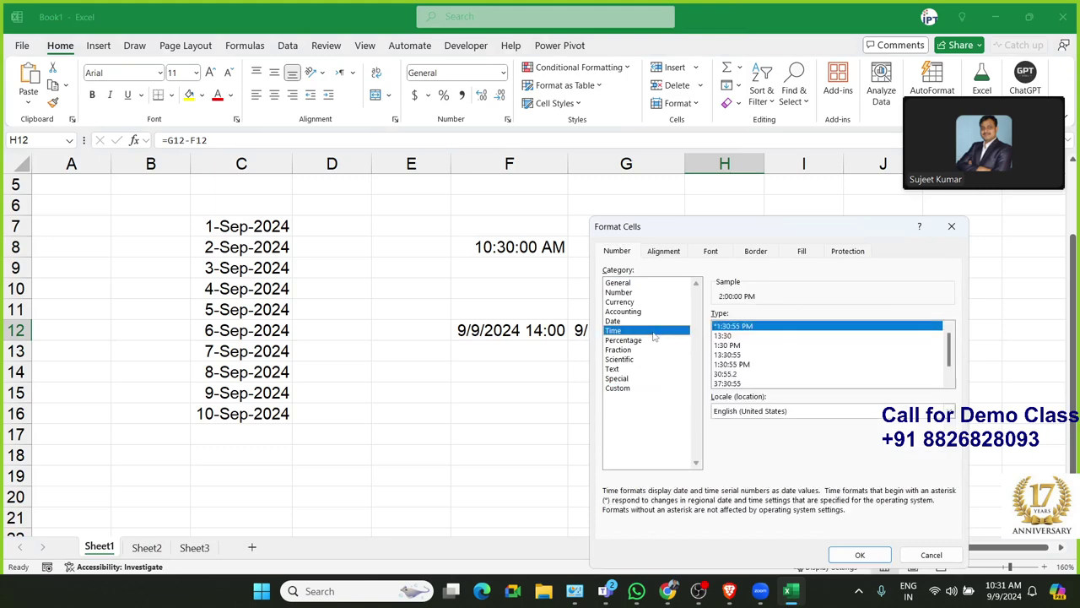
click(730, 384)
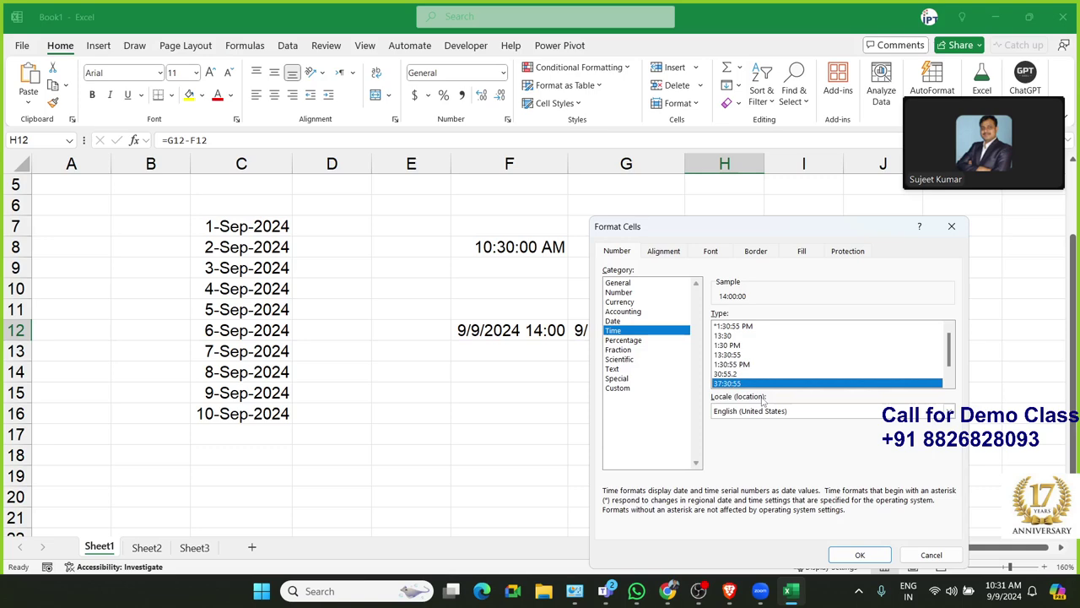
key(Return)
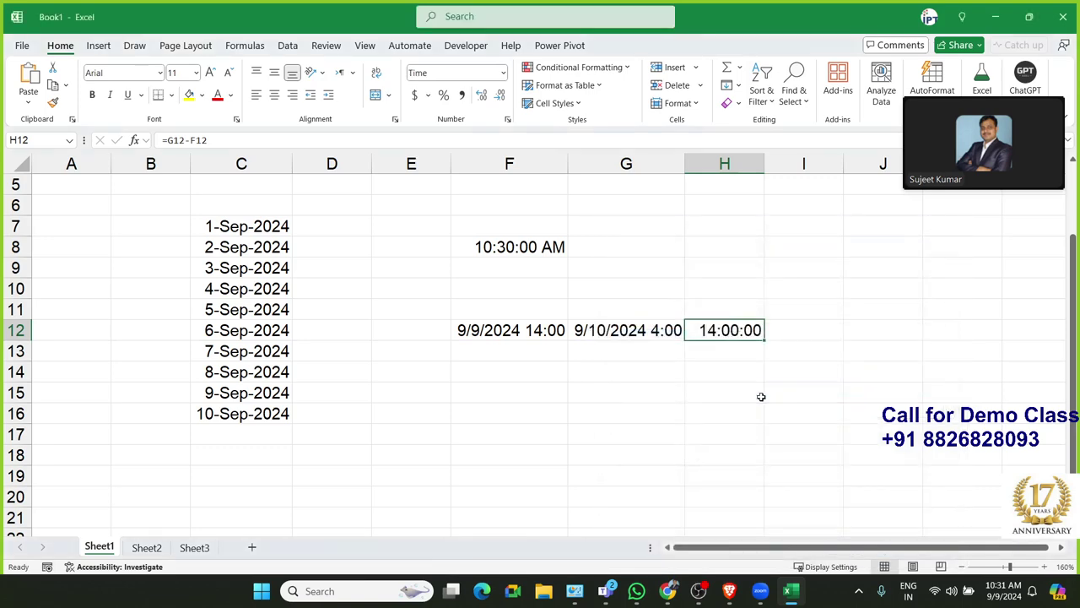
Reselect H12 and reopen its number format settings to confirm the time format
click(667, 591)
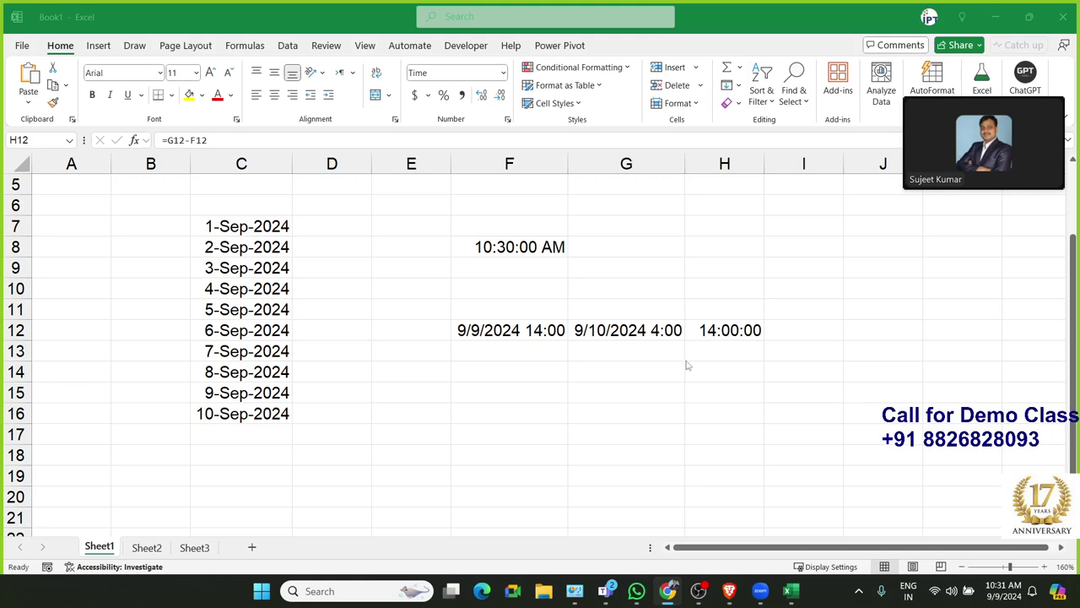
click(722, 338)
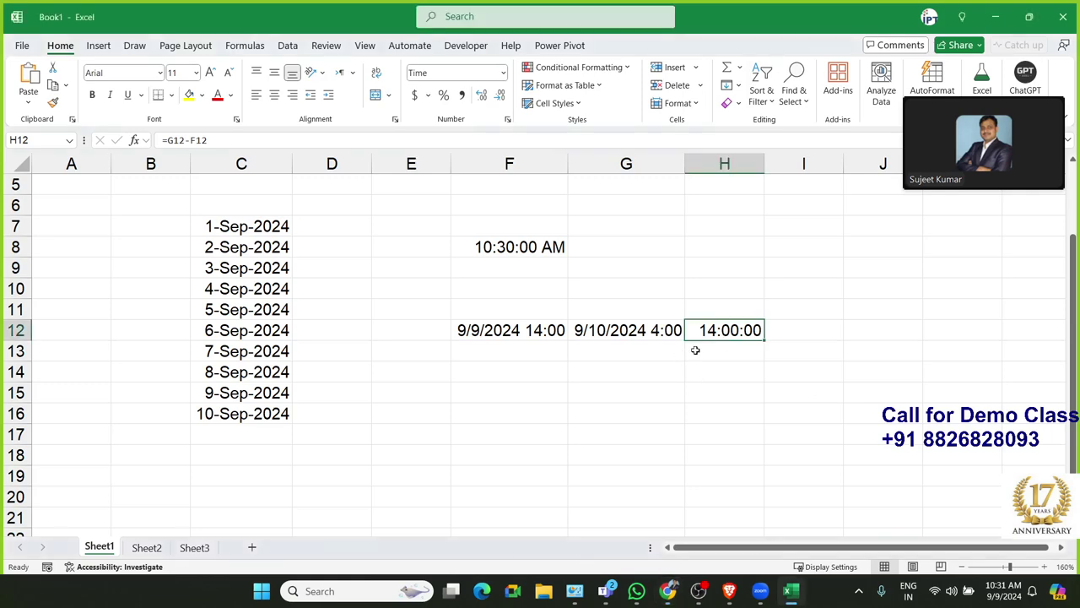
click(508, 119)
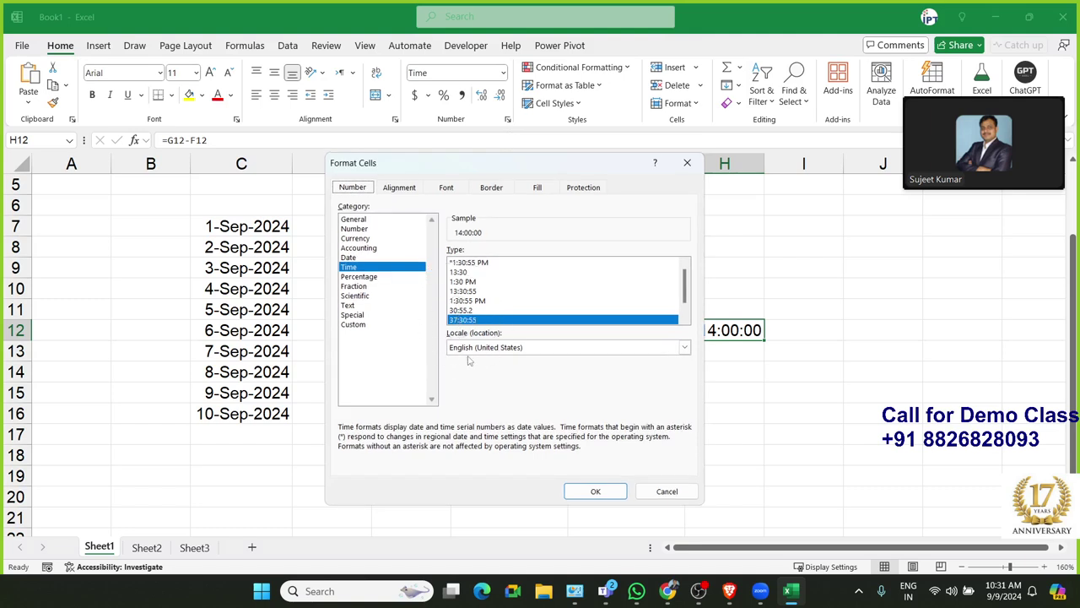
key(Return)
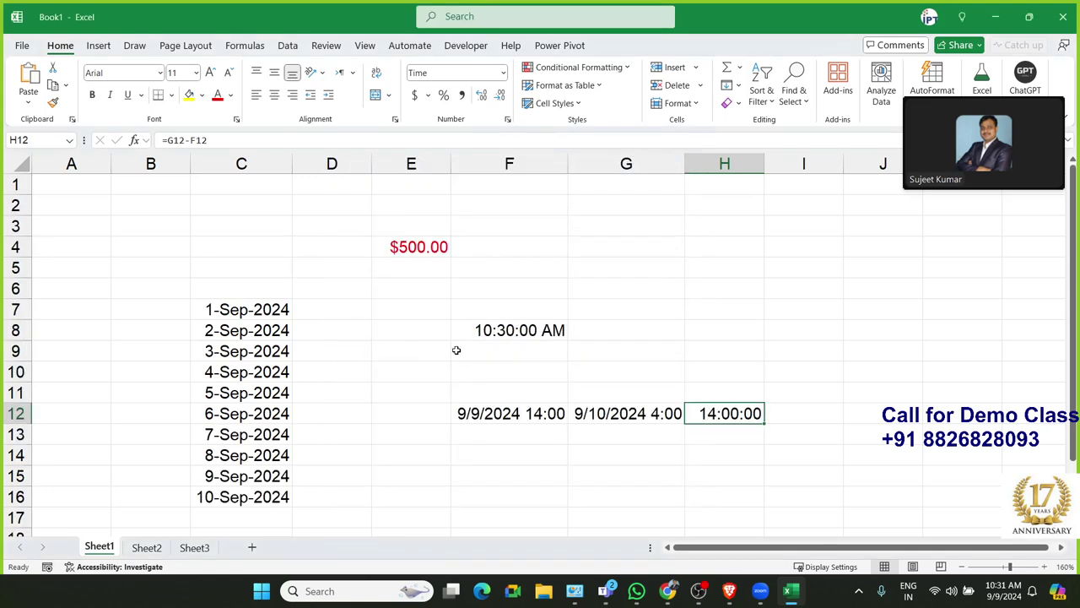
Enter 20% in G4, correcting a stray 5 along the way
scroll(453, 349, up, 2)
click(595, 243)
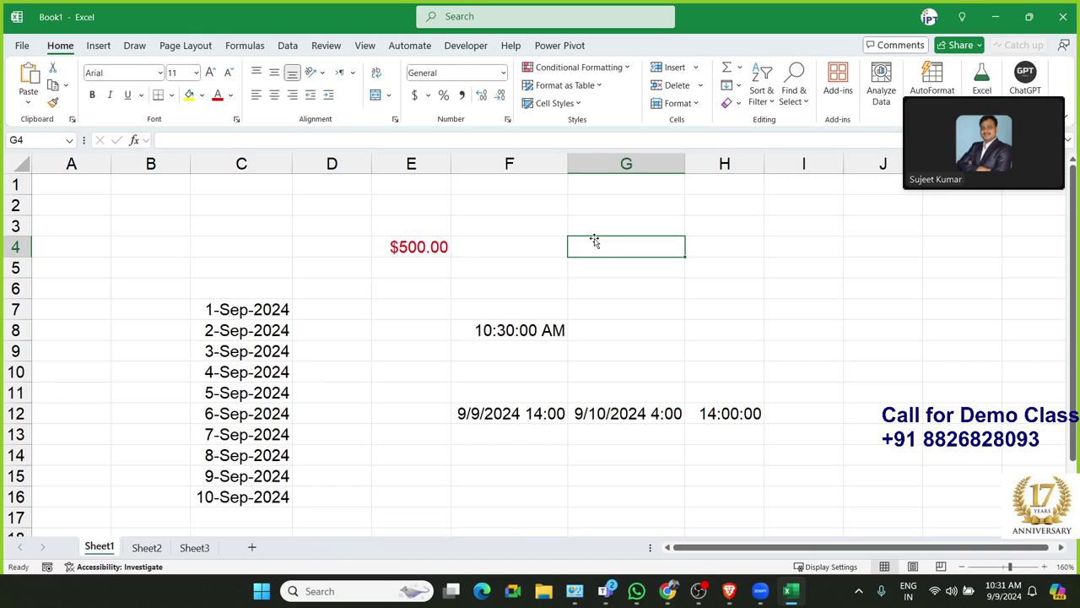
text(20)
key(Return)
click(594, 242)
double_click(595, 242)
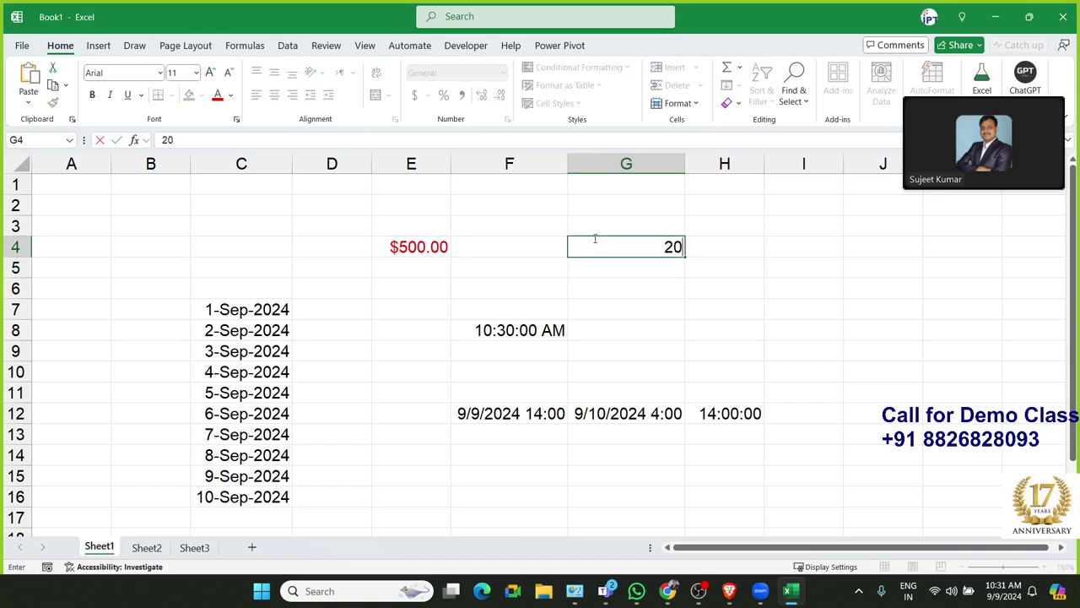
text(5)
key(Return)
click(595, 242)
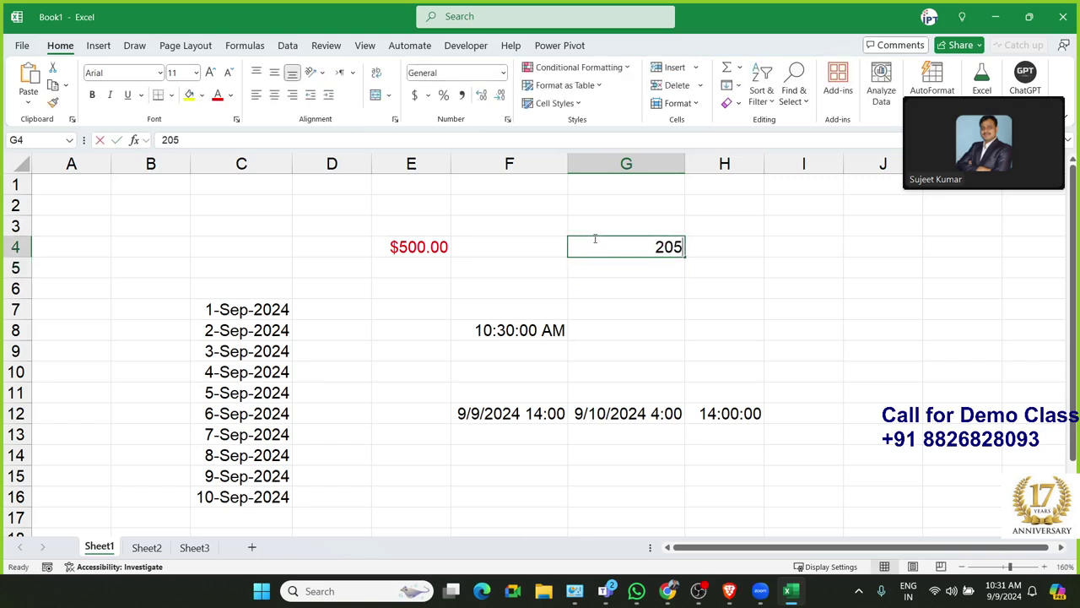
key(BackSpace)
text(%)
key(Return)
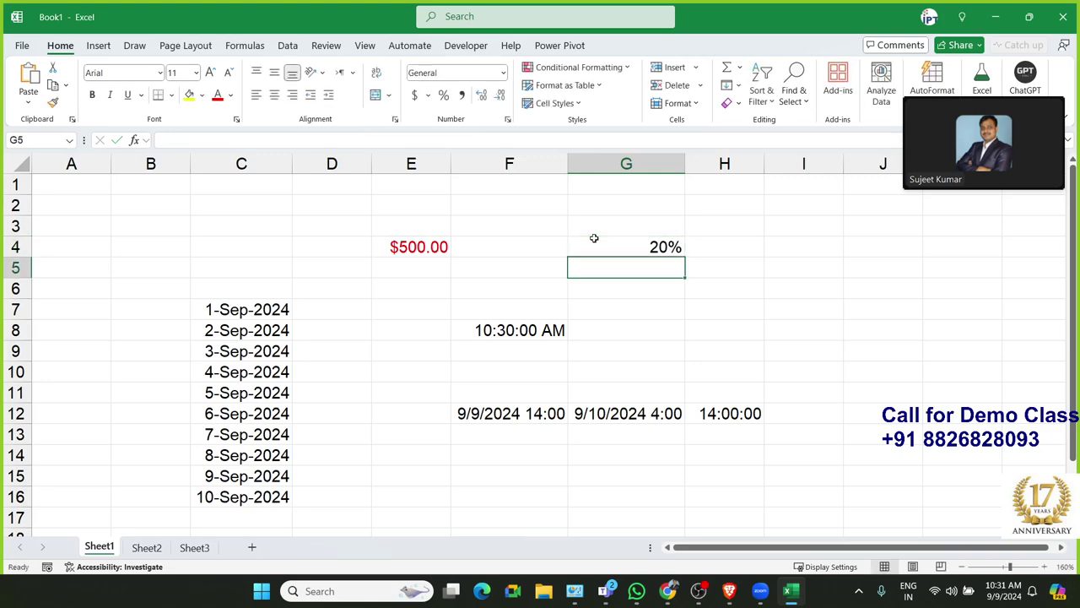
Enter 0.20 in H4 and apply Percent Style so it shows 20%
click(594, 239)
key(Right)
text(0.)
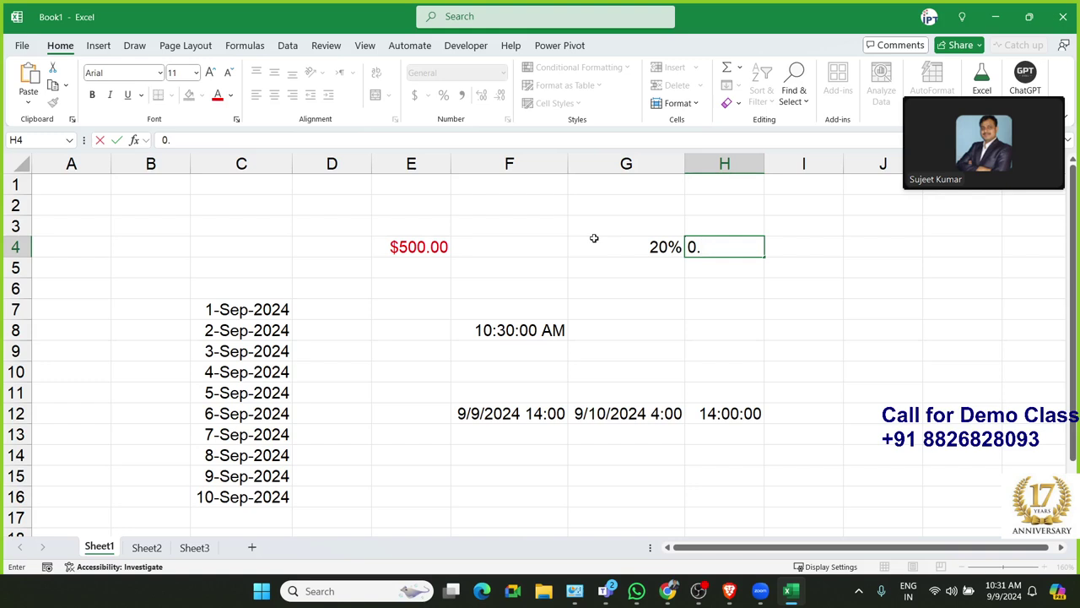
text(20)
key(Return)
key(Up)
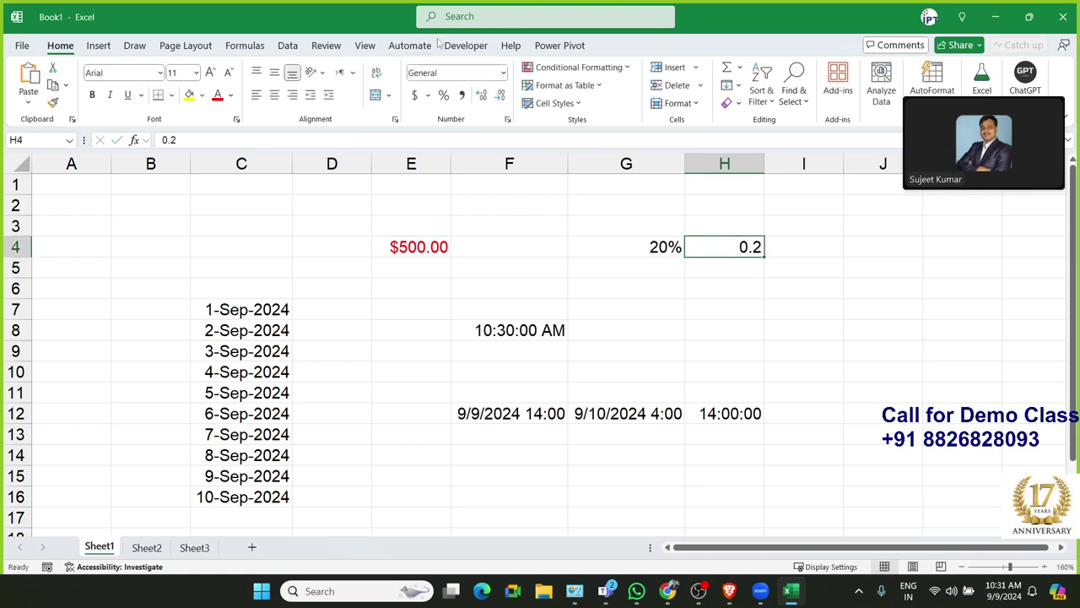
click(443, 94)
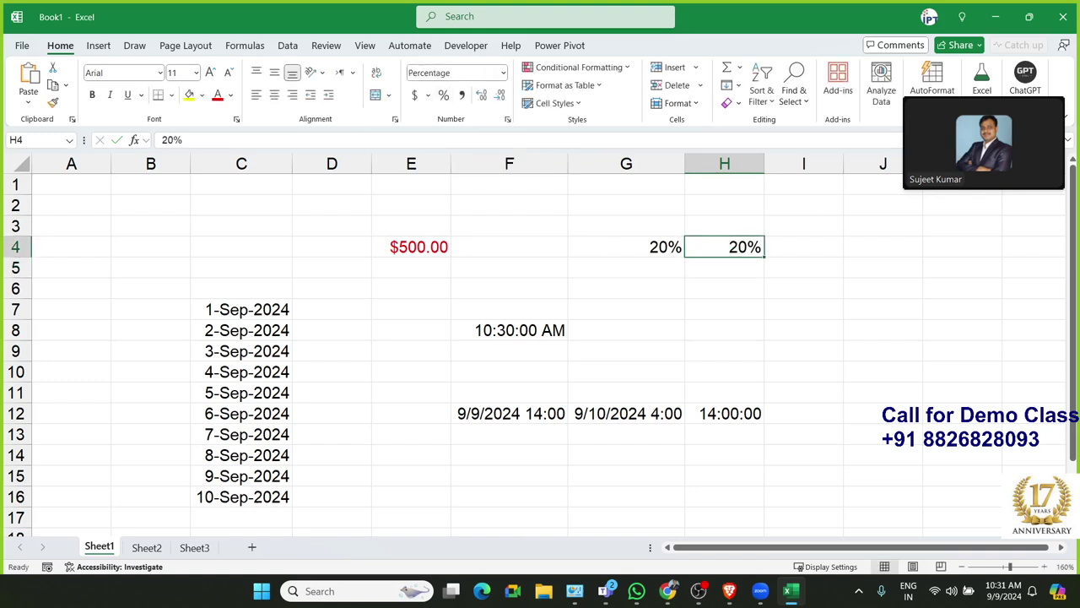
click(667, 590)
click(678, 253)
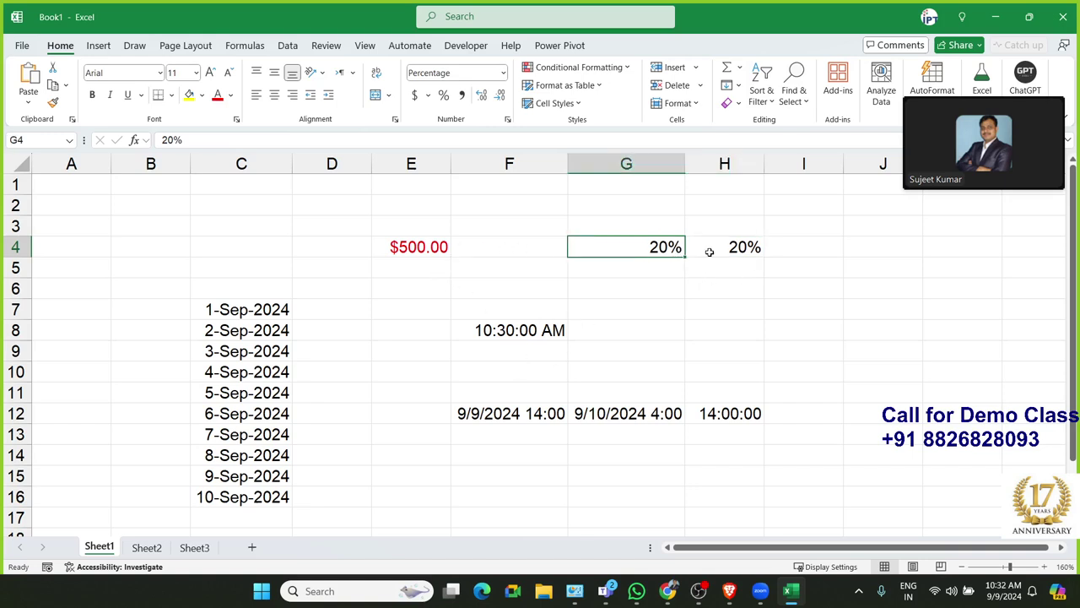
click(706, 246)
click(682, 304)
click(146, 547)
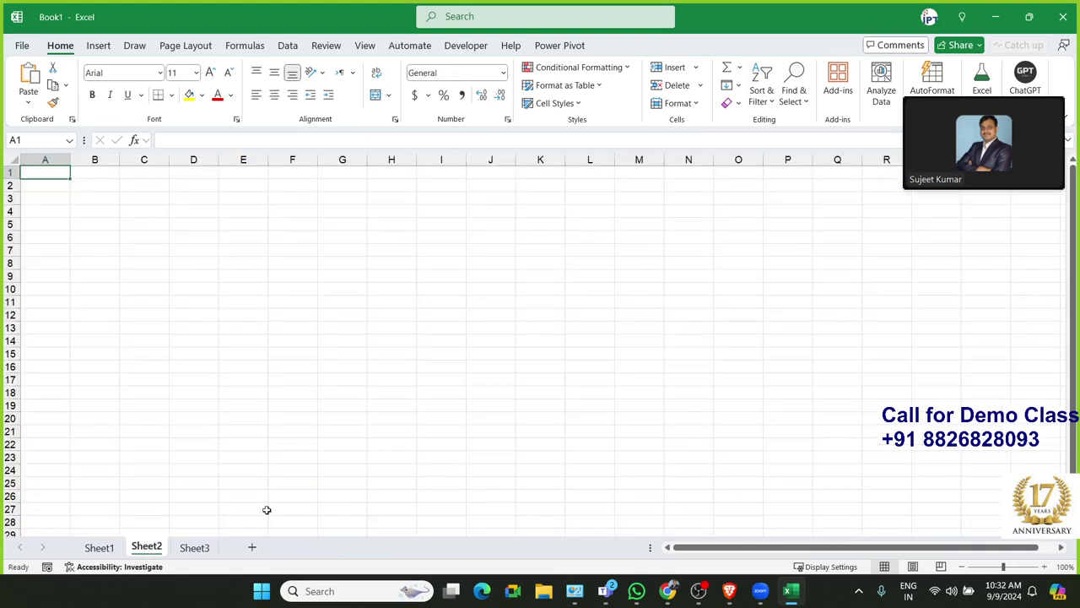
scroll(303, 364, up, 3)
scroll(303, 362, up, 2)
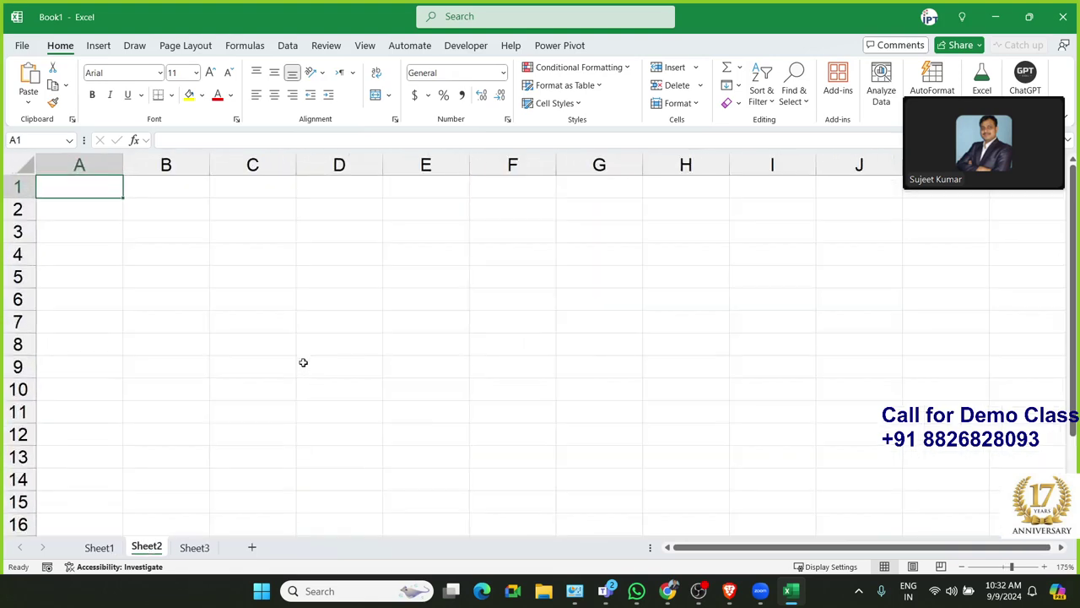
scroll(303, 362, up, 3)
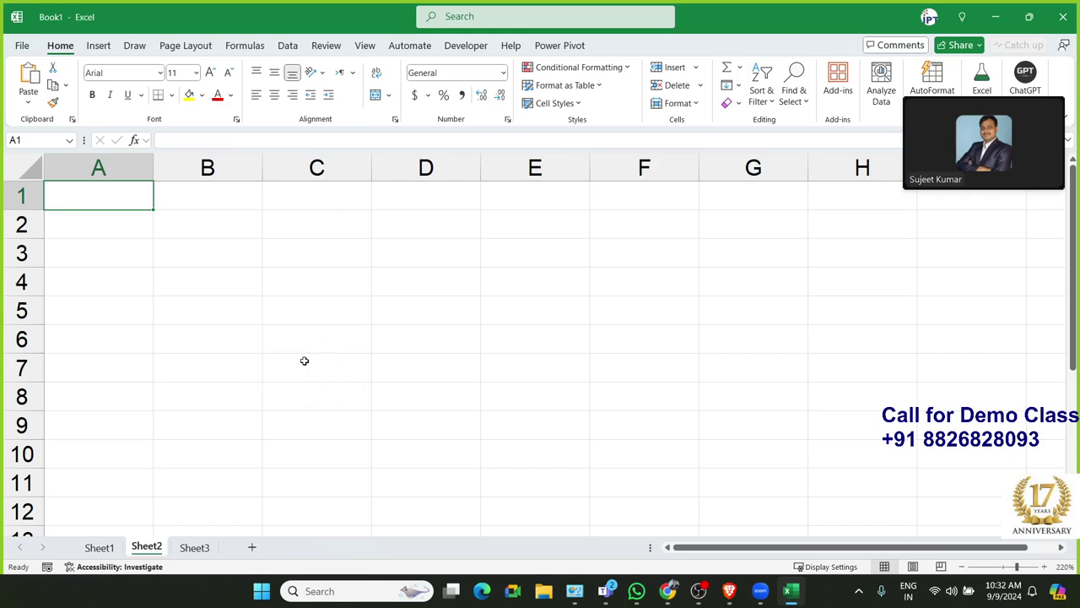
text(124123456523)
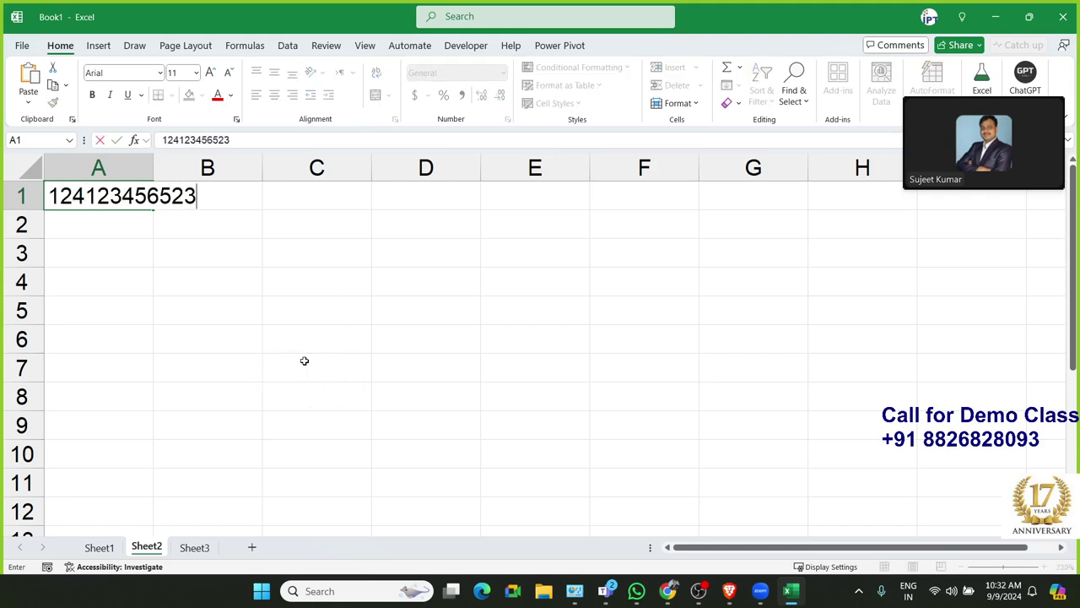
text(55)
key(Return)
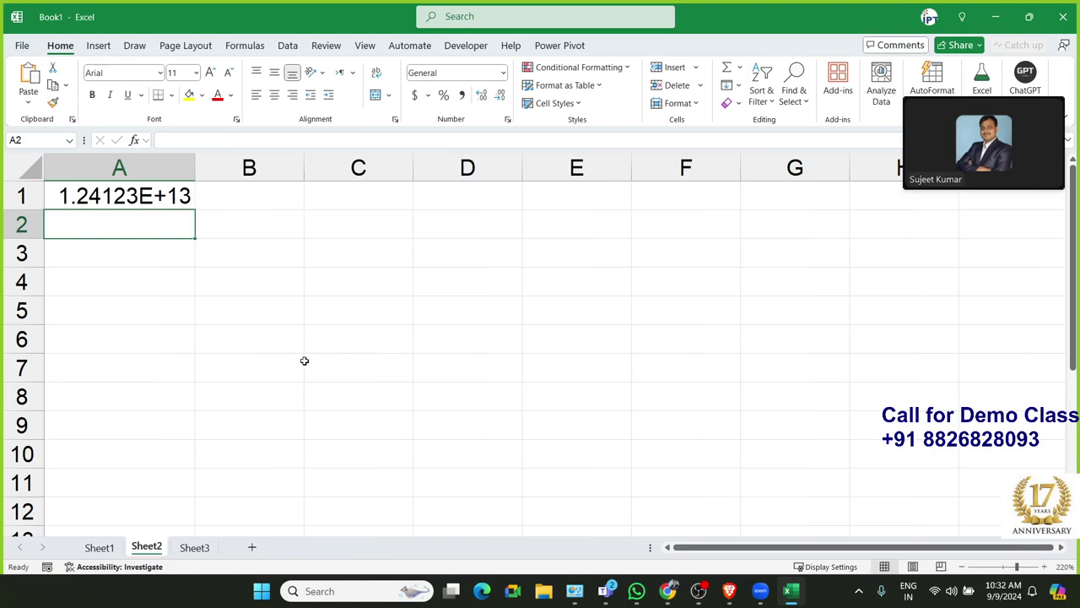
key(Up)
key(Delete)
text(1)
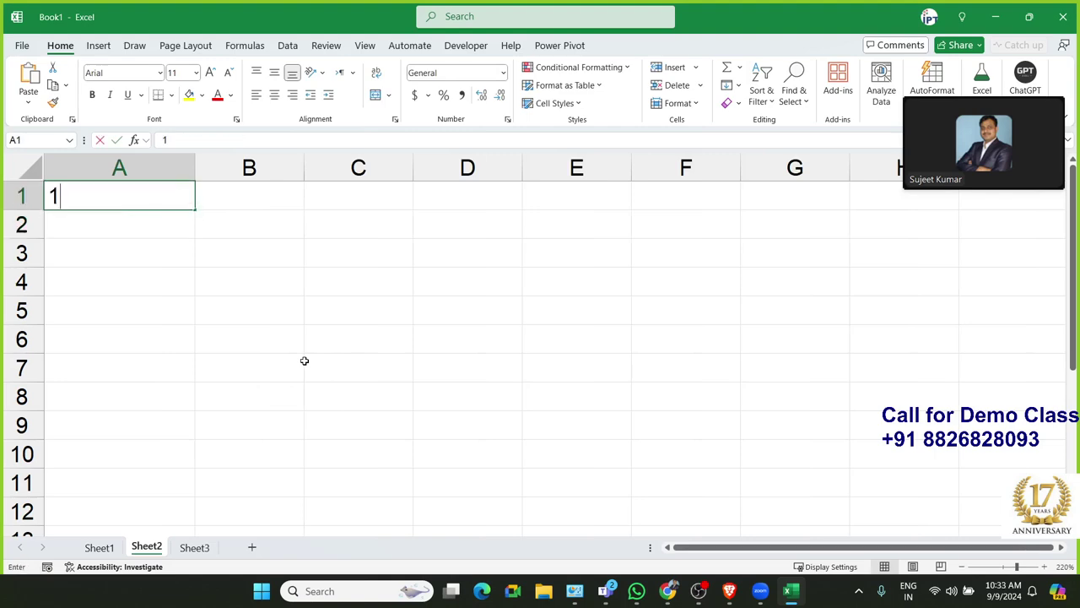
text(2345678)
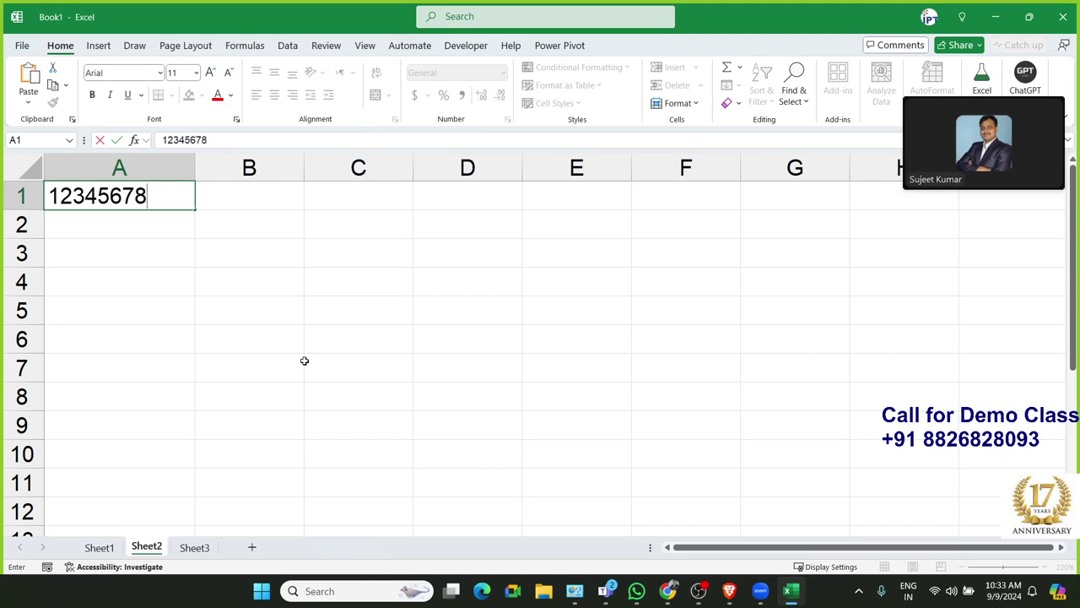
text(912)
key(Return)
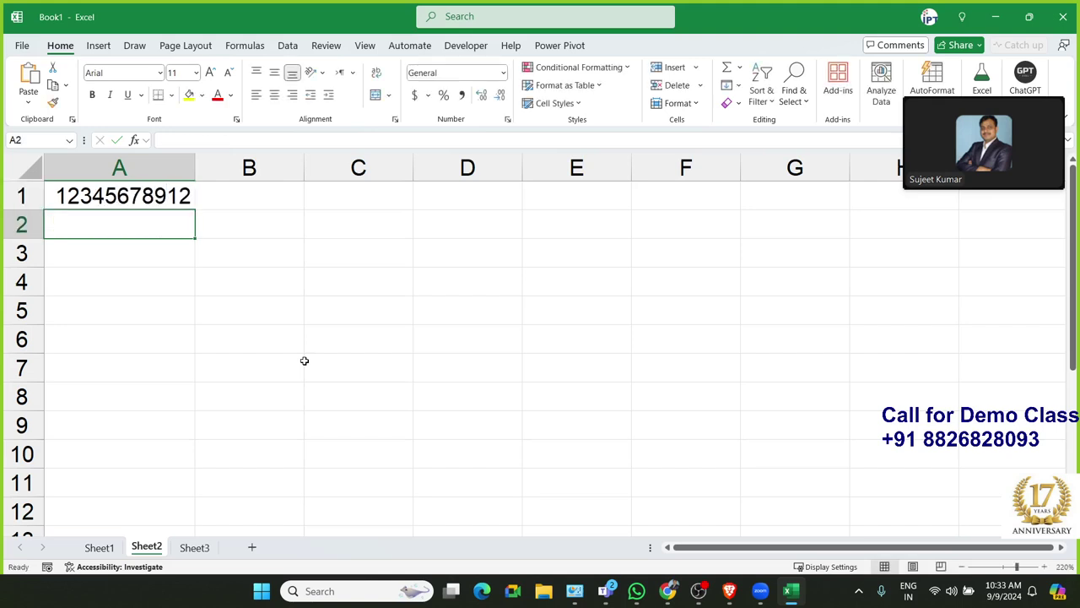
key(Up)
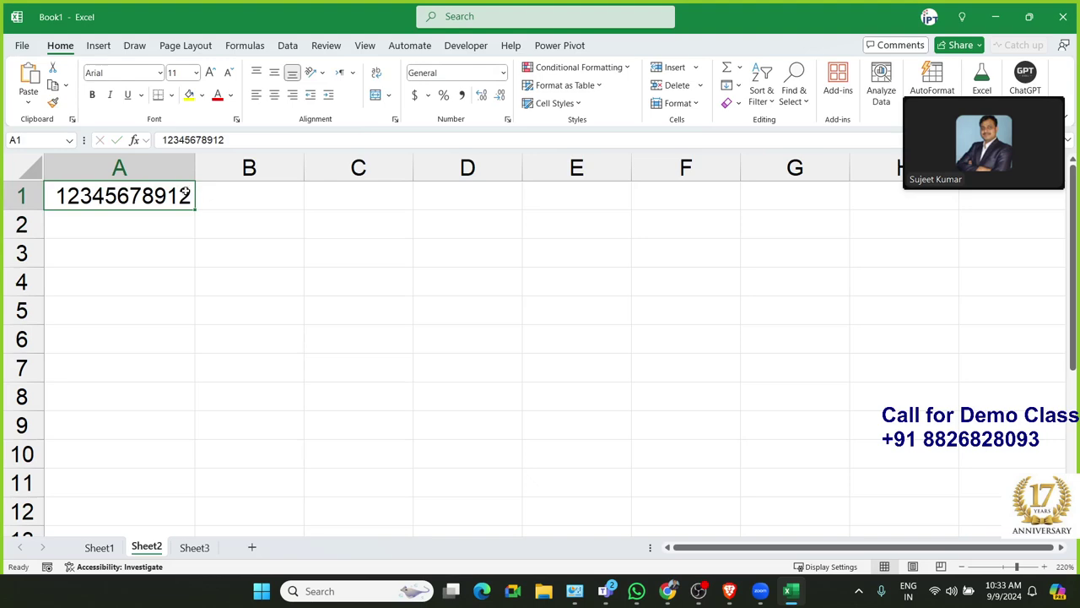
double_click(189, 196)
text(5)
key(Return)
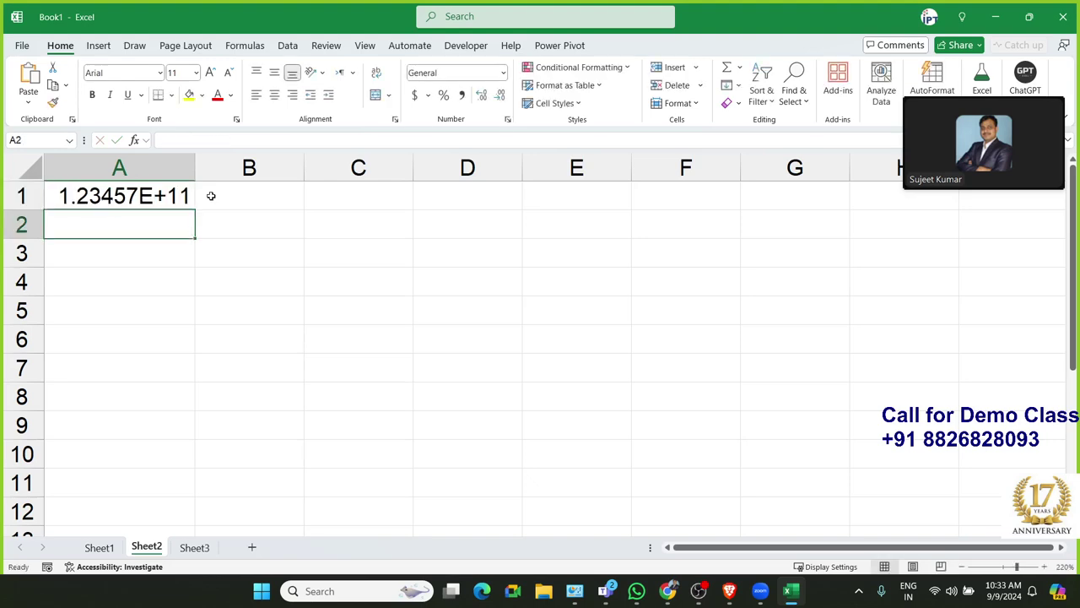
key(Up)
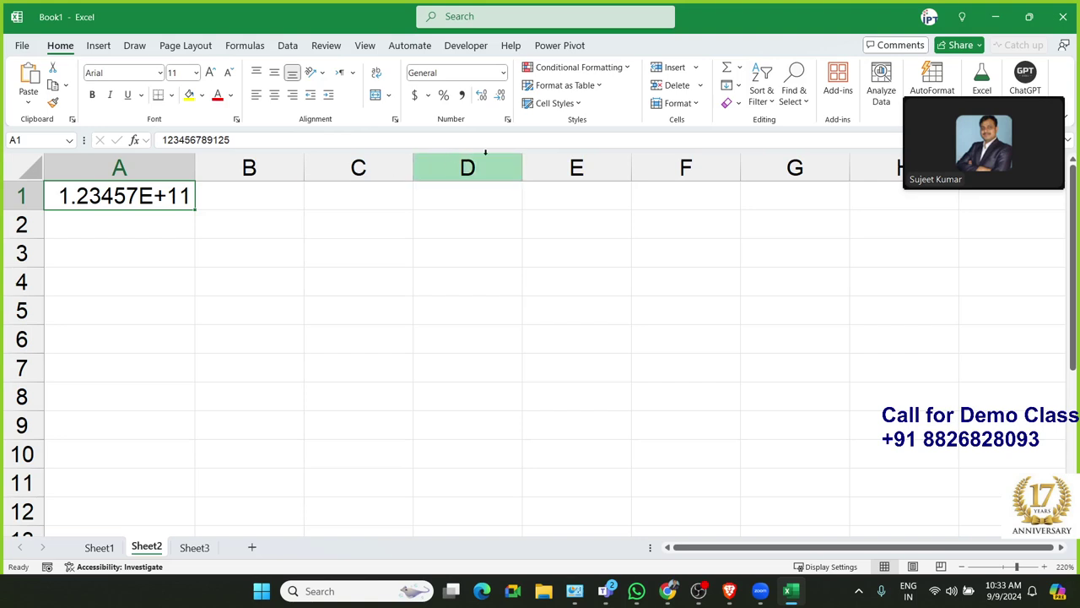
Try the custom 0 format on A1, then undo it back to scientific notation
click(506, 119)
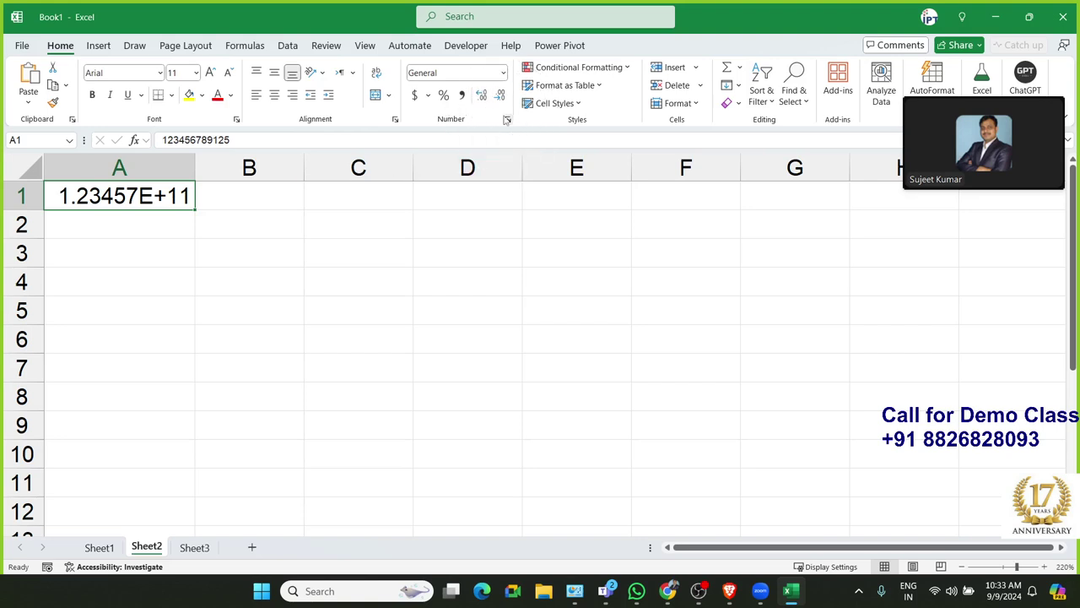
click(358, 324)
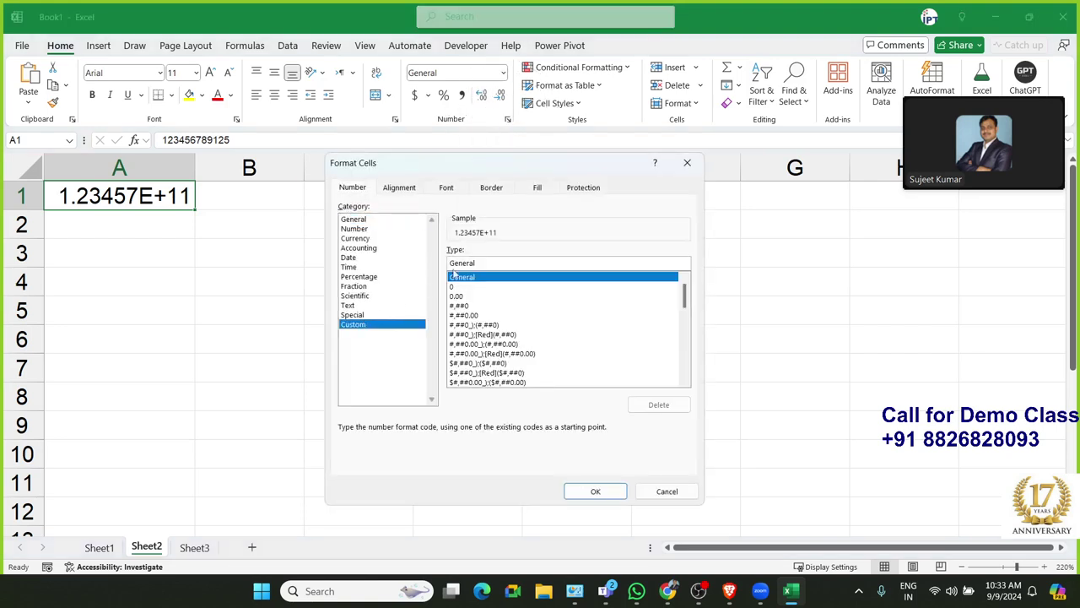
double_click(465, 263)
text(0)
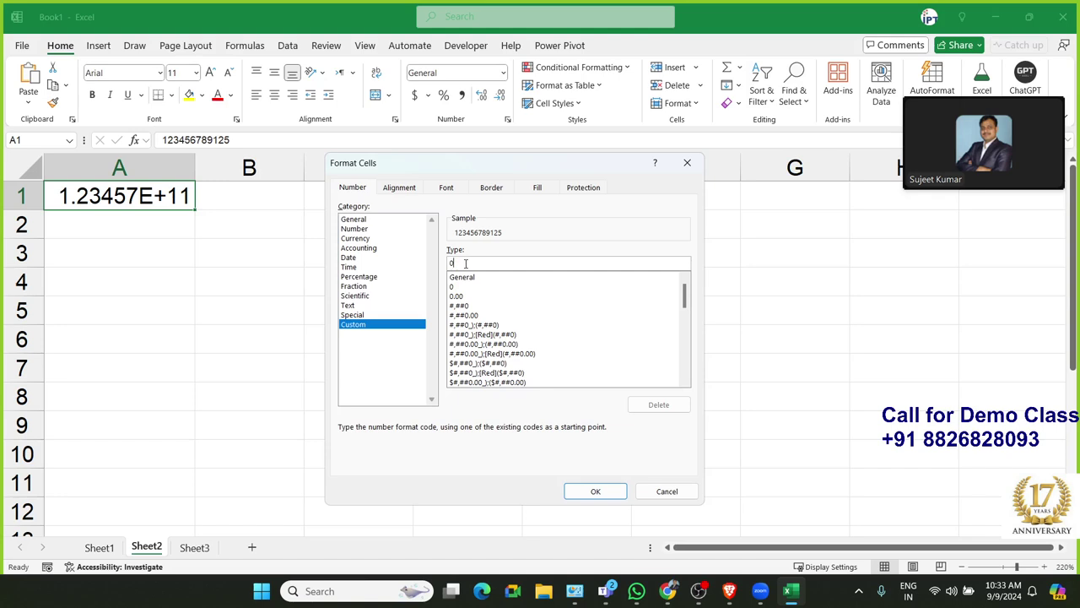
key(Return)
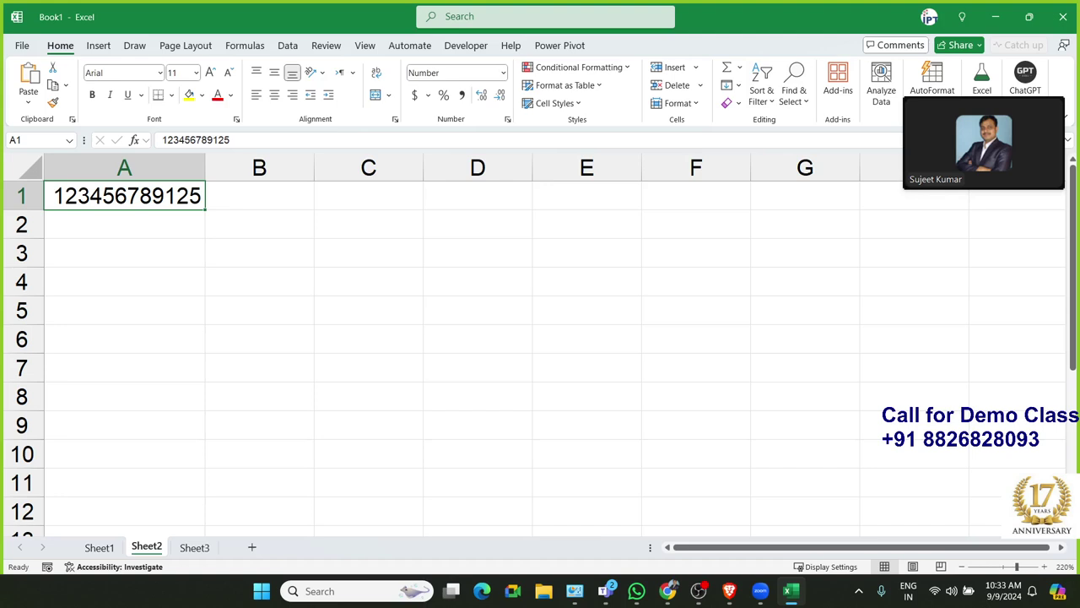
click(666, 591)
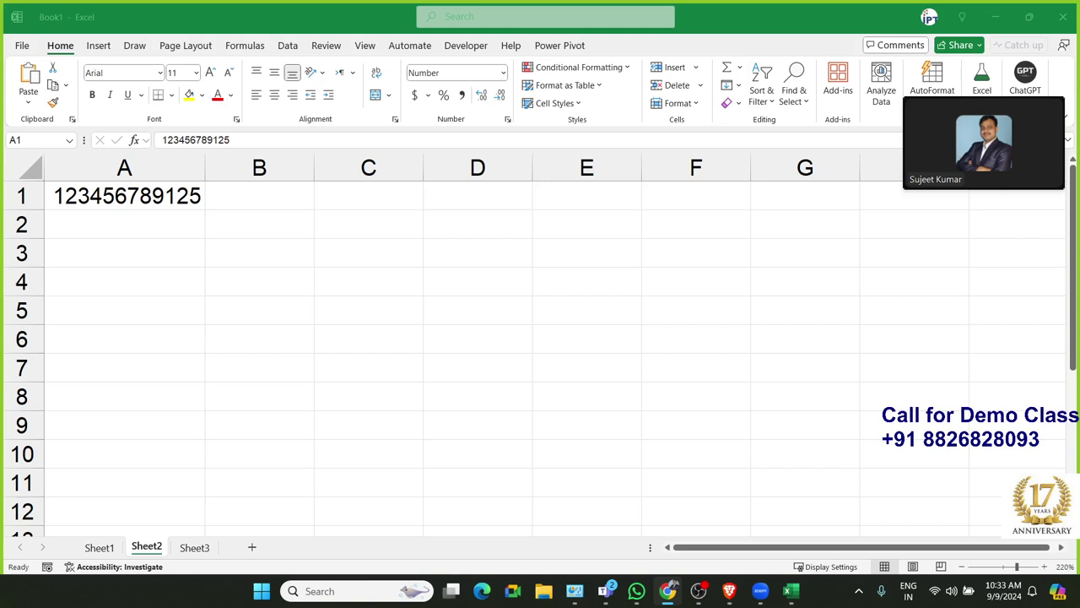
key(alt+Tab)
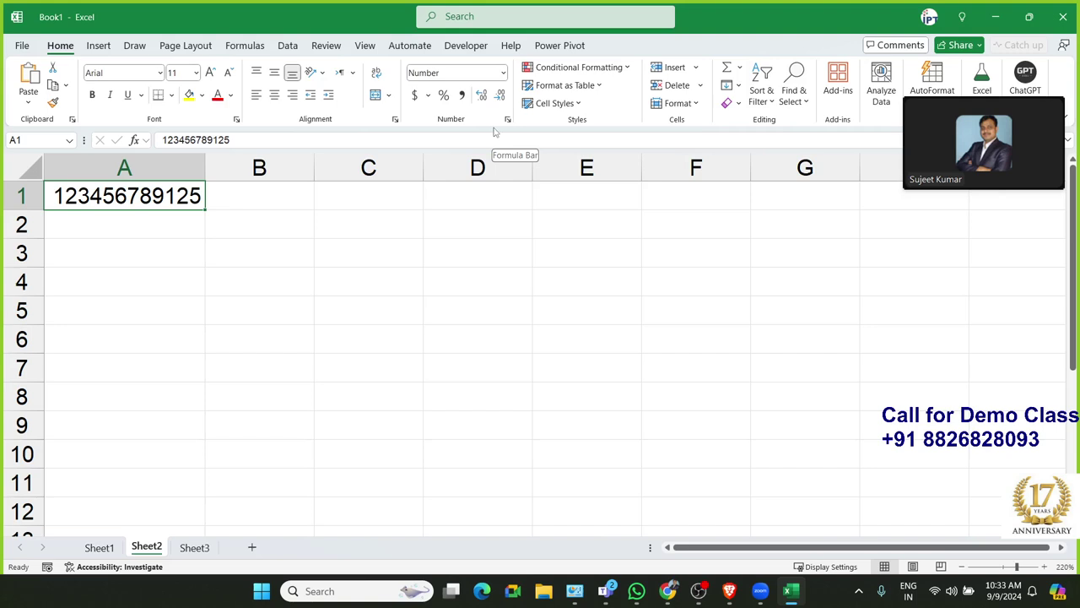
key(ctrl+z)
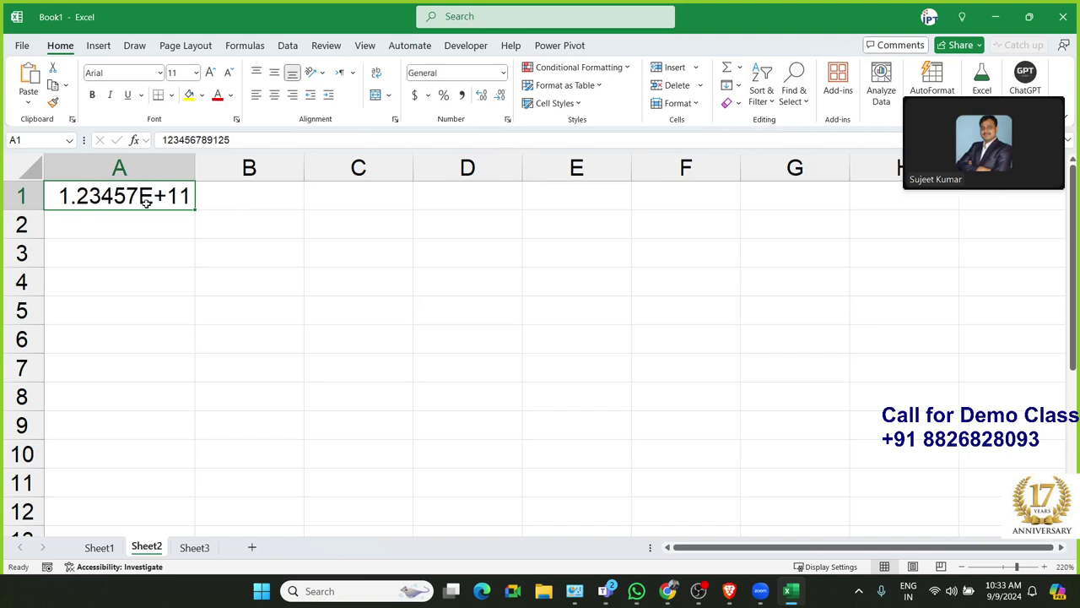
click(146, 202)
key(alt+Tab)
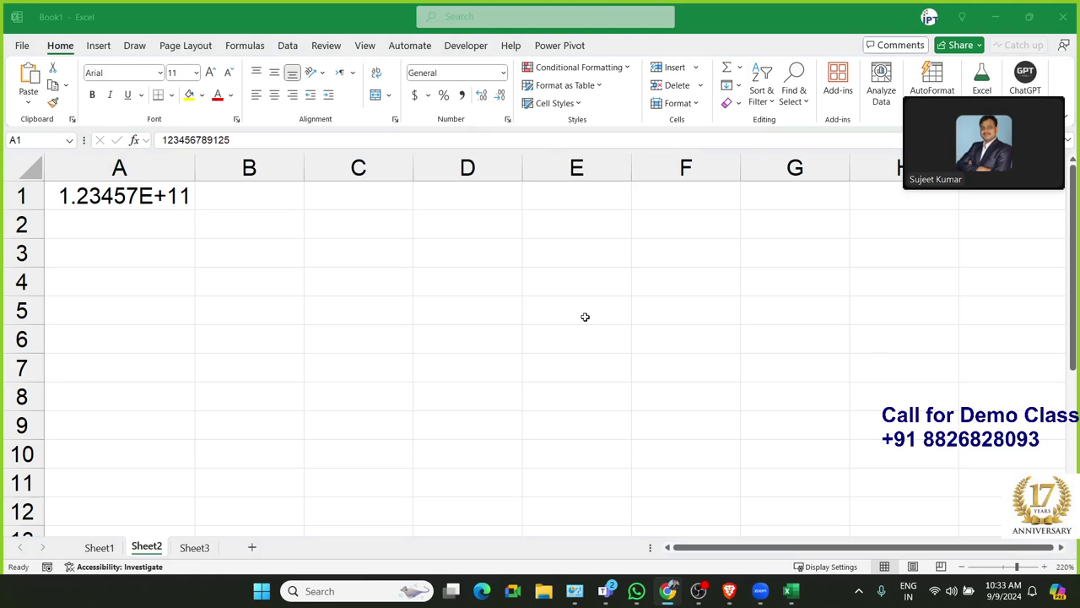
key(alt+Tab)
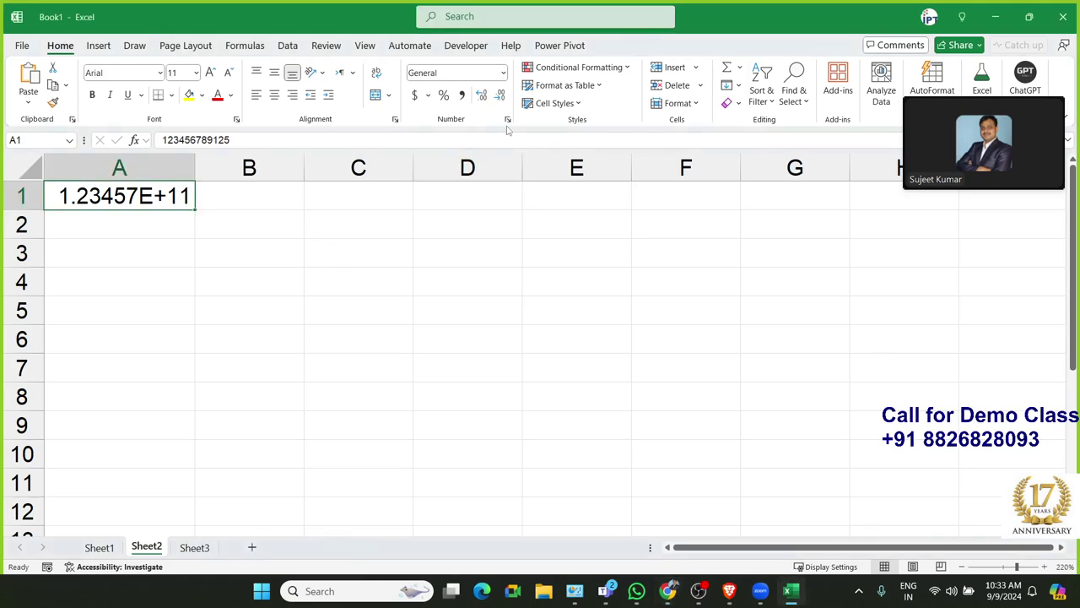
click(506, 130)
click(507, 121)
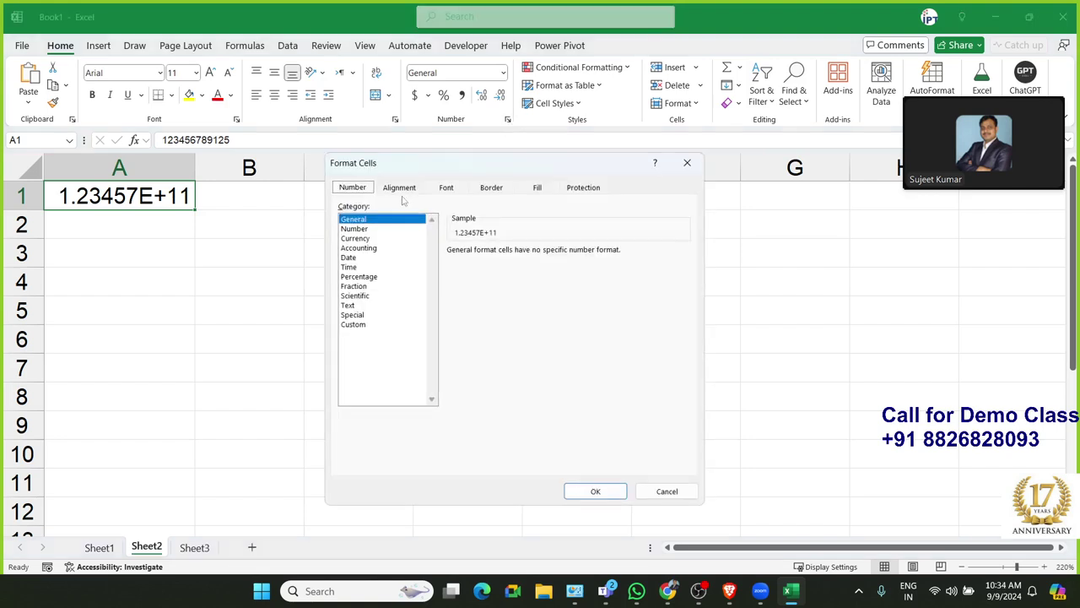
click(364, 325)
click(451, 289)
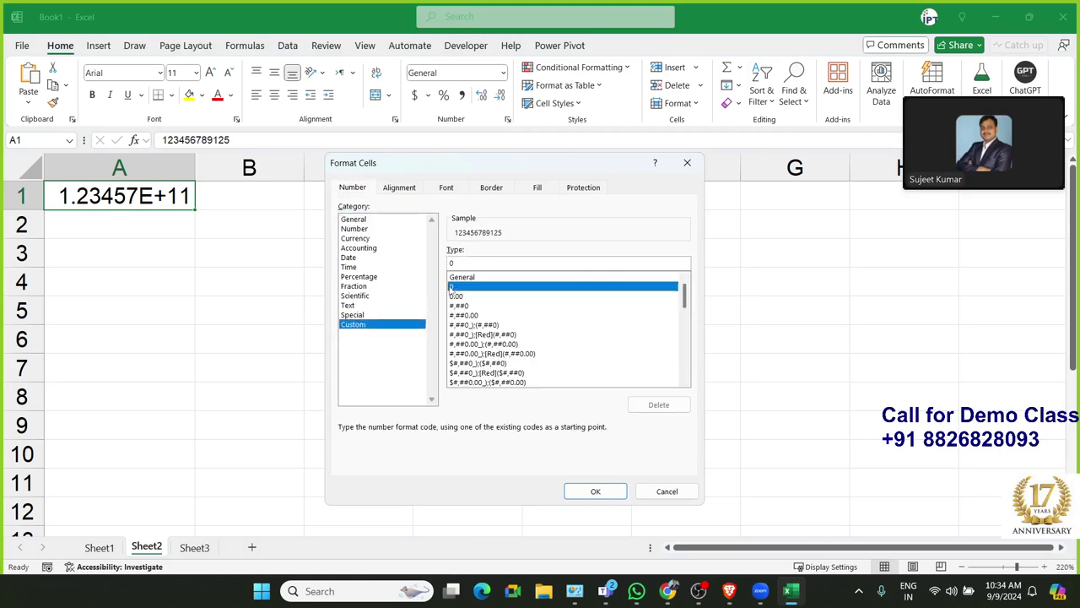
click(626, 491)
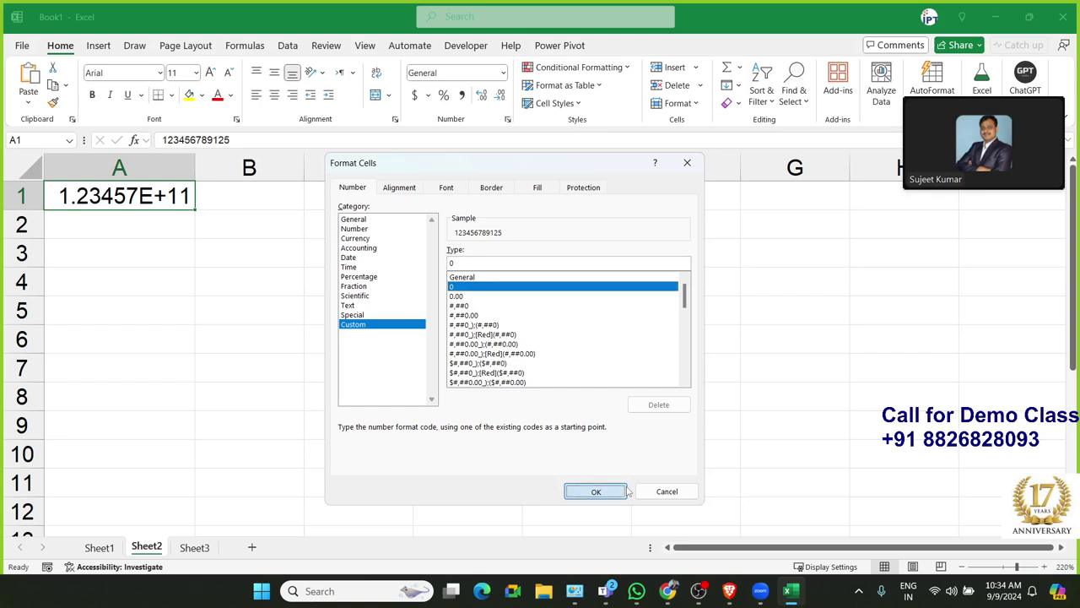
key(alt+Tab)
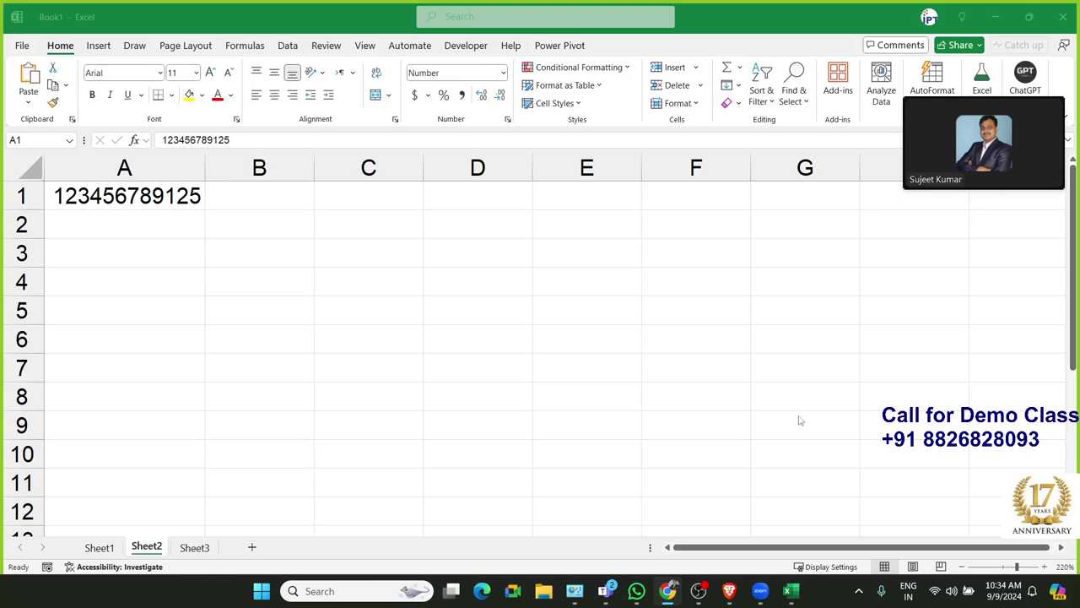
Start entering 3216103 in B1, then cancel it and return to A1
key(alt+Tab)
click(212, 202)
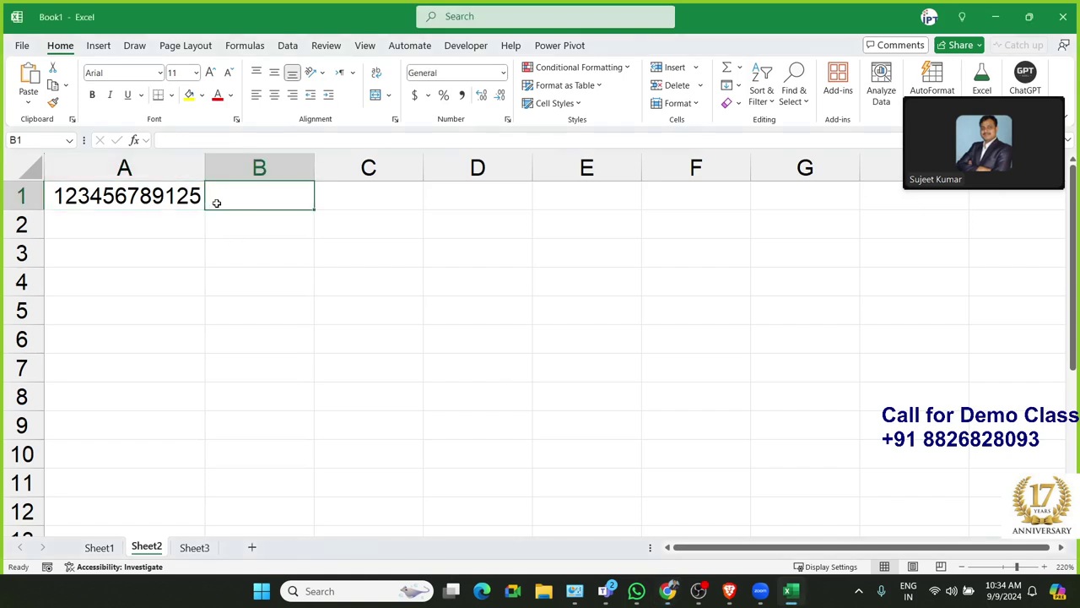
text(3216103)
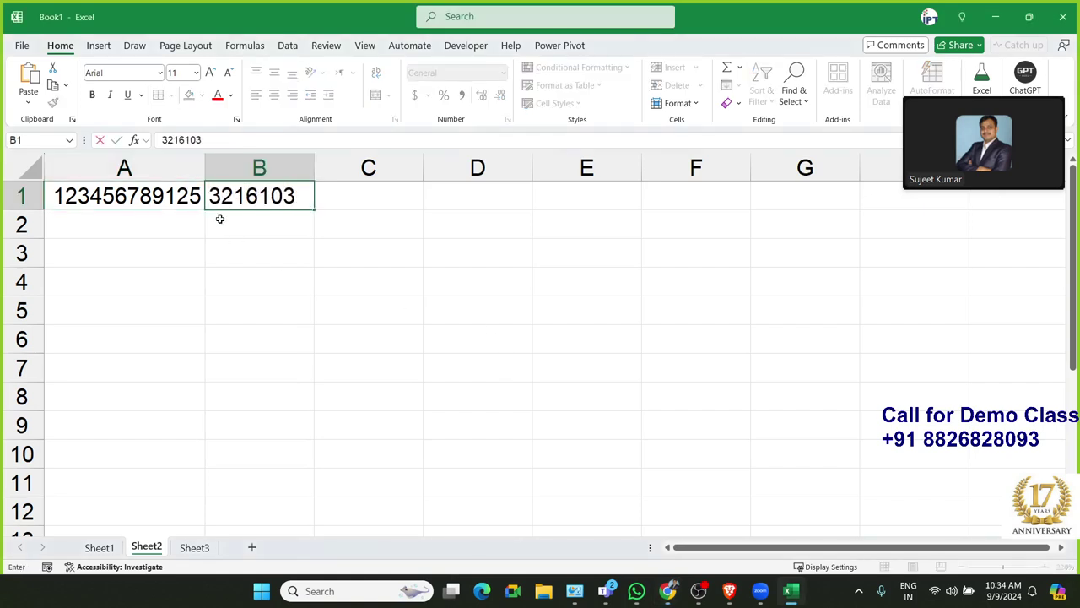
key(Escape)
key(Left)
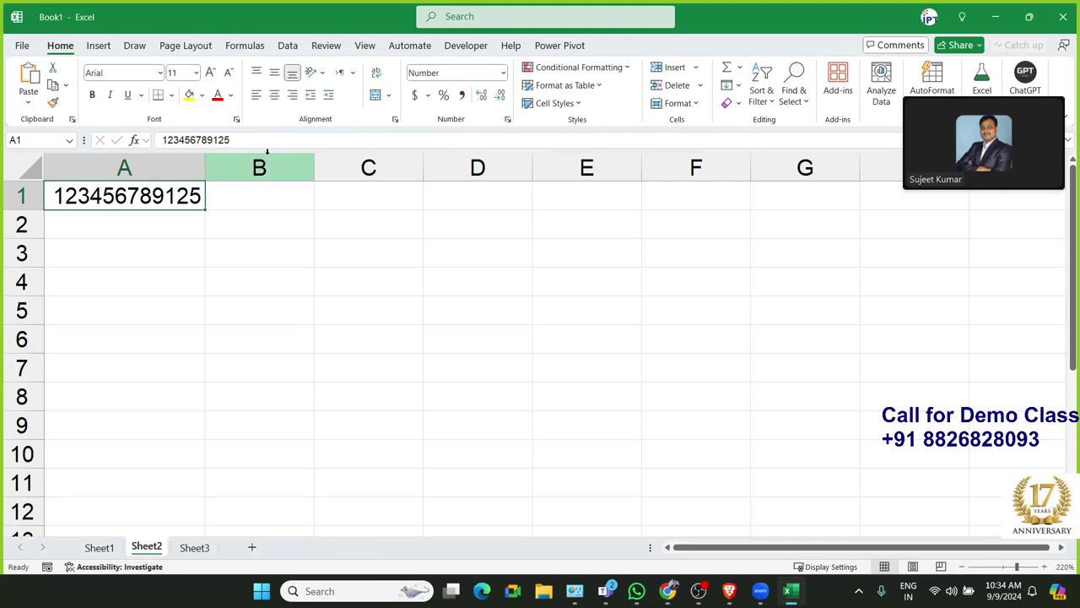
Append 856 and then 000 to A1's number in the formula bar
click(269, 141)
text(856)
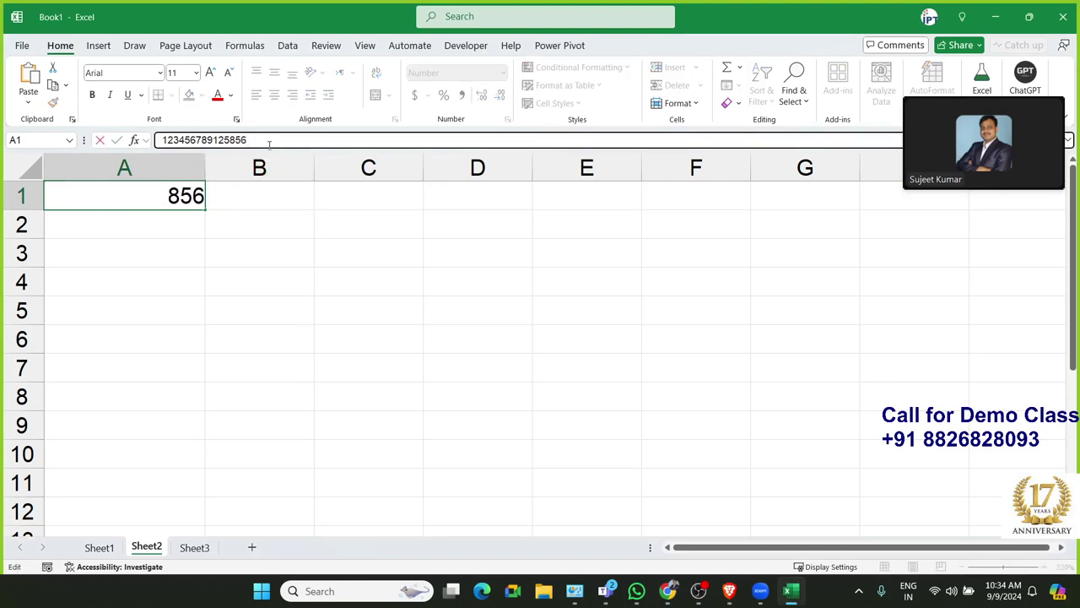
key(Return)
key(Up)
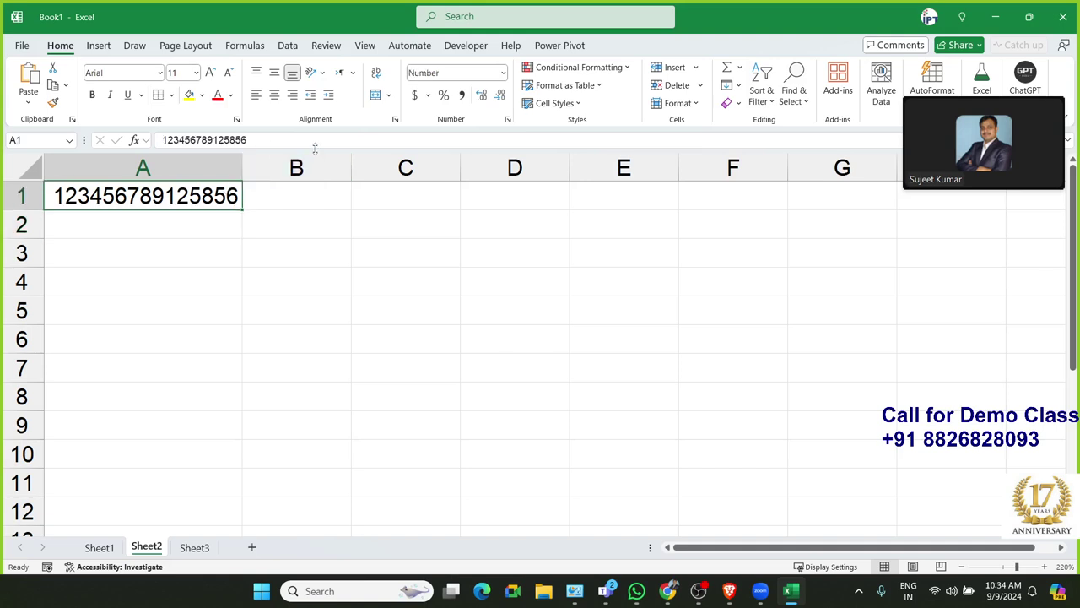
click(315, 141)
text(000)
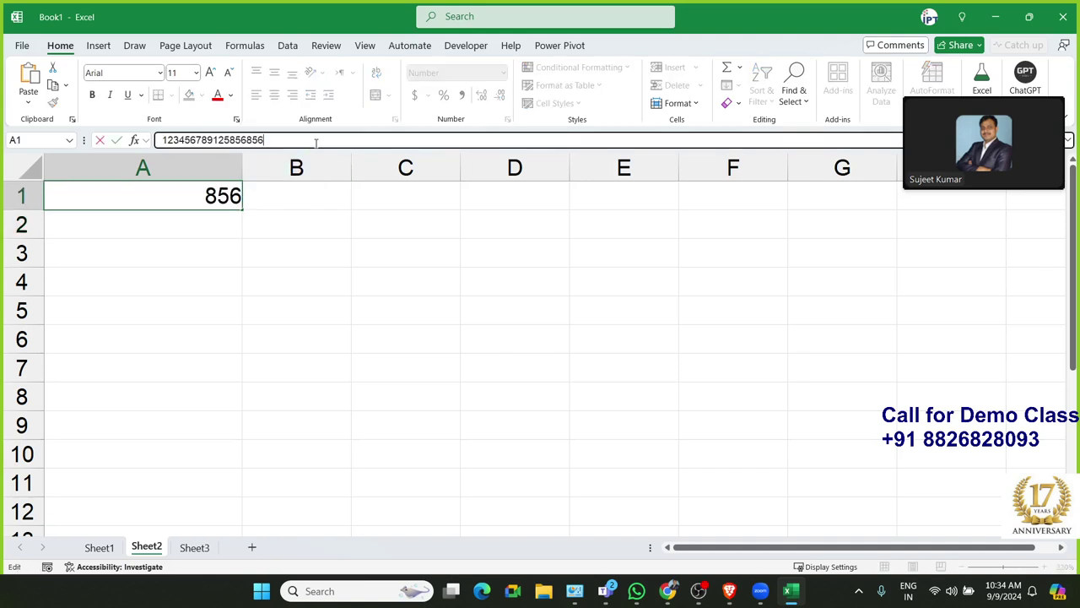
key(Return)
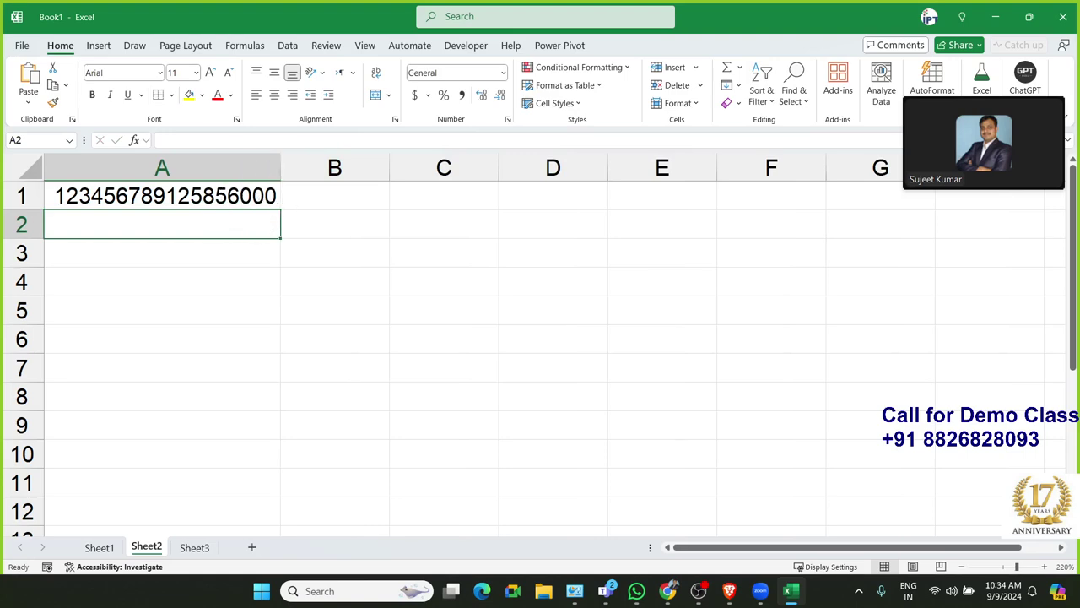
key(alt+Tab)
text('32)
key(Return)
text(1 5 23 )
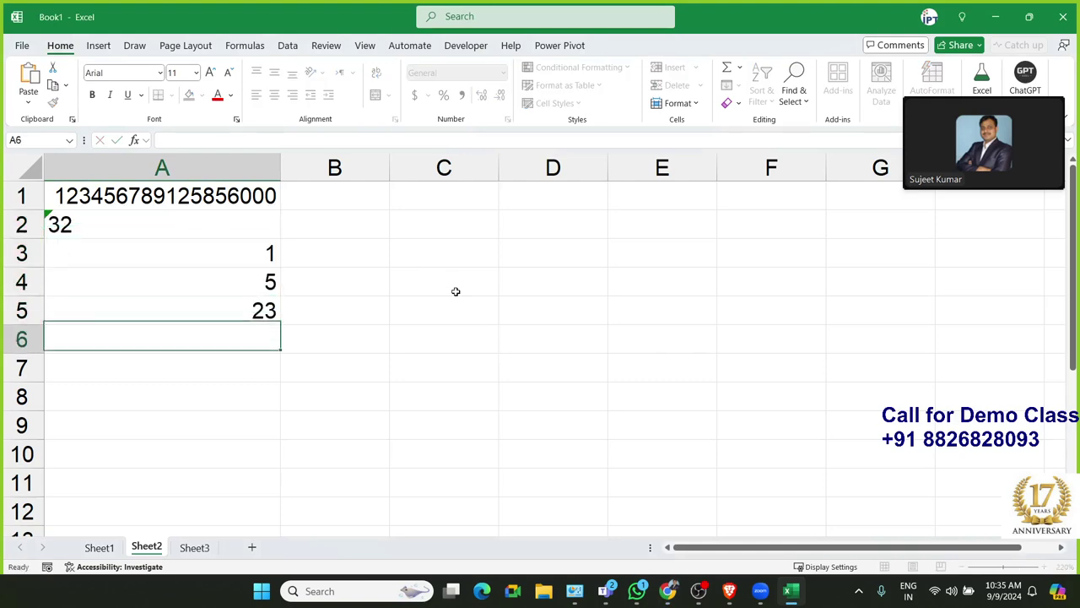
text(13131314561321321563213)
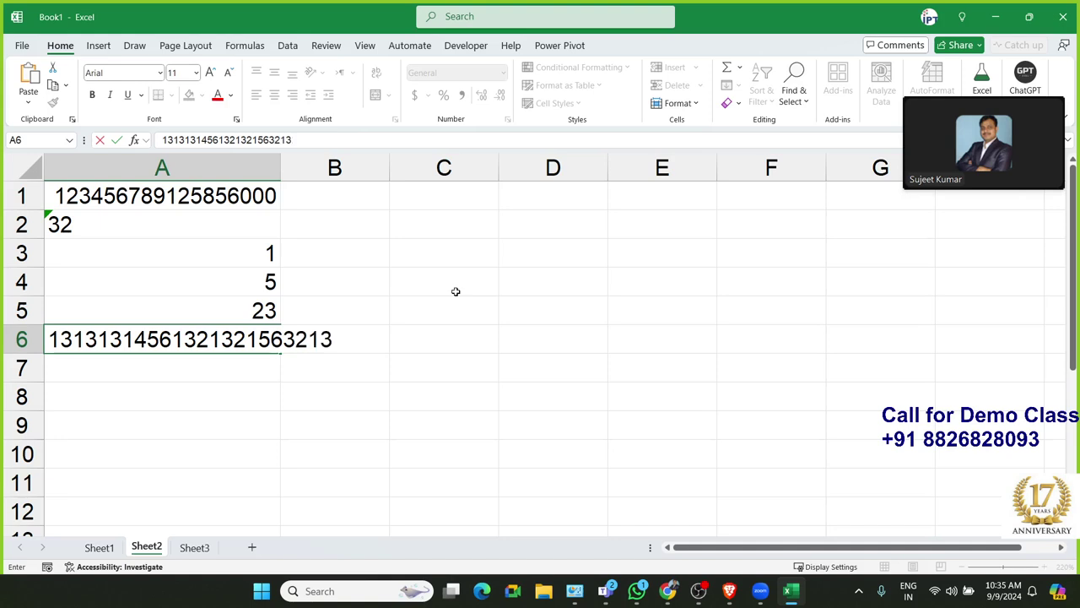
text(2165)
key(Escape)
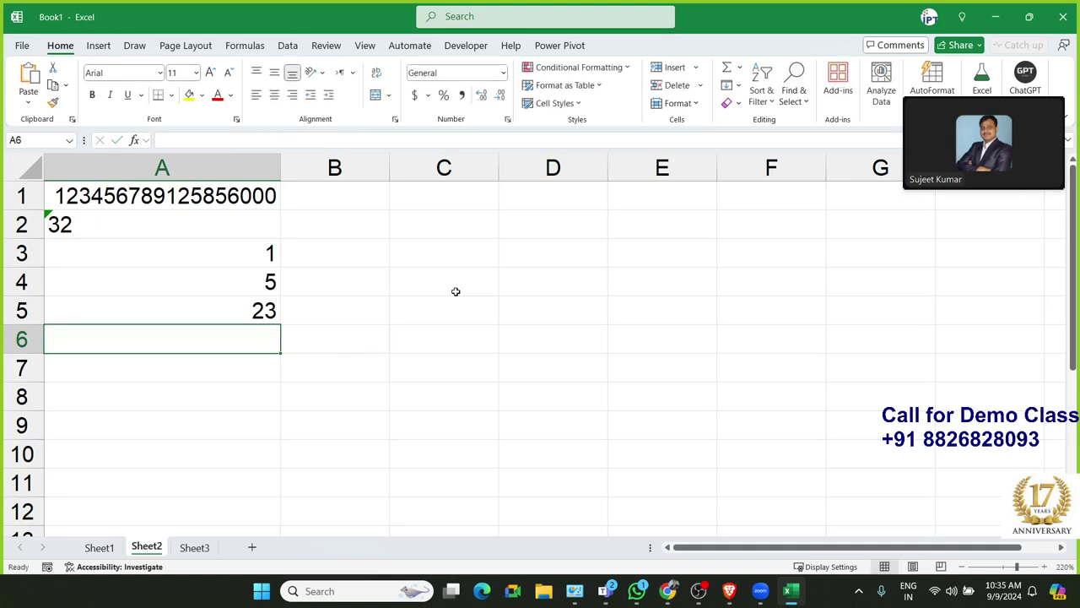
text(')
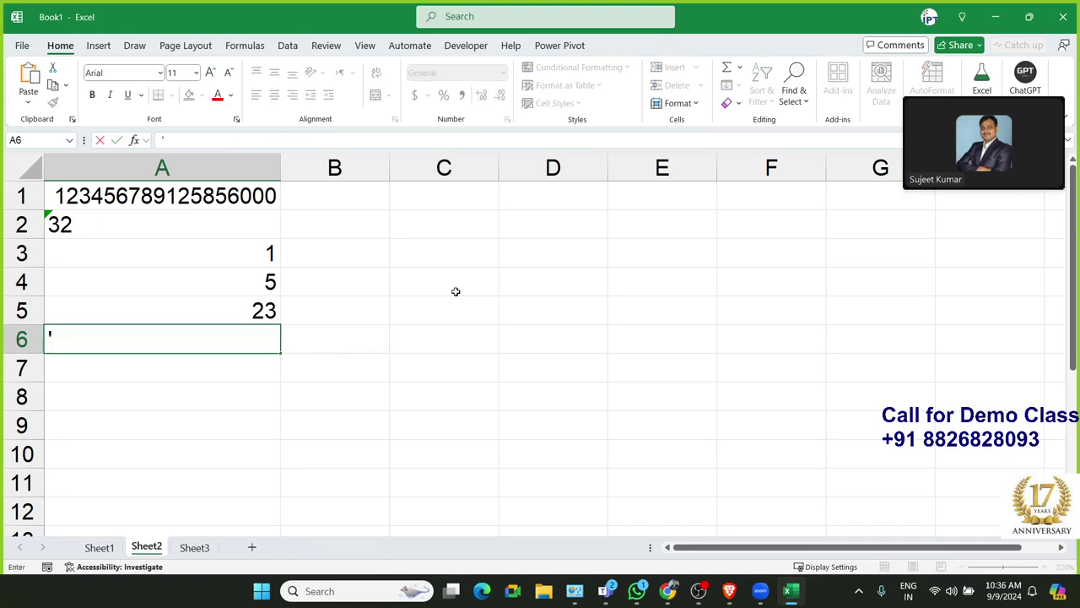
text(134231321)
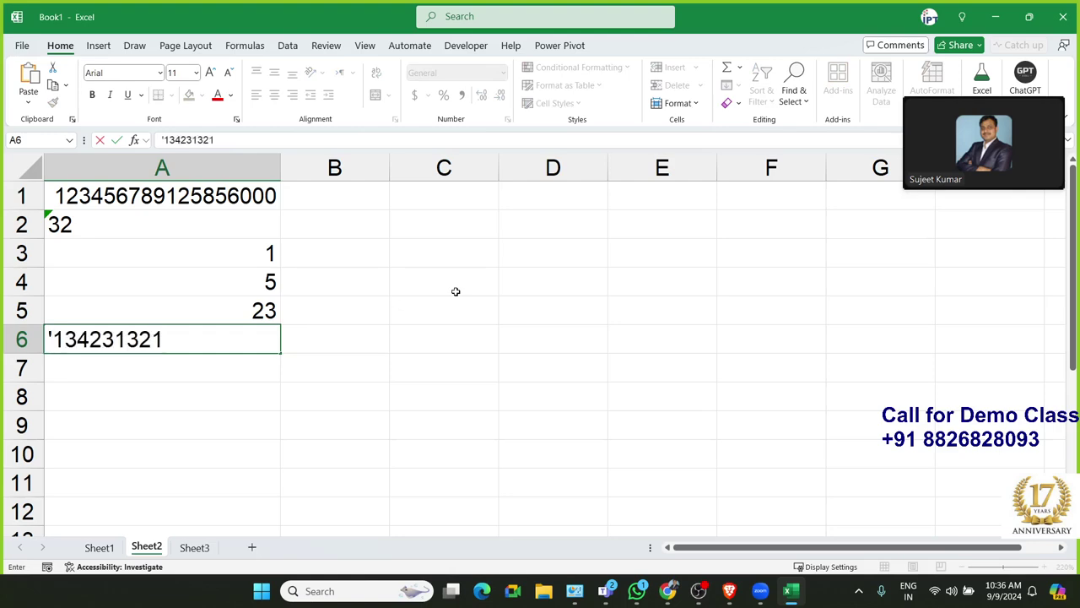
text(53213553)
key(Return)
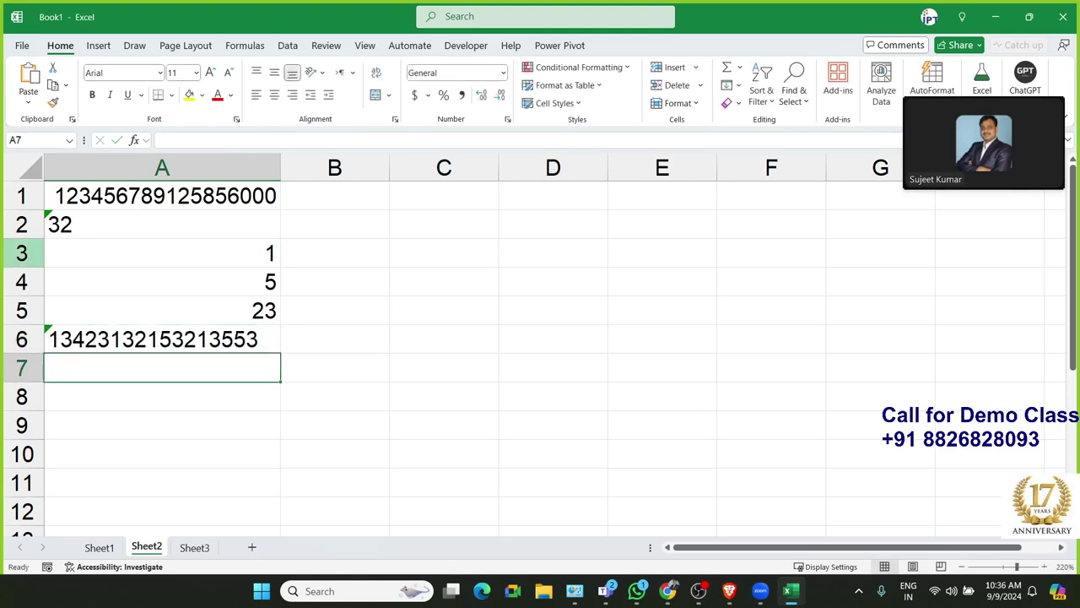
click(637, 590)
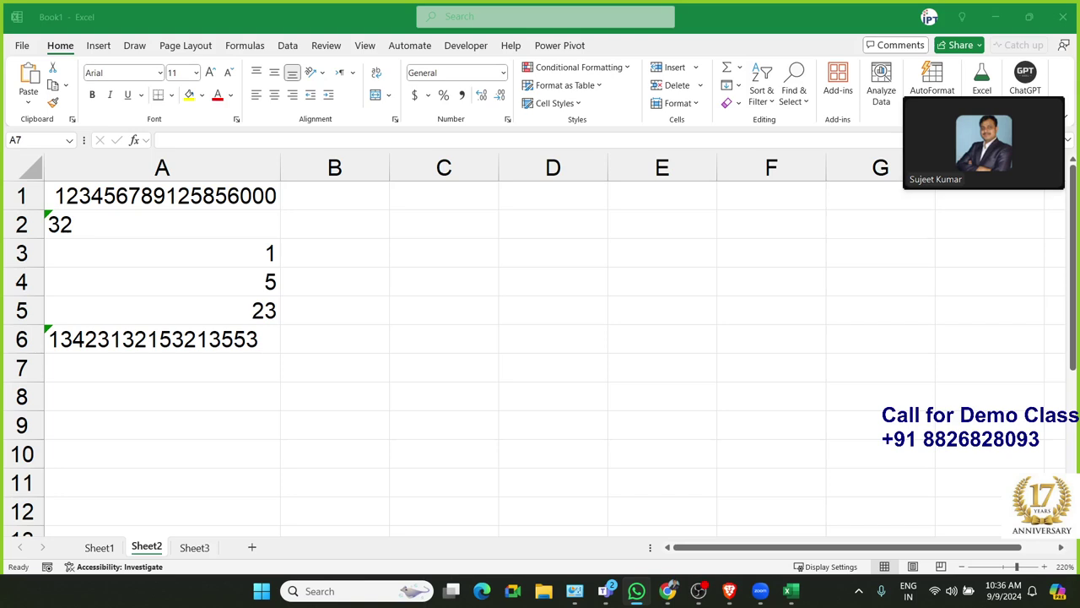
Add the heading Chq in cell C1
click(164, 388)
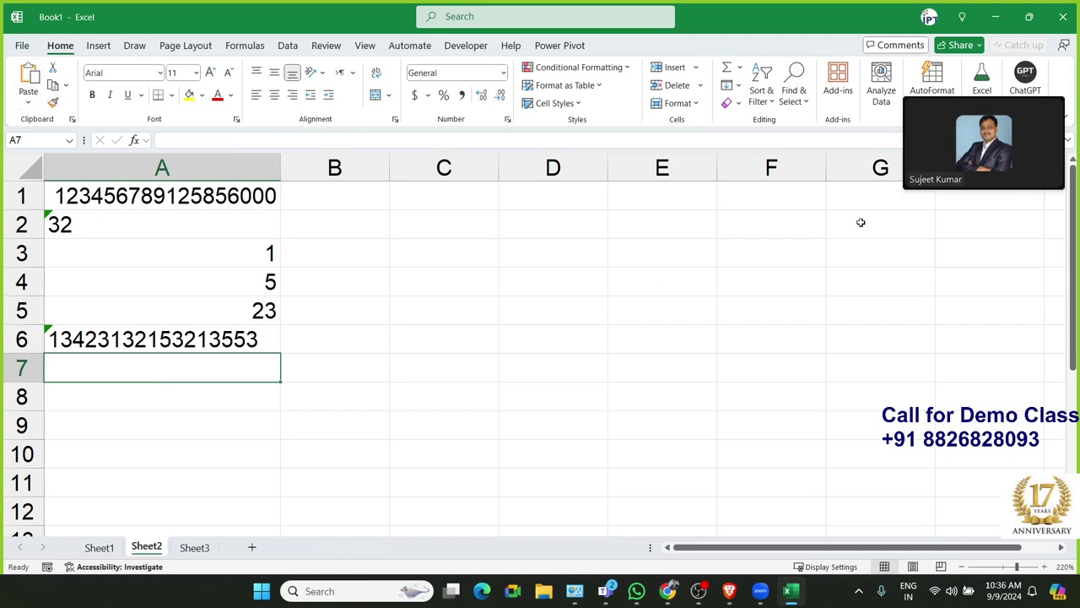
click(397, 255)
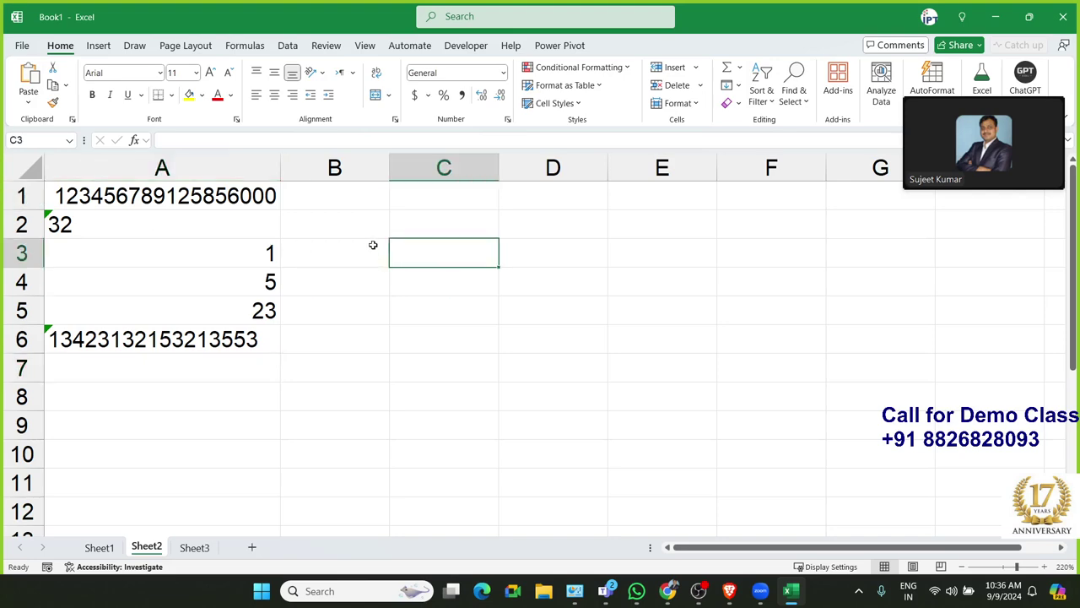
click(419, 205)
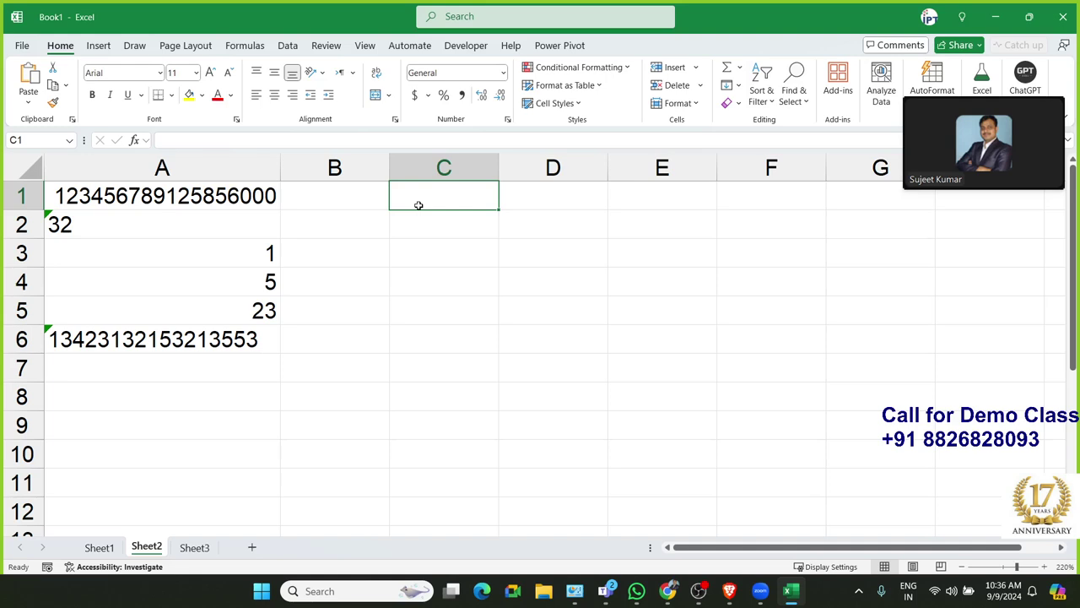
text(Chq)
key(Return)
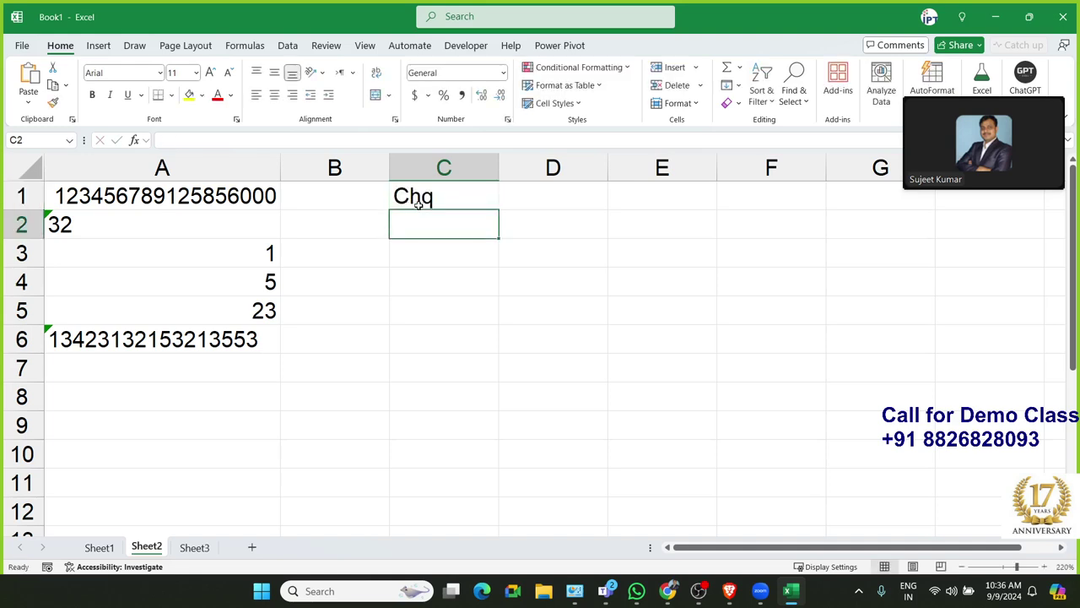
Enter cheque numbers 1452, 26533, 235652, 3652 and 3253 in C2:C6
text(1452)
key(Return)
text(265)
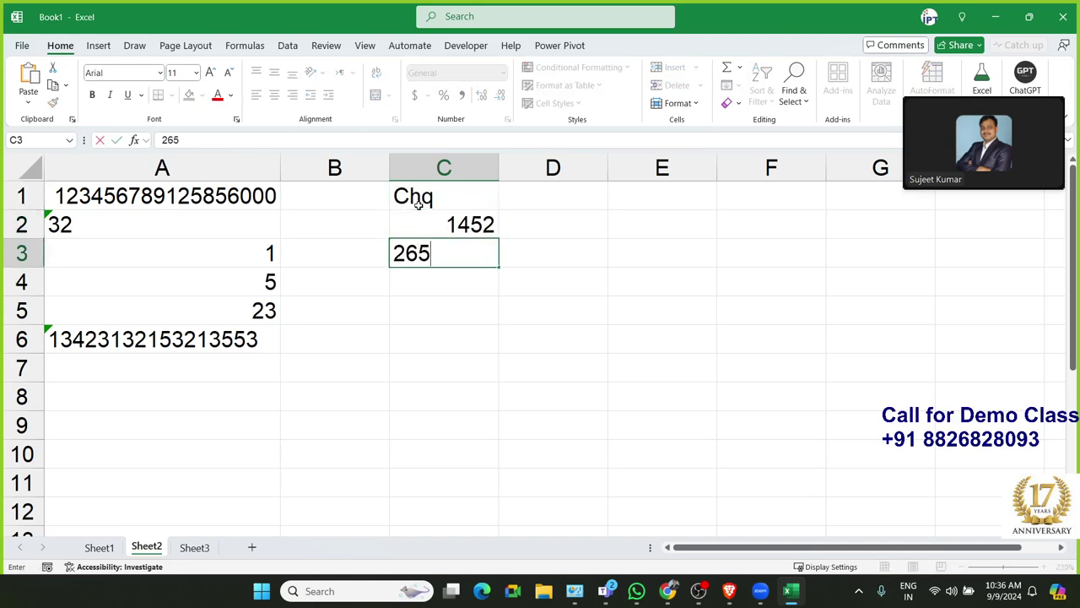
text(33)
key(Return)
text(23565)
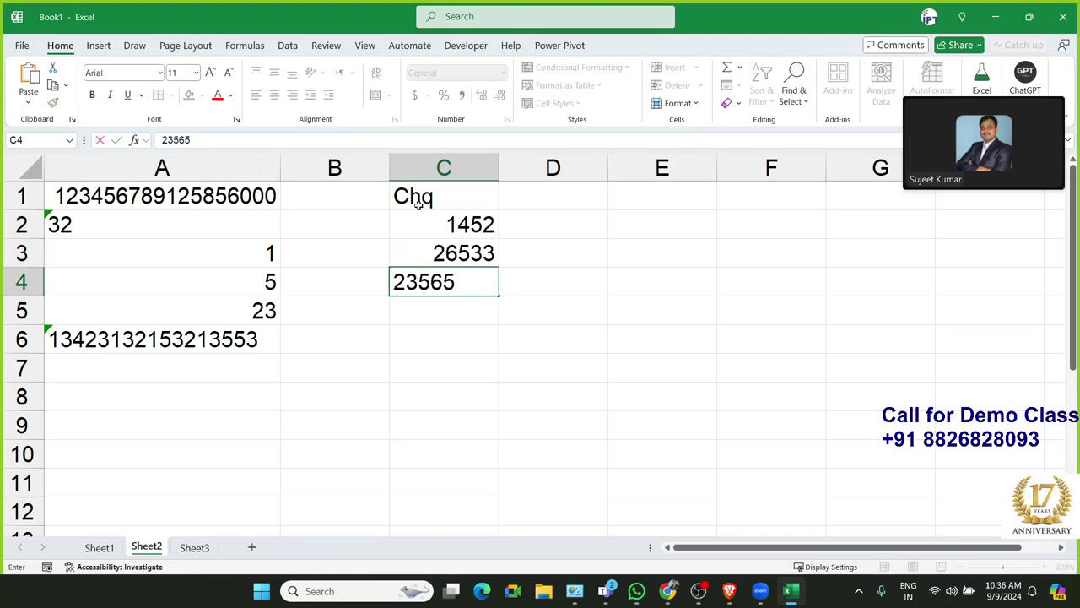
text(2)
key(Return)
text(3652)
key(Return)
text(3)
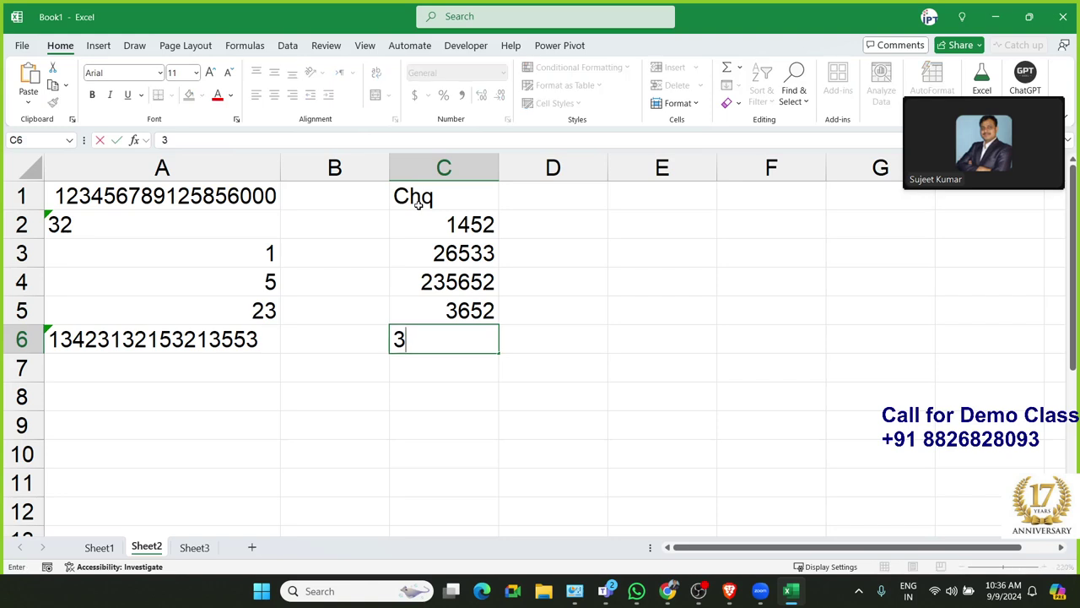
text(253)
key(Return)
key(Up)
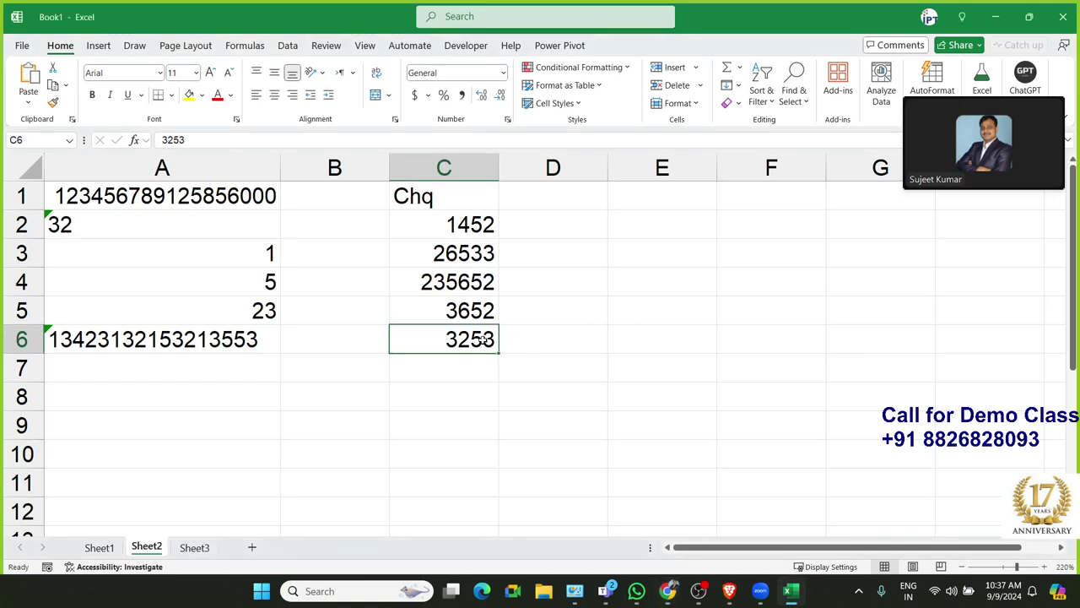
Give C2:C6 the custom format 000000 so cheques show as 001452 through 003253
drag(480, 338, 473, 225)
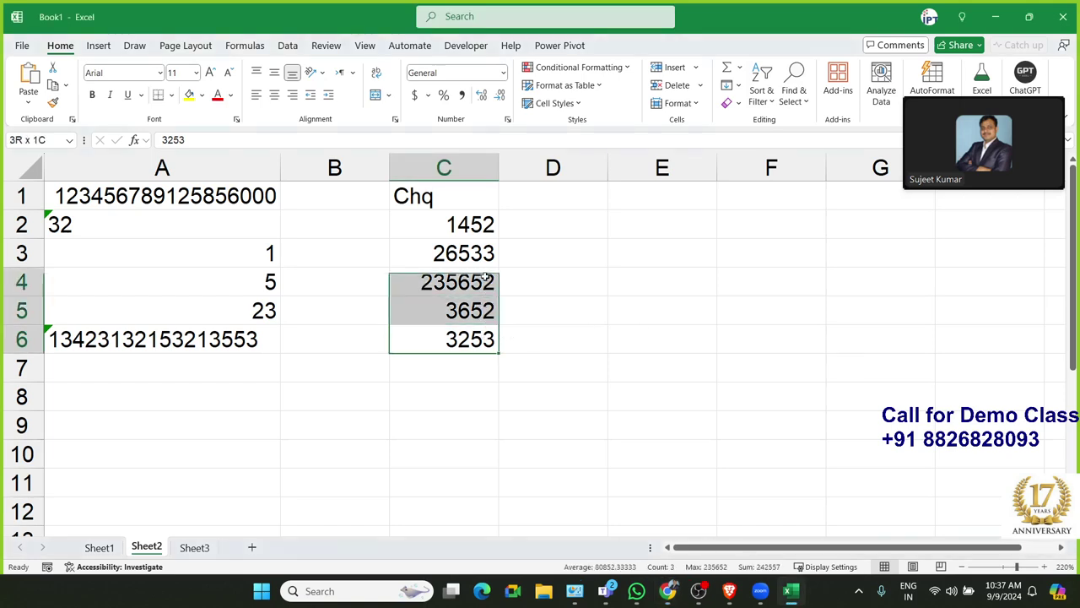
click(507, 119)
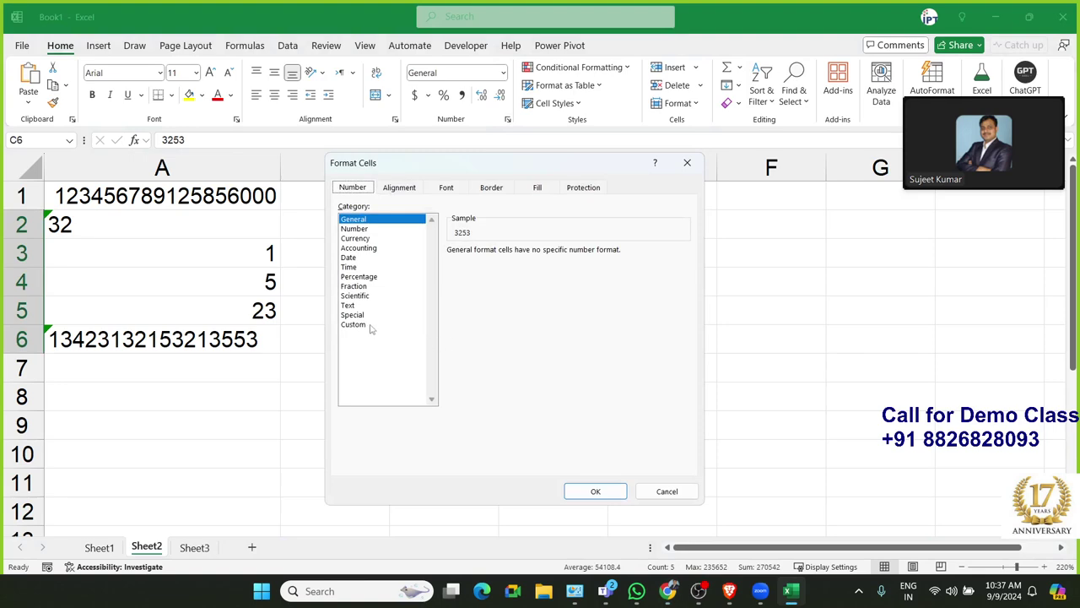
click(363, 324)
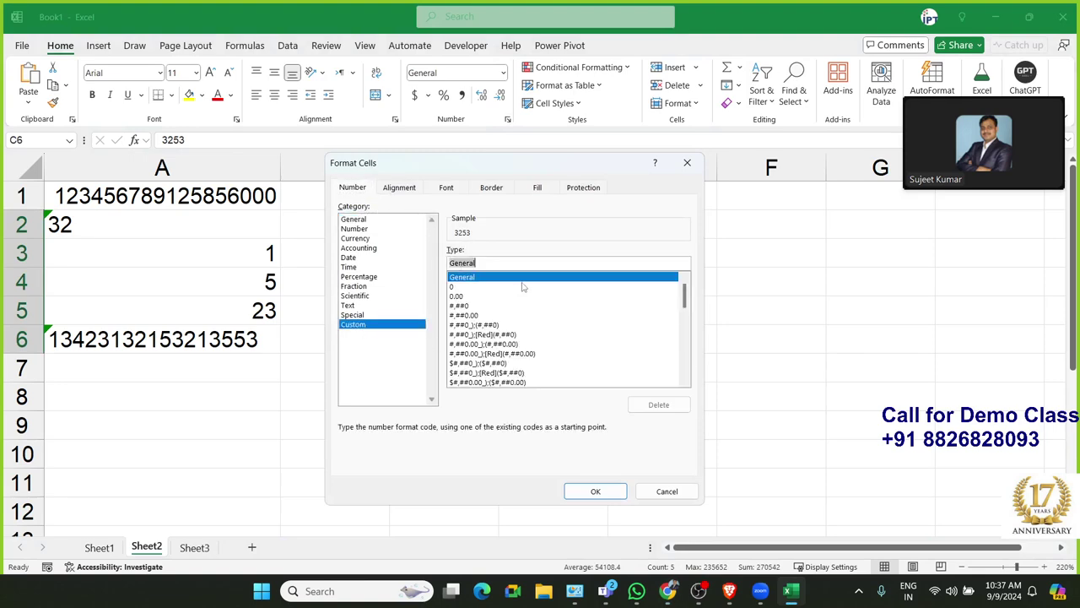
text(0000)
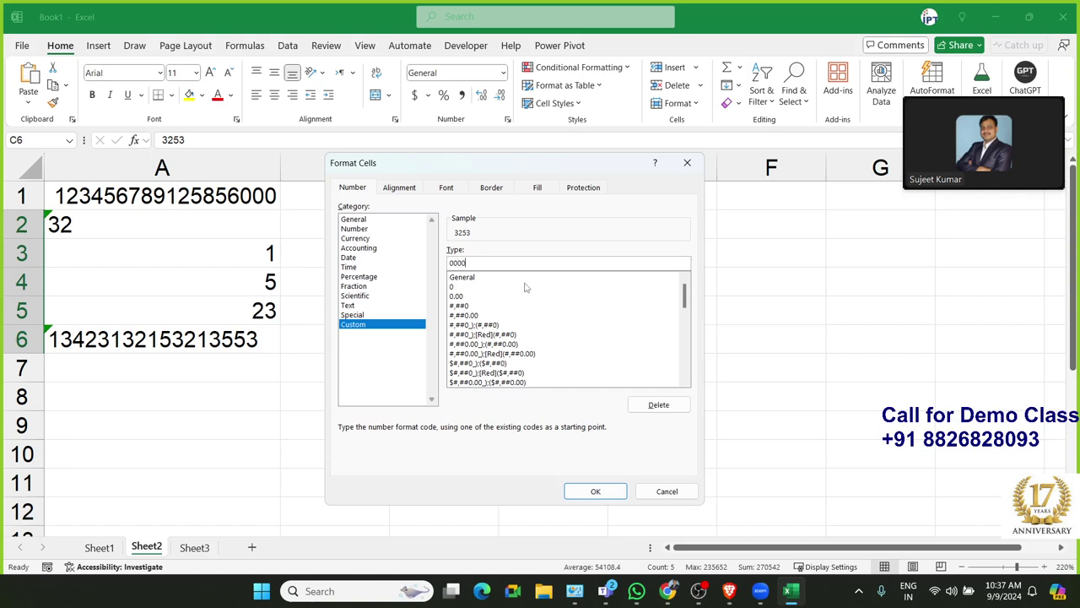
text(00)
click(595, 492)
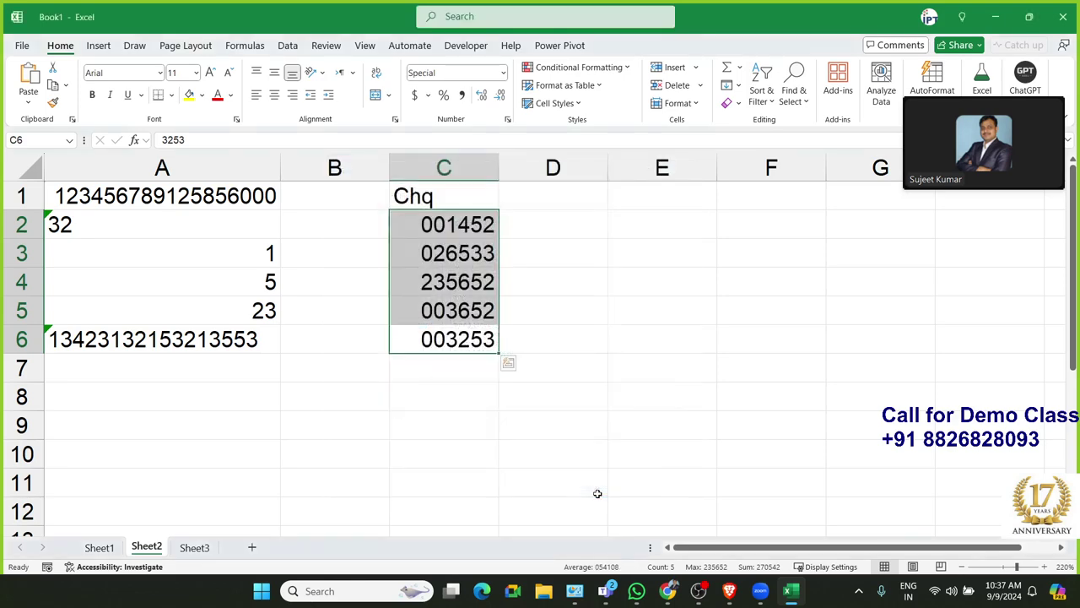
click(668, 590)
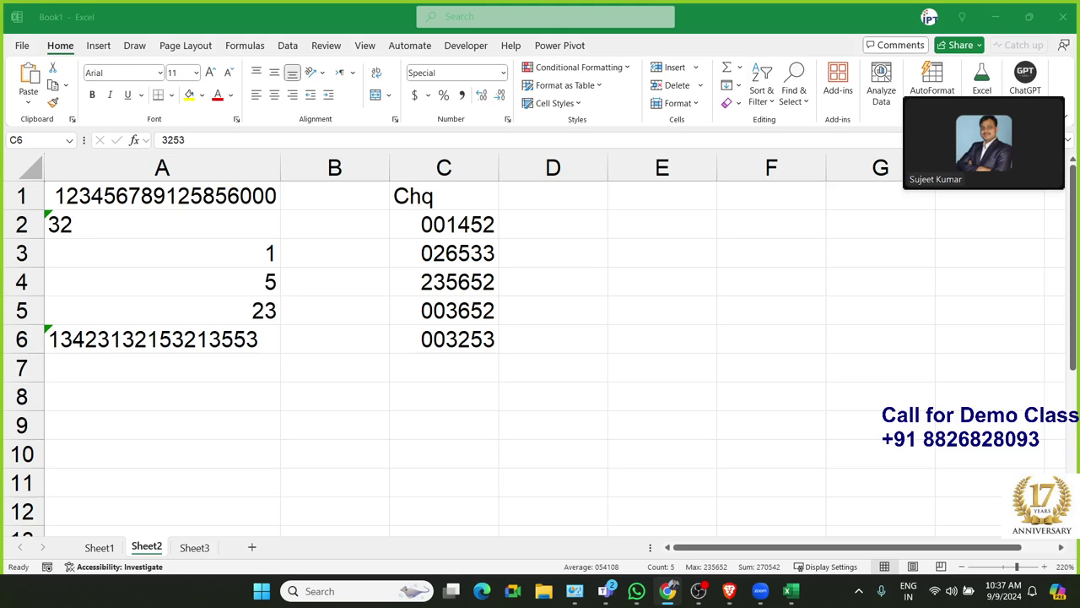
click(551, 306)
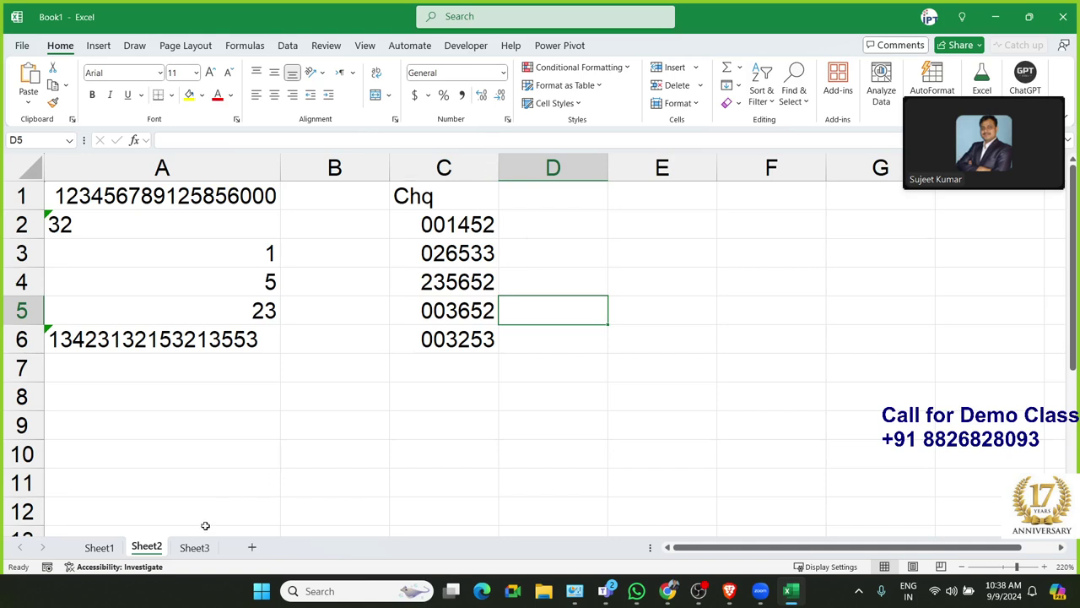
On Sheet3, trial-merge C1:H11 and then unmerge it
click(192, 550)
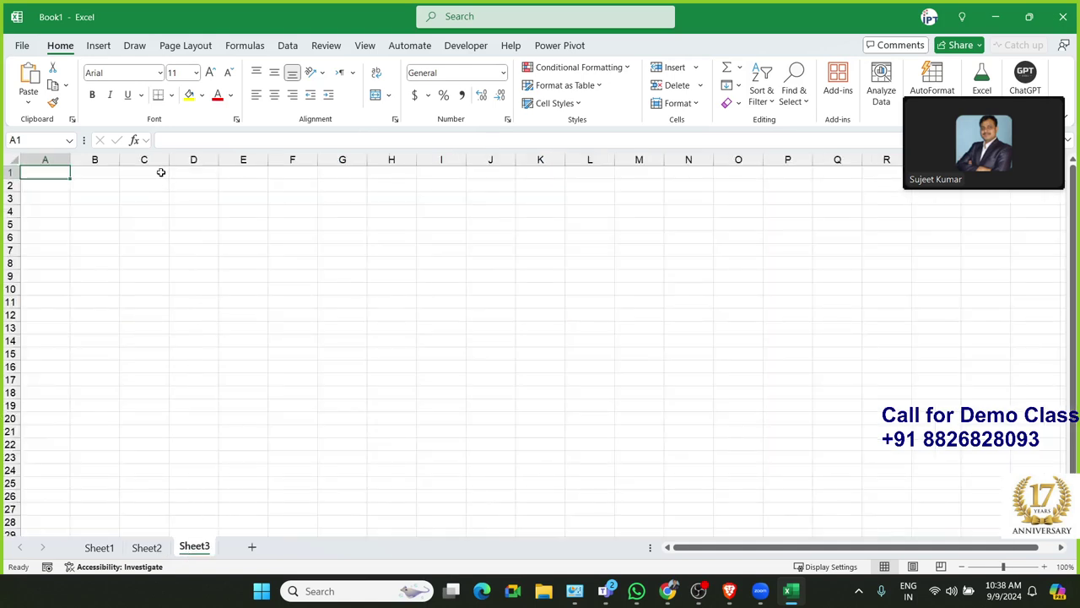
drag(161, 172, 412, 299)
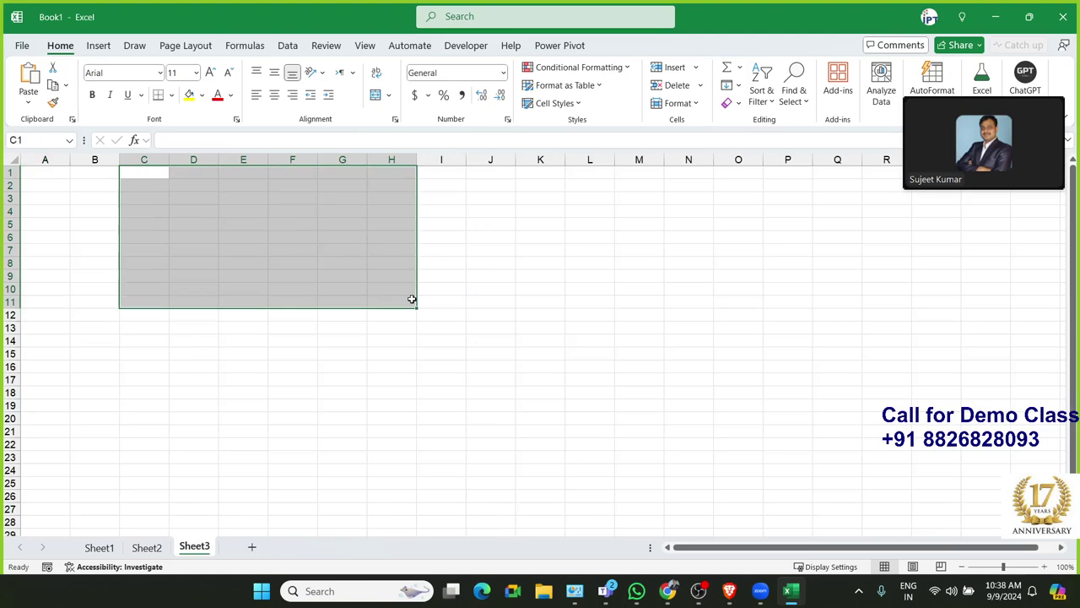
click(376, 94)
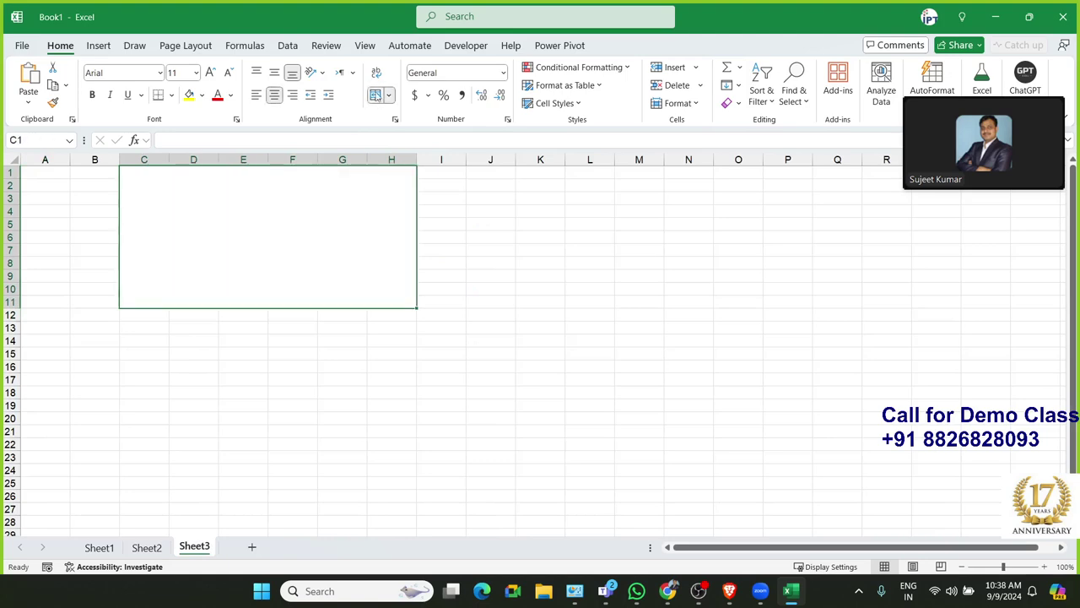
click(376, 95)
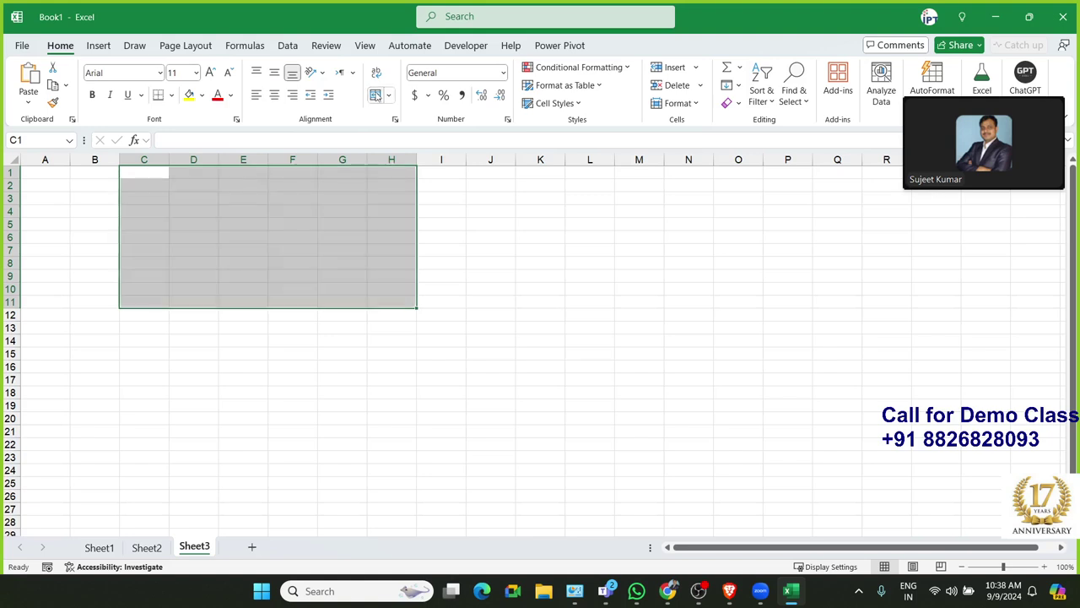
click(333, 184)
Apply Merge Across to E3:G17 and check the merged rows
click(243, 199)
drag(280, 205, 342, 380)
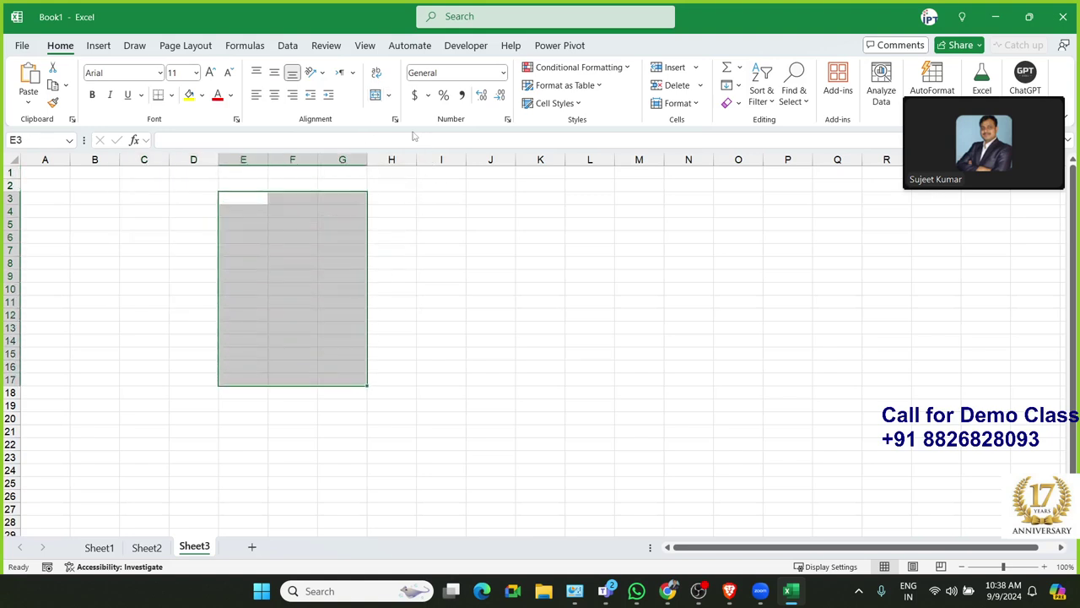
click(389, 95)
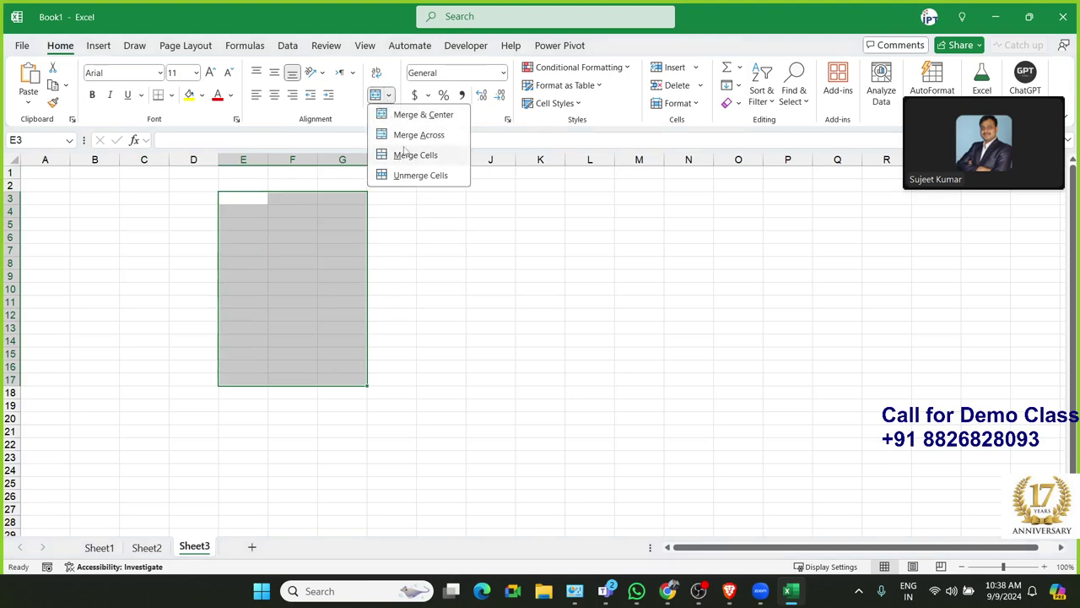
mouse_move(419, 135)
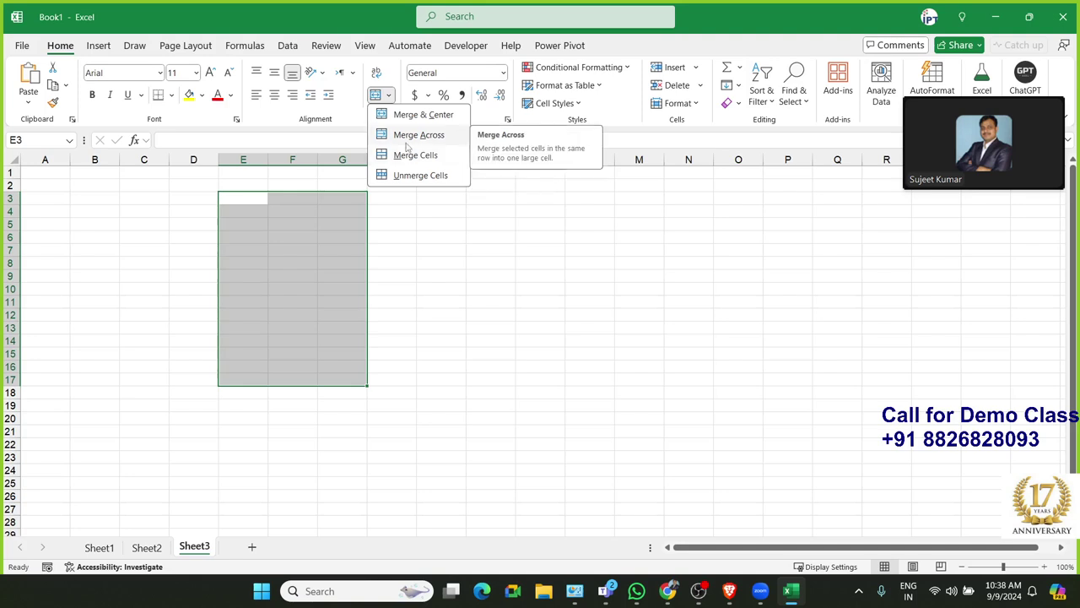
click(407, 142)
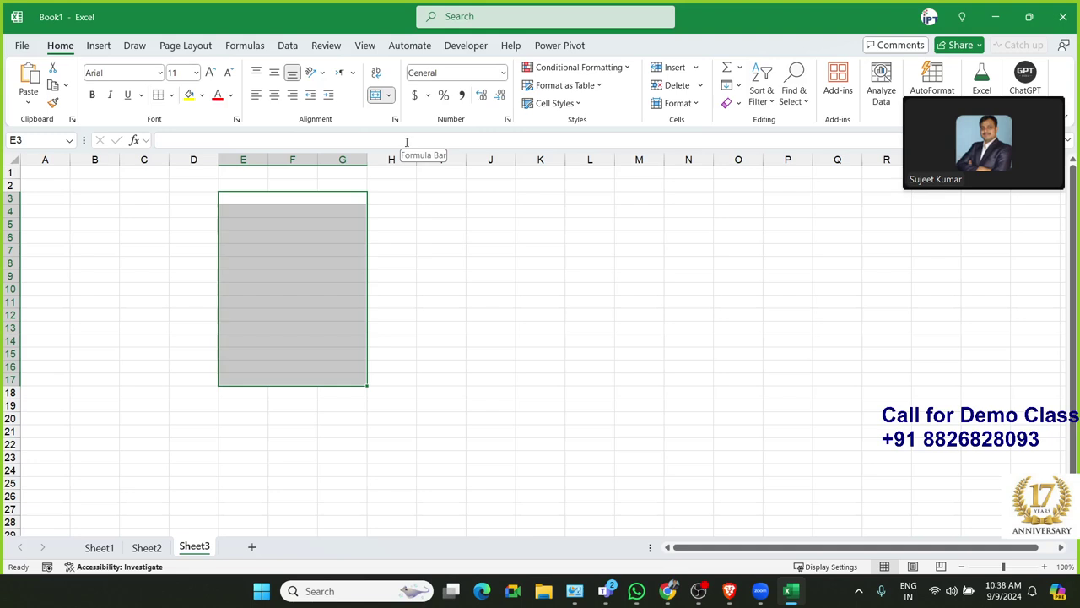
click(301, 270)
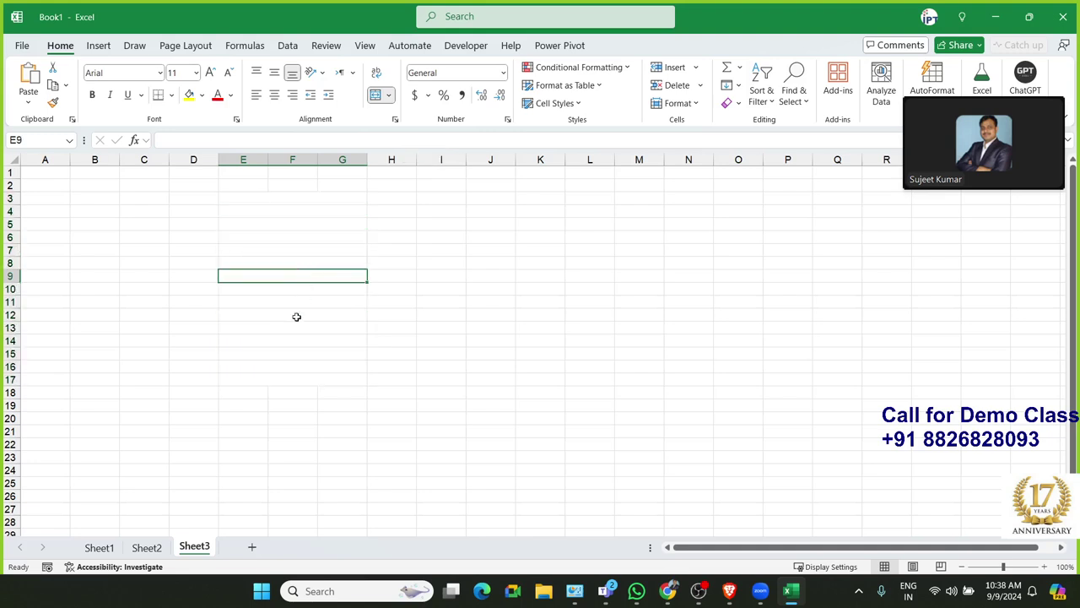
click(295, 315)
click(289, 341)
click(284, 368)
drag(284, 377, 314, 211)
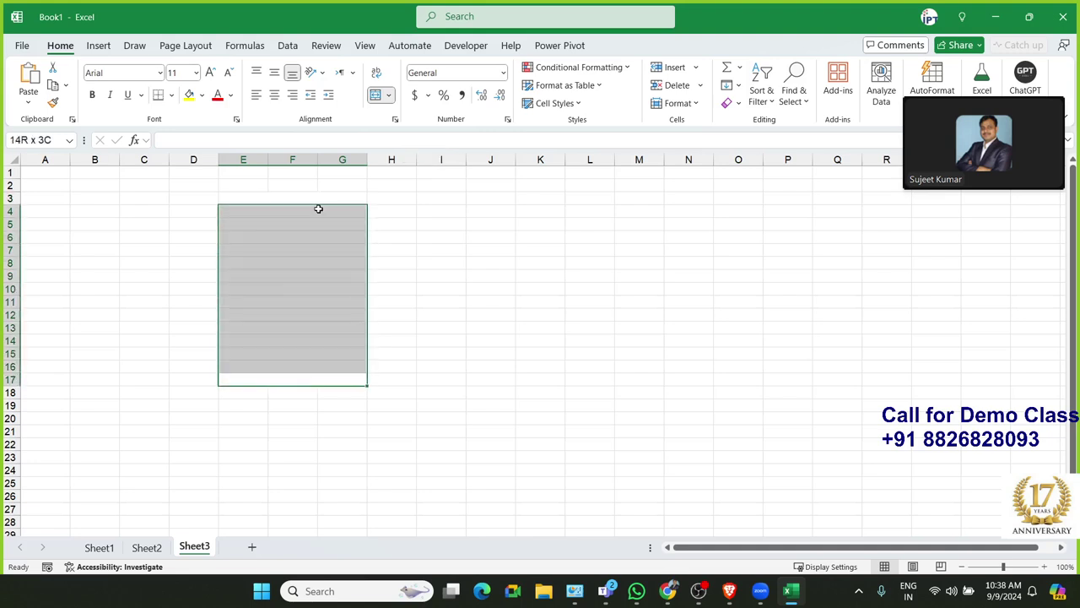
Merge & Center I4:M13 into one large empty cell
click(438, 257)
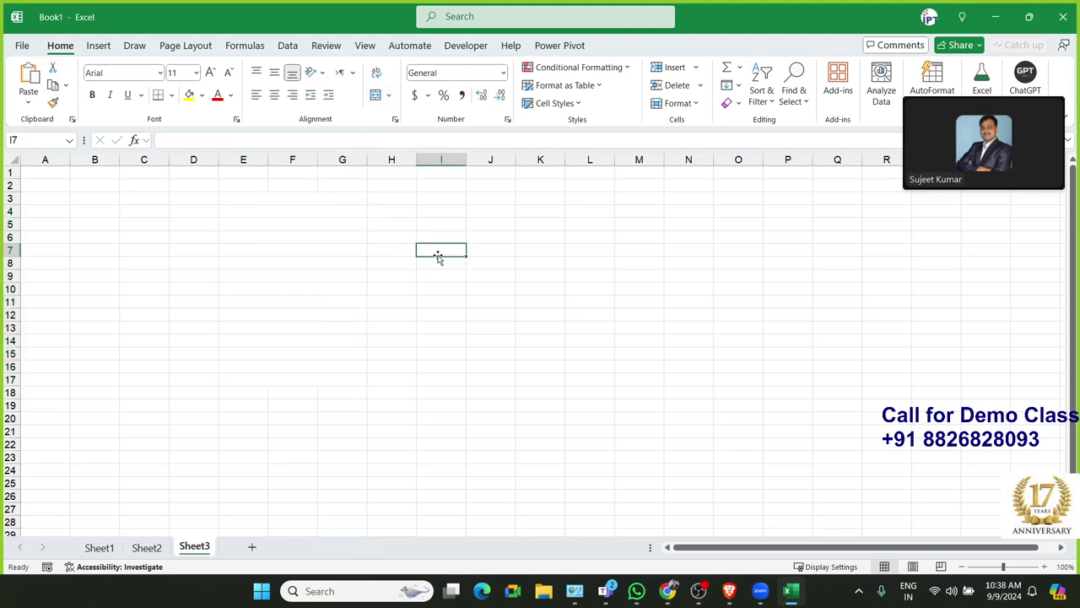
drag(462, 211, 650, 329)
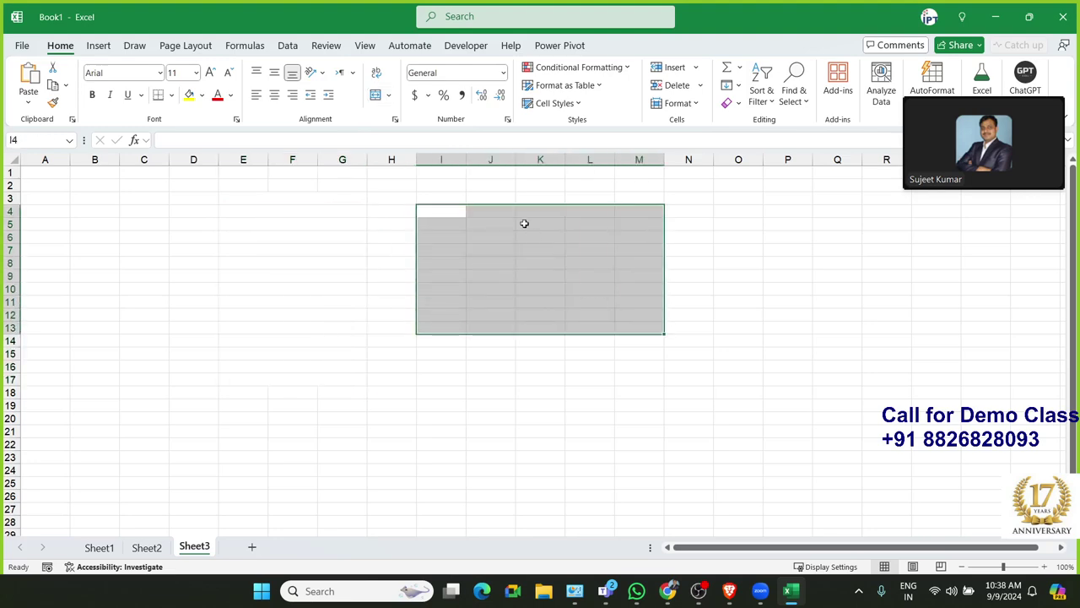
click(376, 95)
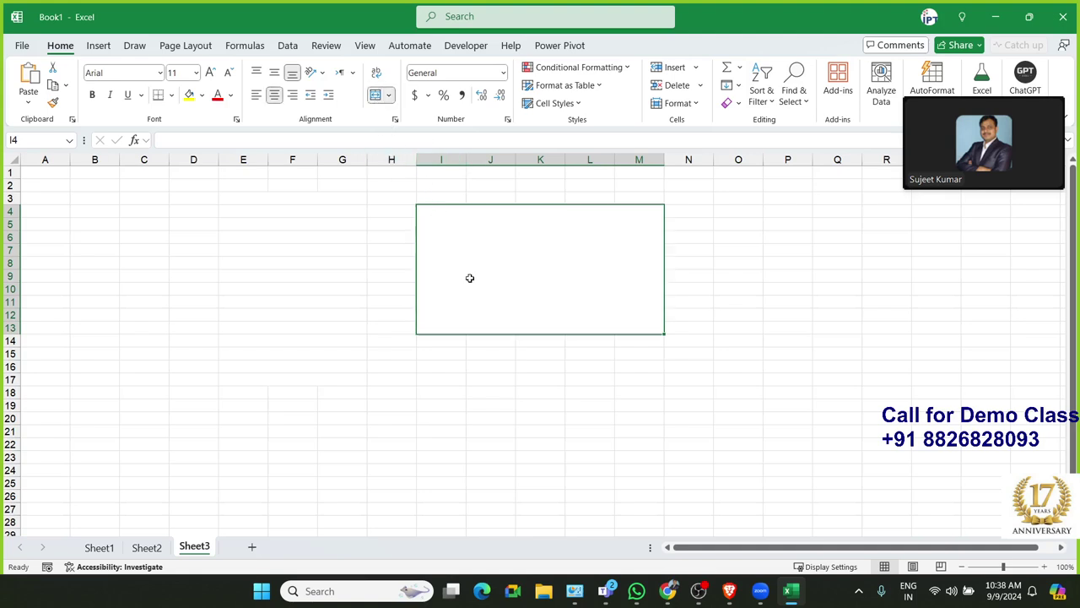
click(486, 350)
click(498, 319)
text(oo)
key(Escape)
key(alt+Tab)
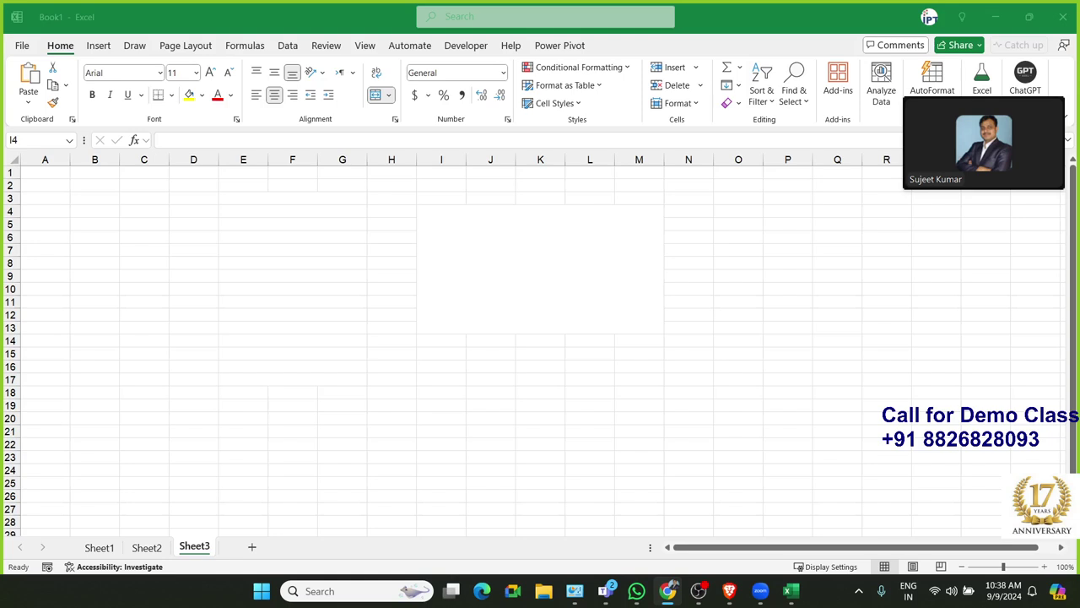
Paste the 'Turn your data into visuals…' sentence into merged cell I4, past the paste warnings
key(ctrl+v)
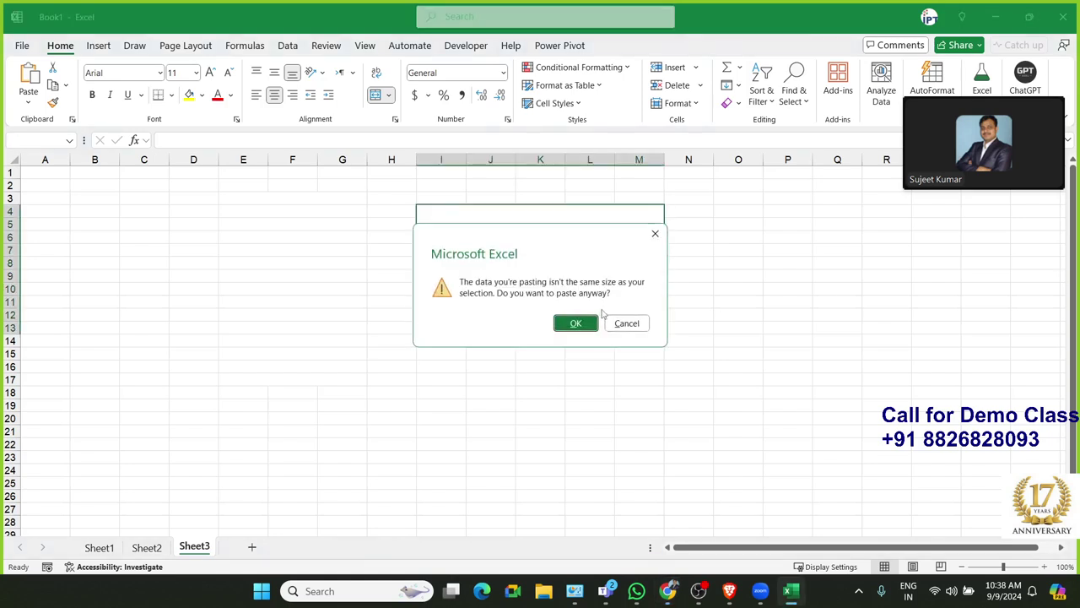
click(582, 323)
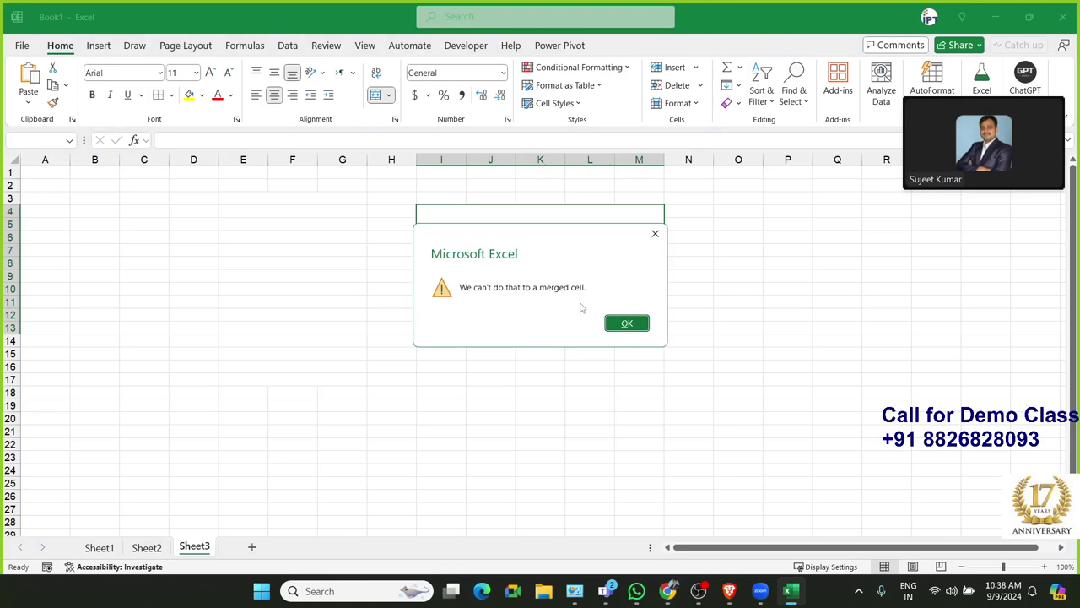
click(622, 323)
key(BackSpace)
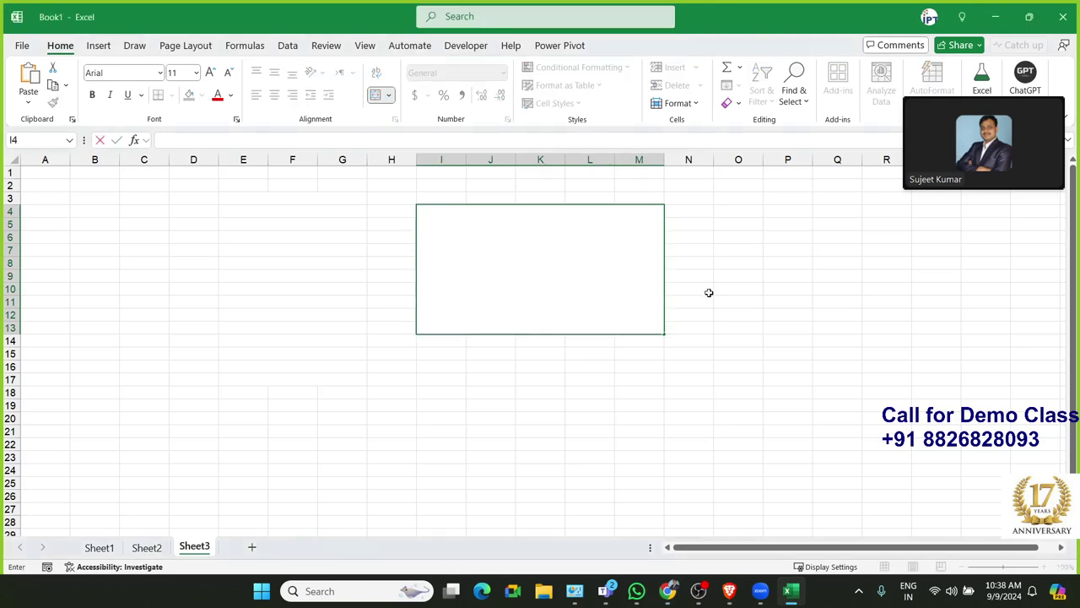
text(Turn your data into visuals with advanced data-analysis tools, AI capabilities, and a user-friendly report-creation tool.)
click(687, 351)
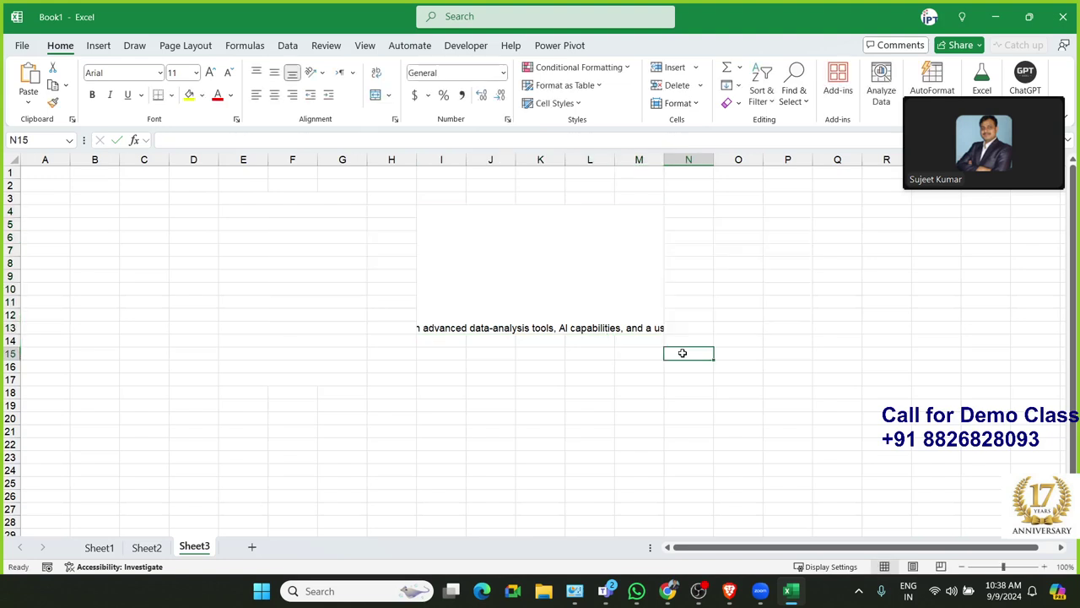
click(631, 309)
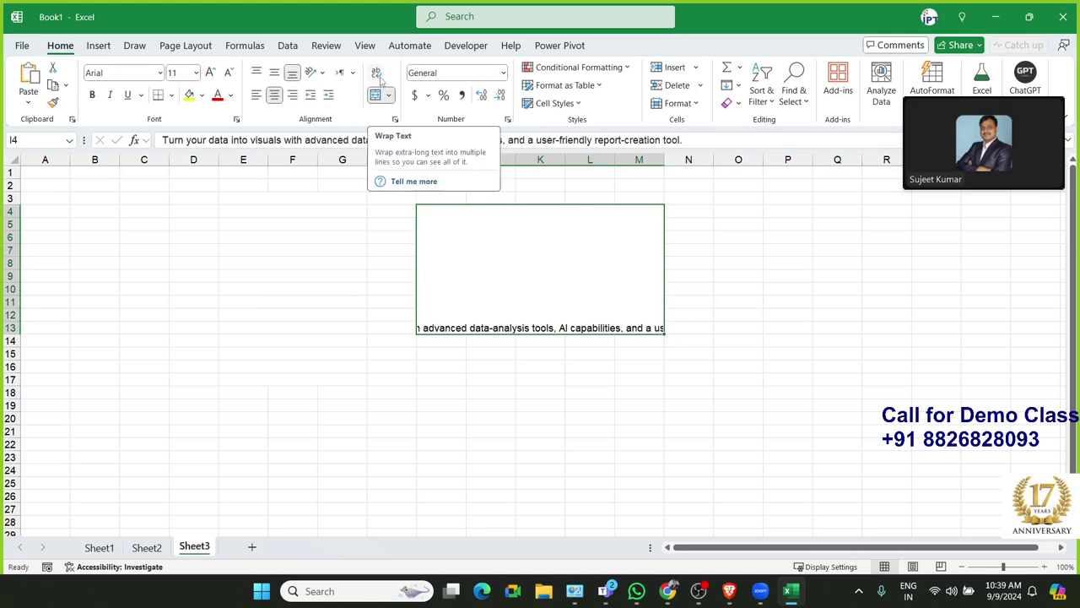
Wrap the block's text, left-align it and centre it vertically
click(377, 74)
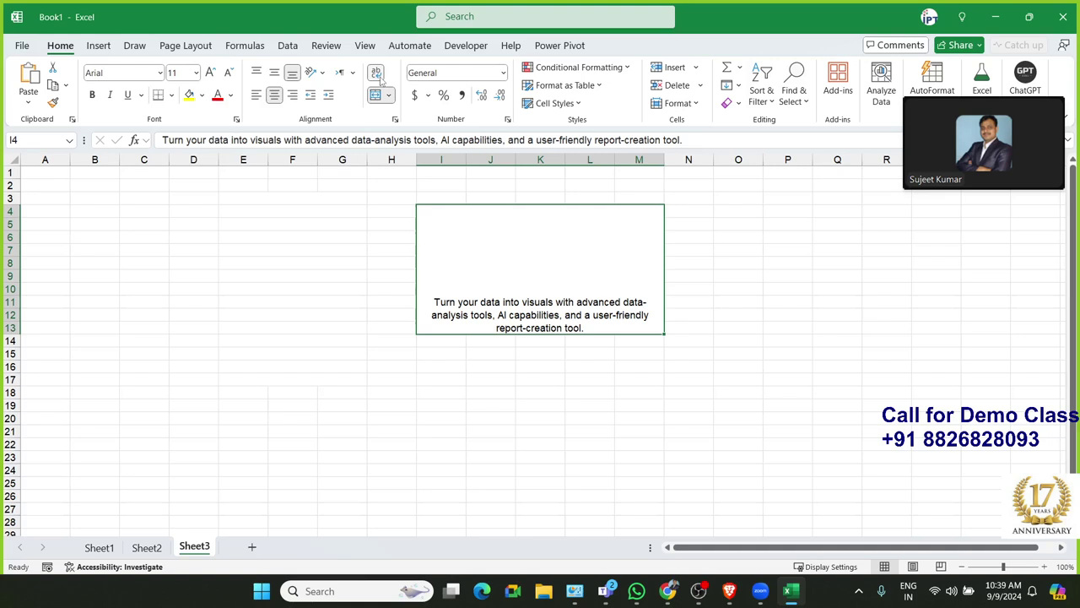
click(291, 96)
click(276, 97)
click(258, 97)
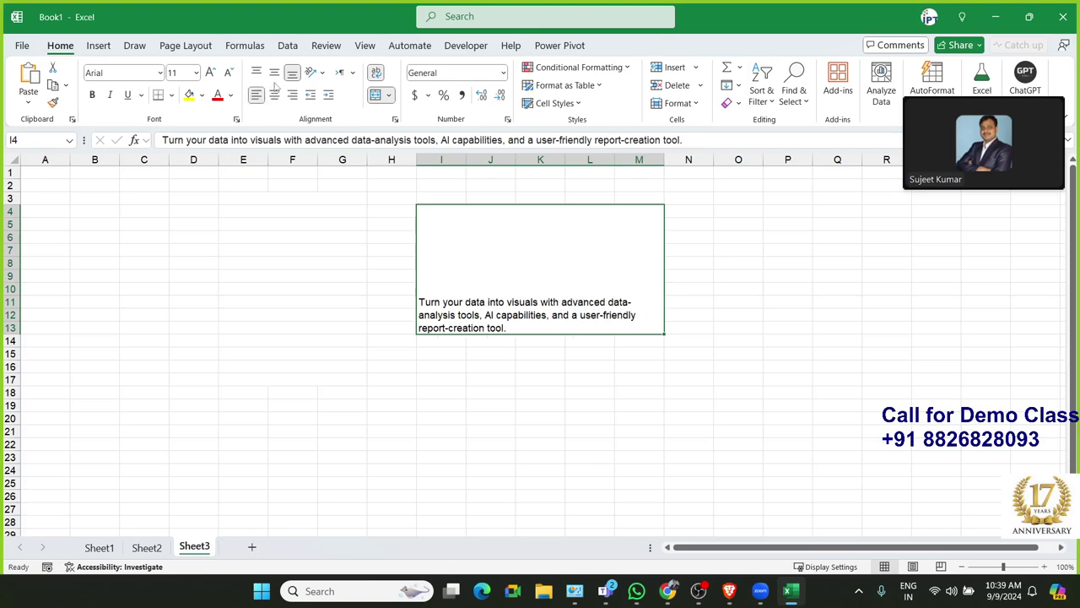
click(274, 72)
click(257, 73)
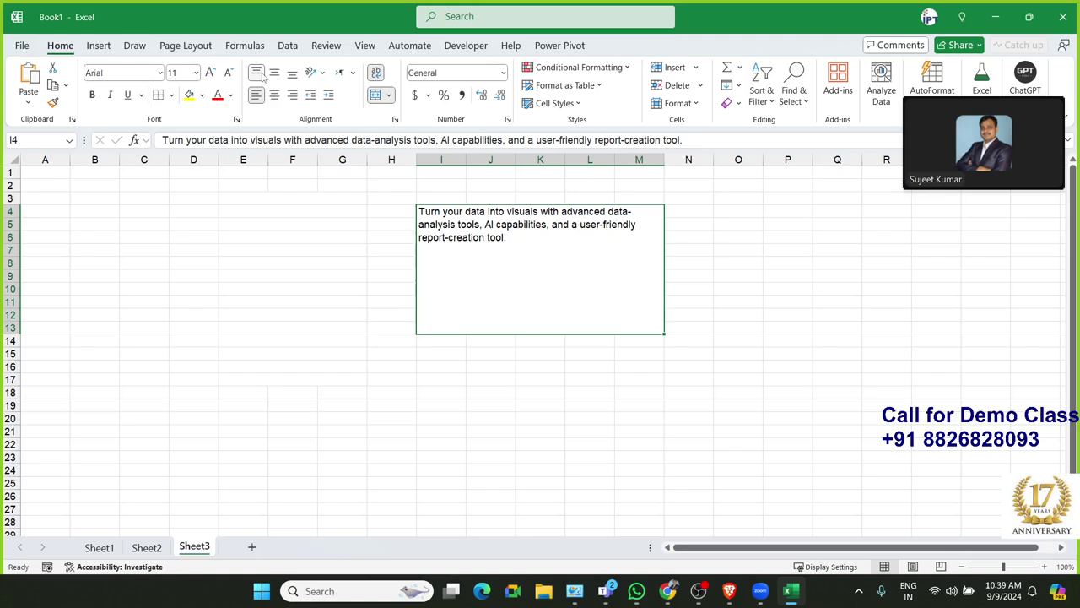
click(274, 73)
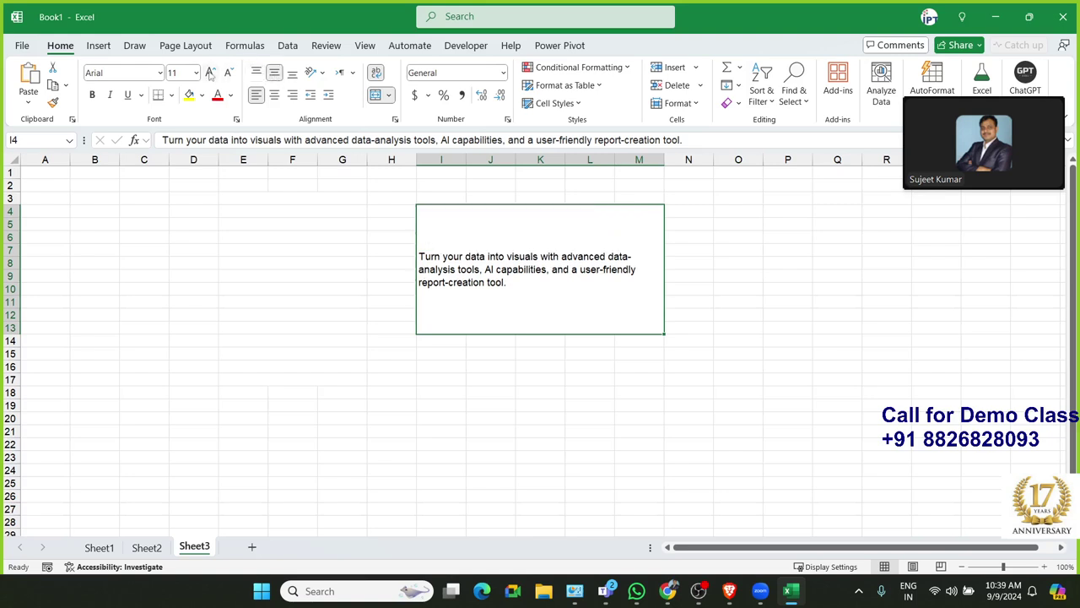
Enlarge the text to 16 pt and set its colour to black after trying grey
click(210, 72)
click(210, 72)
click(210, 72)
click(230, 95)
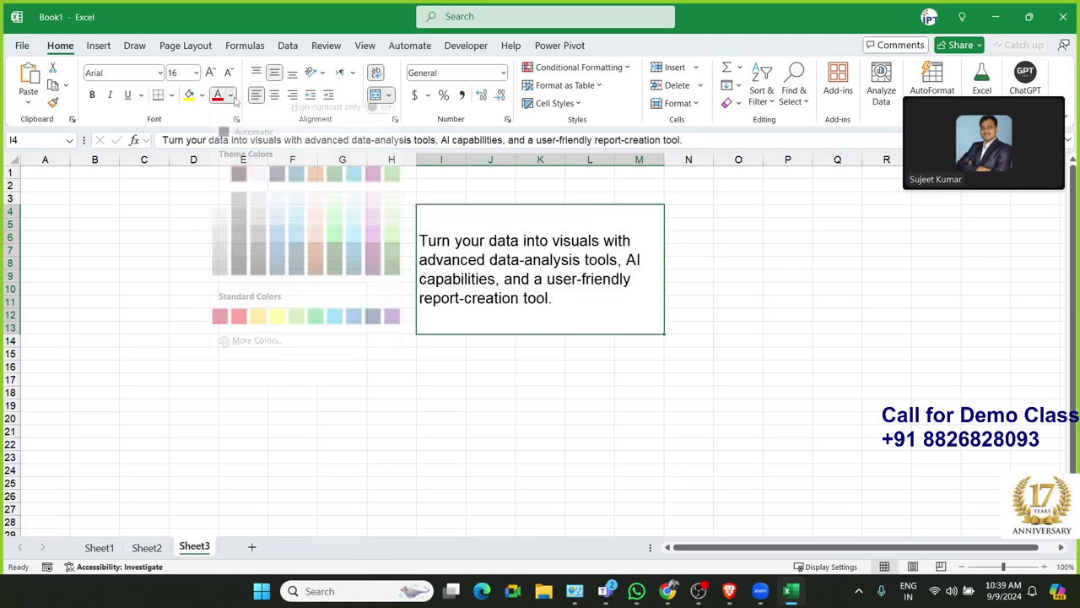
click(240, 221)
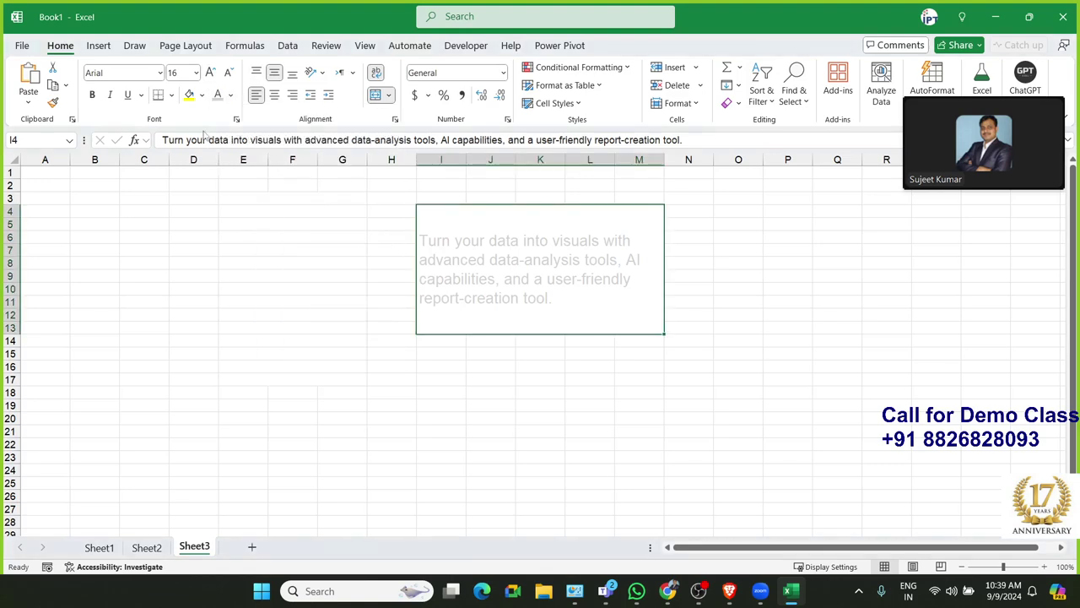
click(230, 95)
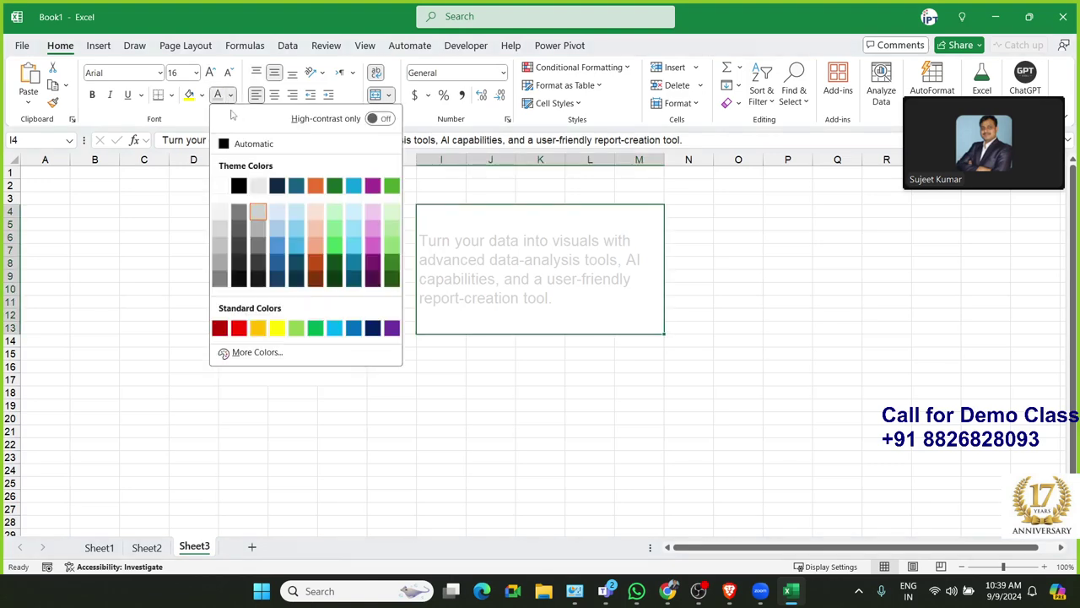
click(238, 185)
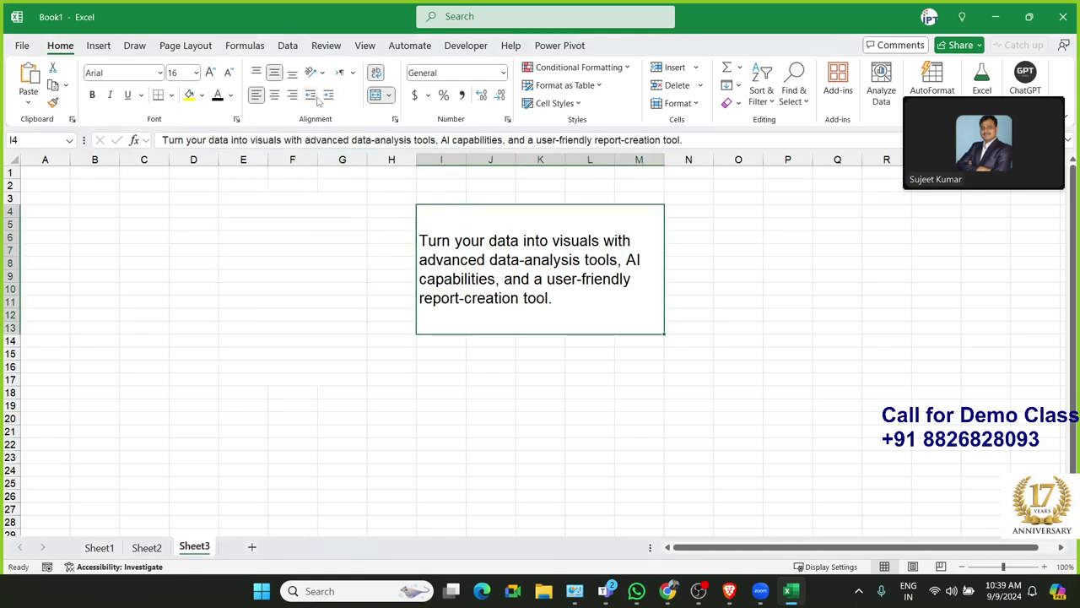
click(281, 194)
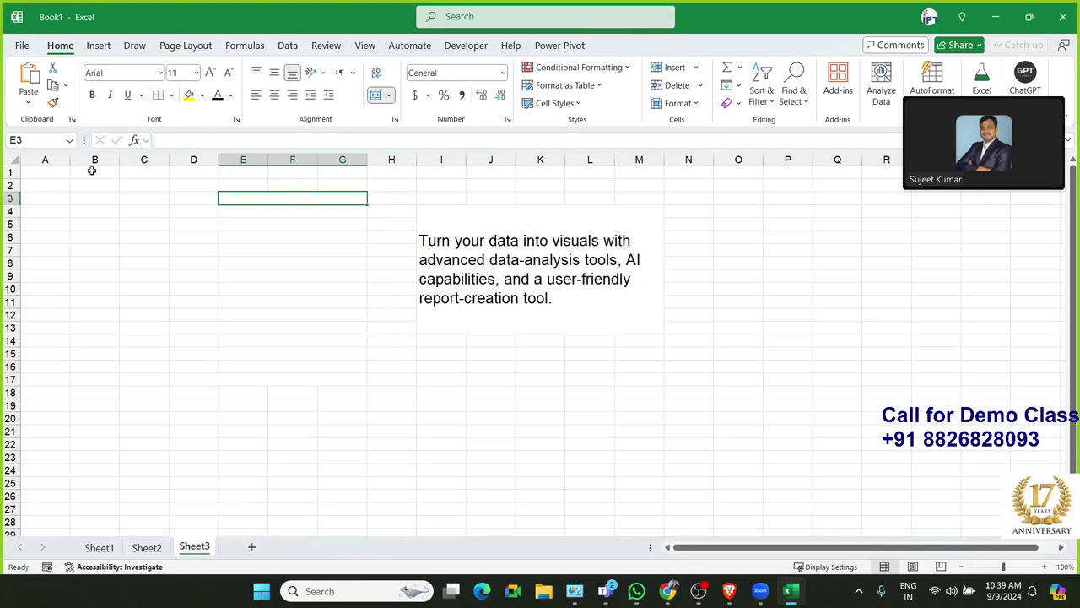
Enter a person's full name in cell A1
click(60, 174)
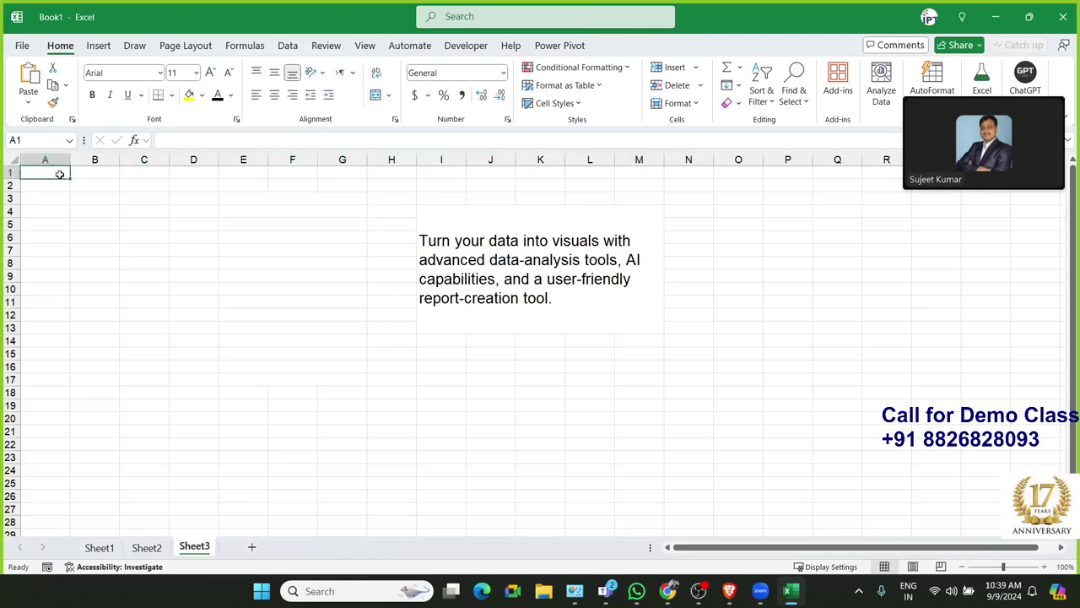
text(1)
key(BackSpace)
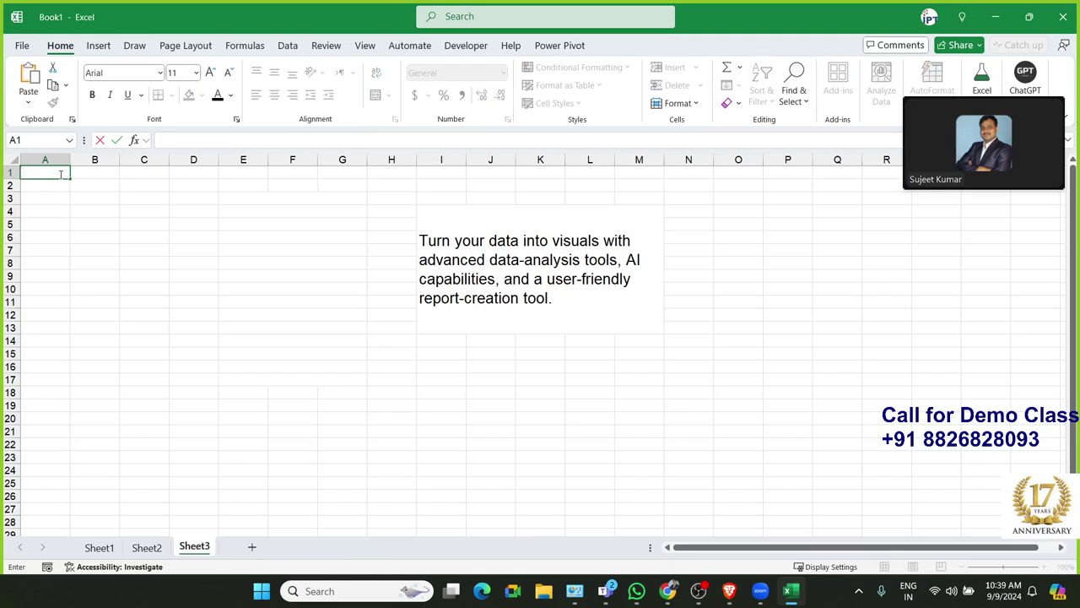
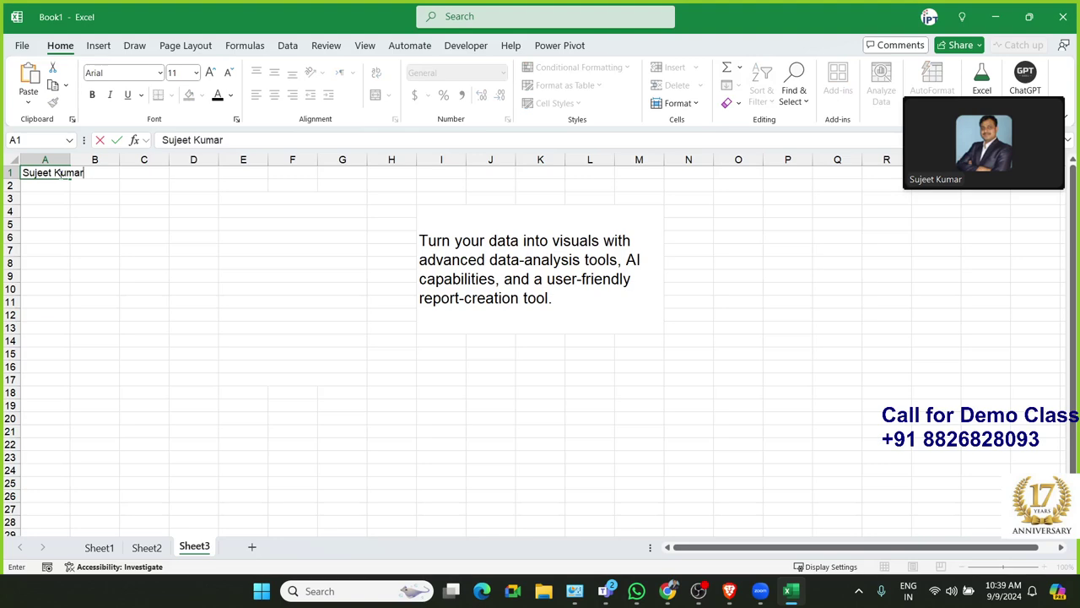
click(72, 208)
Increase the indent of the name in A1 ten times to push it right
click(63, 175)
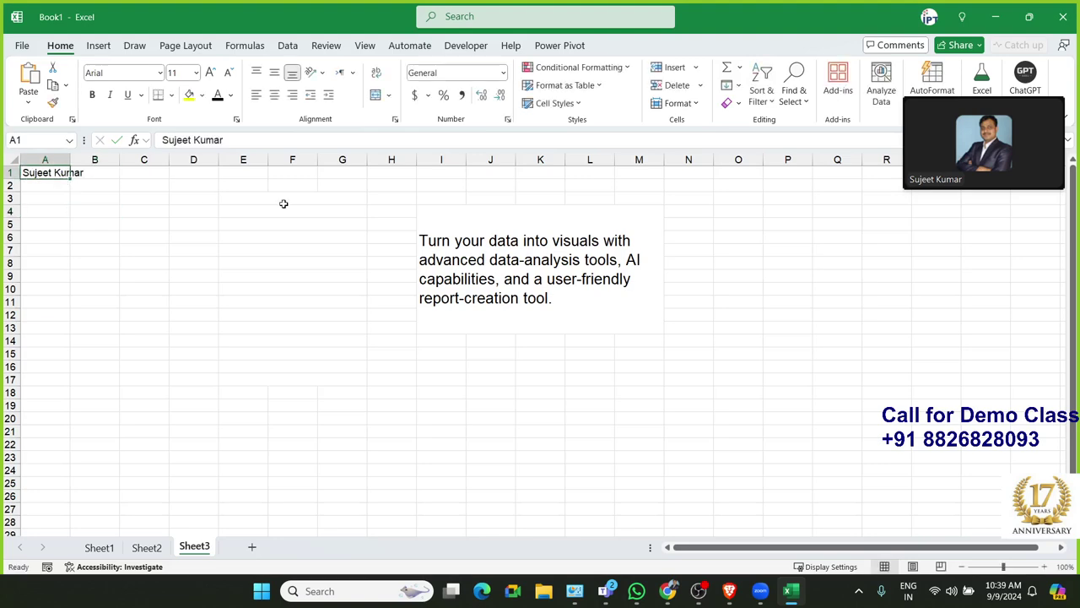
click(370, 178)
click(48, 173)
click(330, 95)
click(329, 96)
click(329, 95)
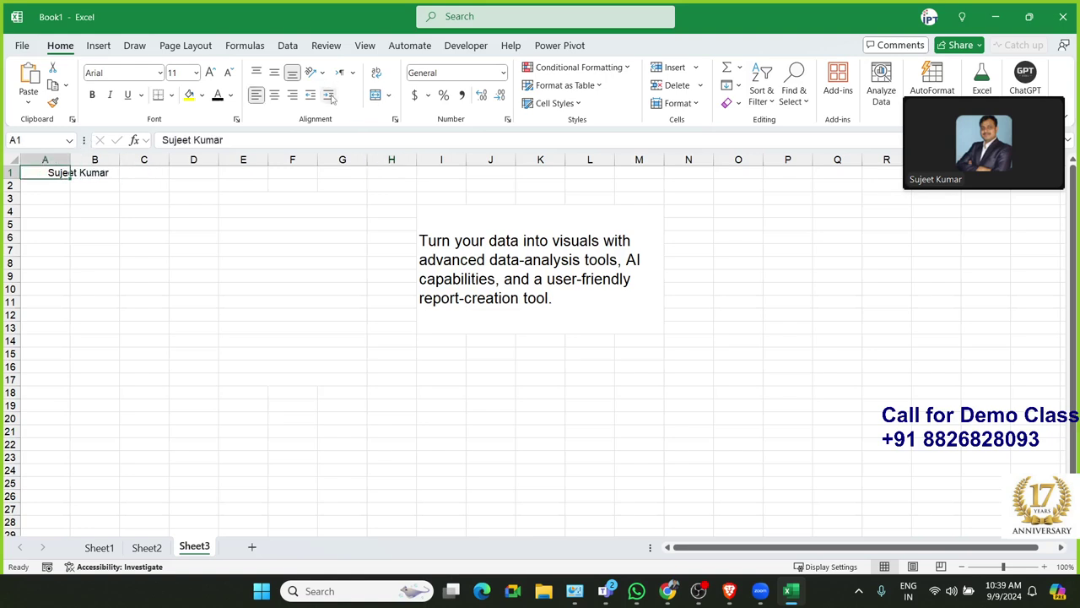
click(329, 95)
click(329, 95)
click(329, 95)
click(329, 96)
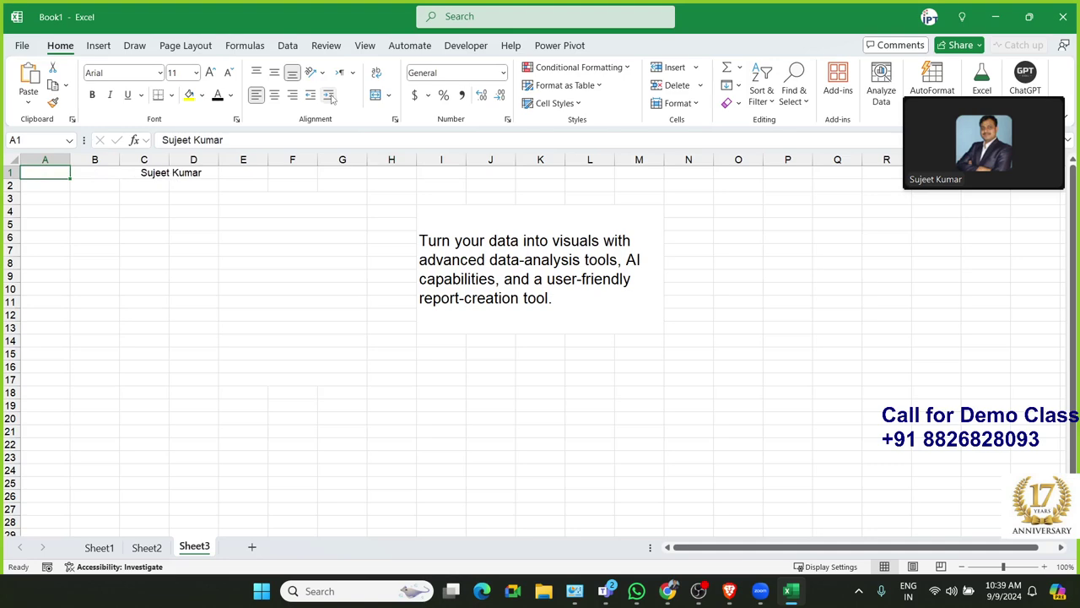
click(329, 95)
click(330, 95)
click(329, 96)
click(329, 95)
click(329, 95)
click(329, 96)
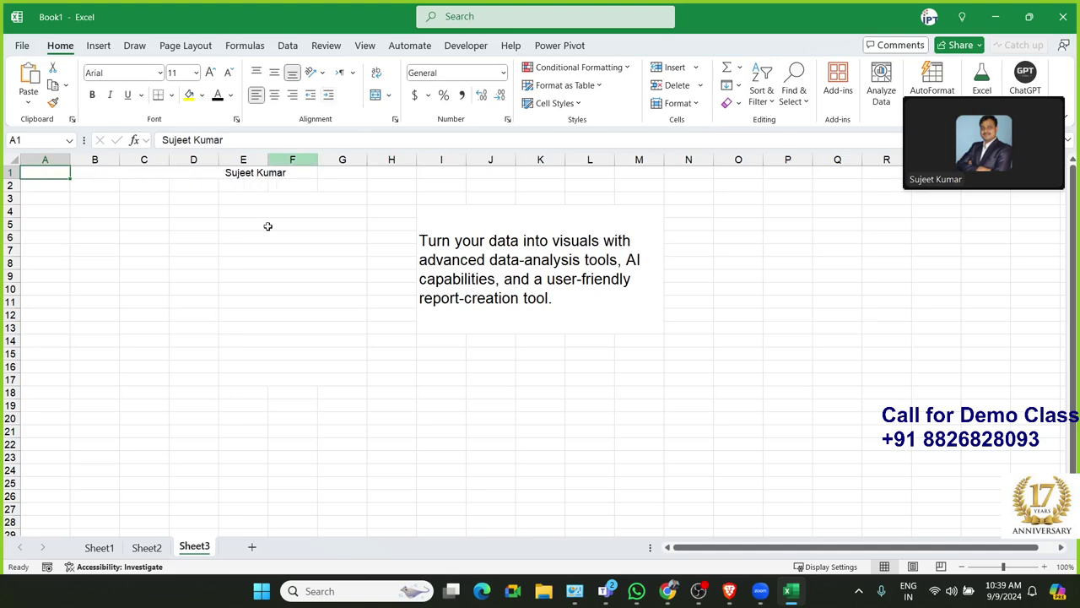
Enter 5000 in D11 and format it as ₹ rupee Accounting
click(183, 297)
text(5000)
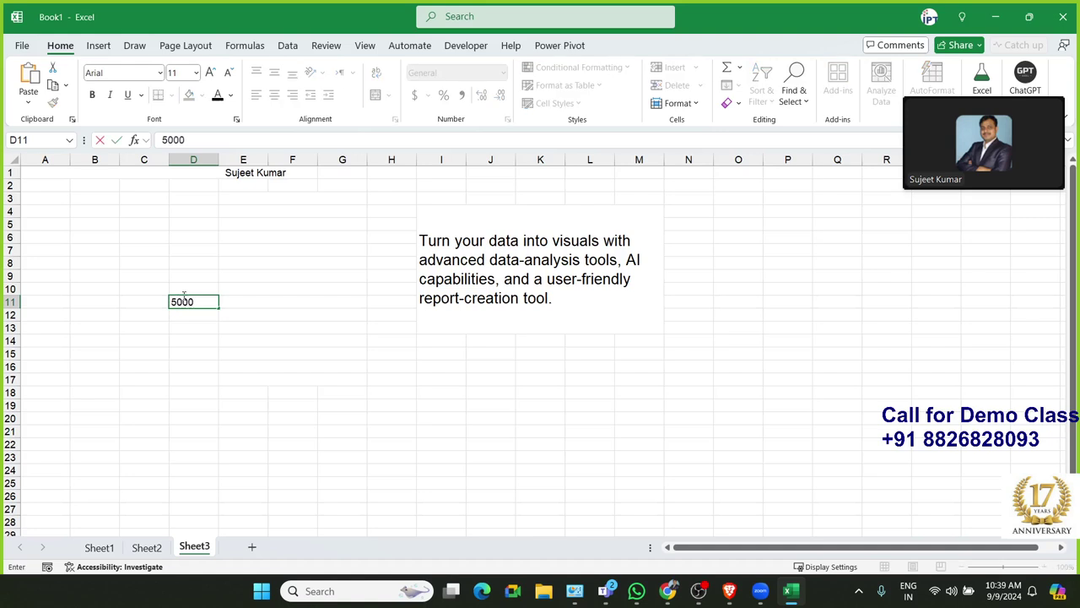
key(Return)
click(183, 297)
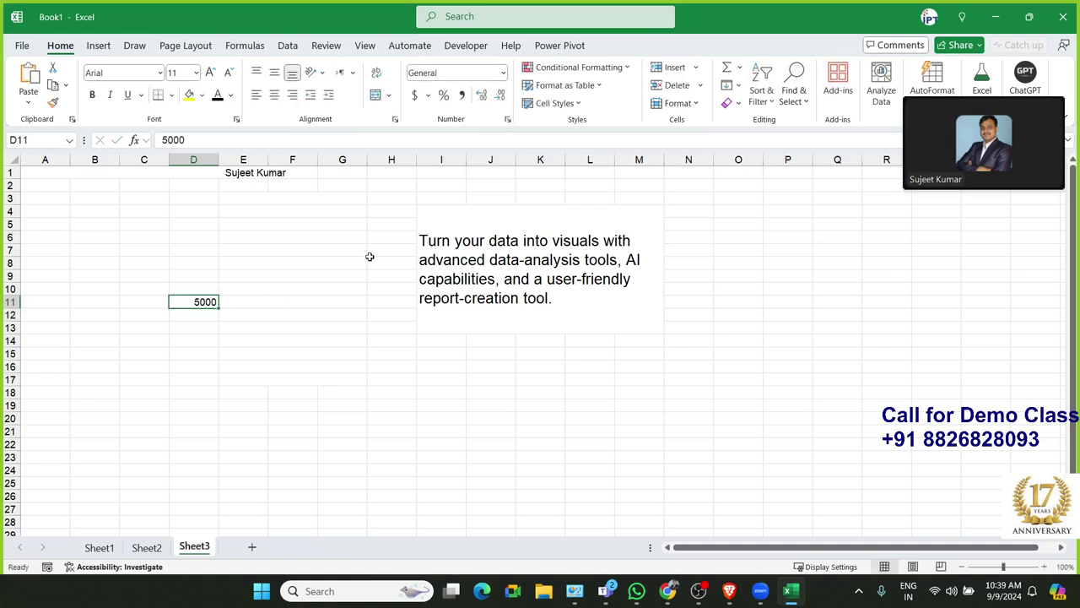
click(427, 95)
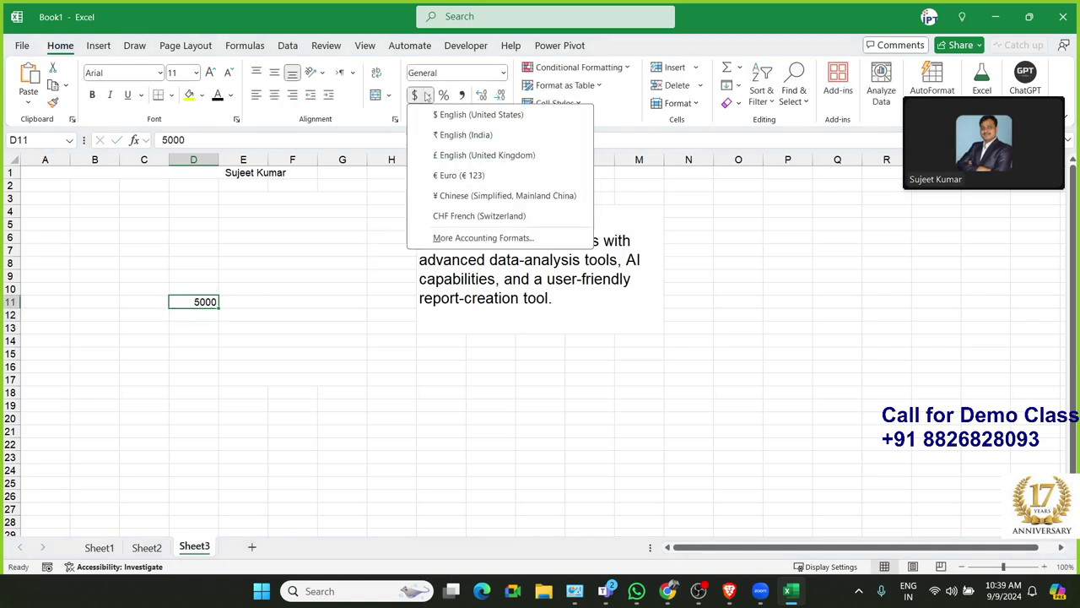
click(463, 135)
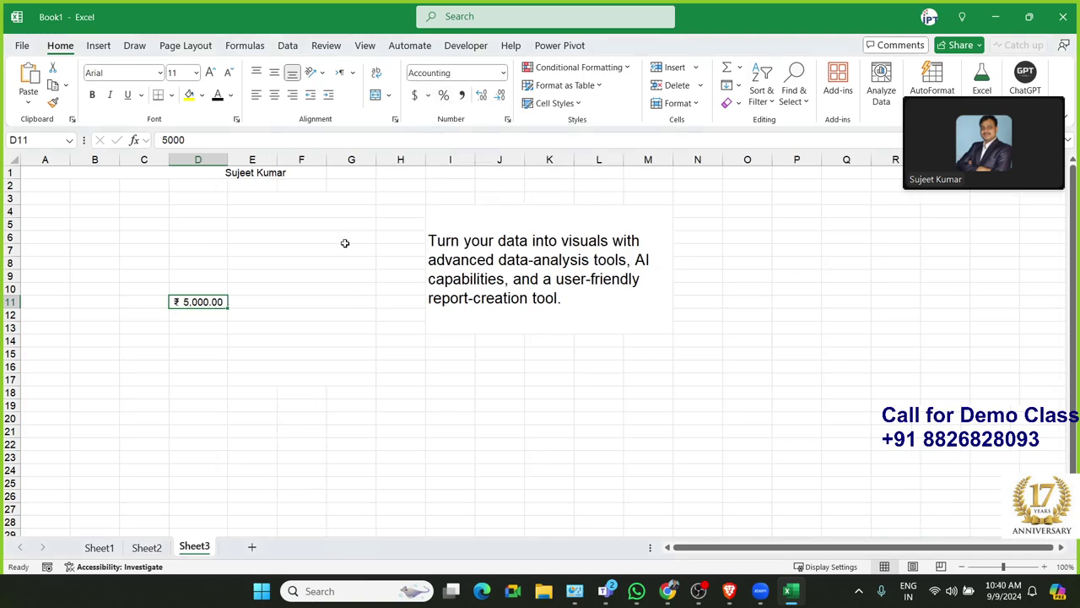
Enter 0.62 in E9 and display it as 62% with Percent Style
click(309, 280)
text(23)
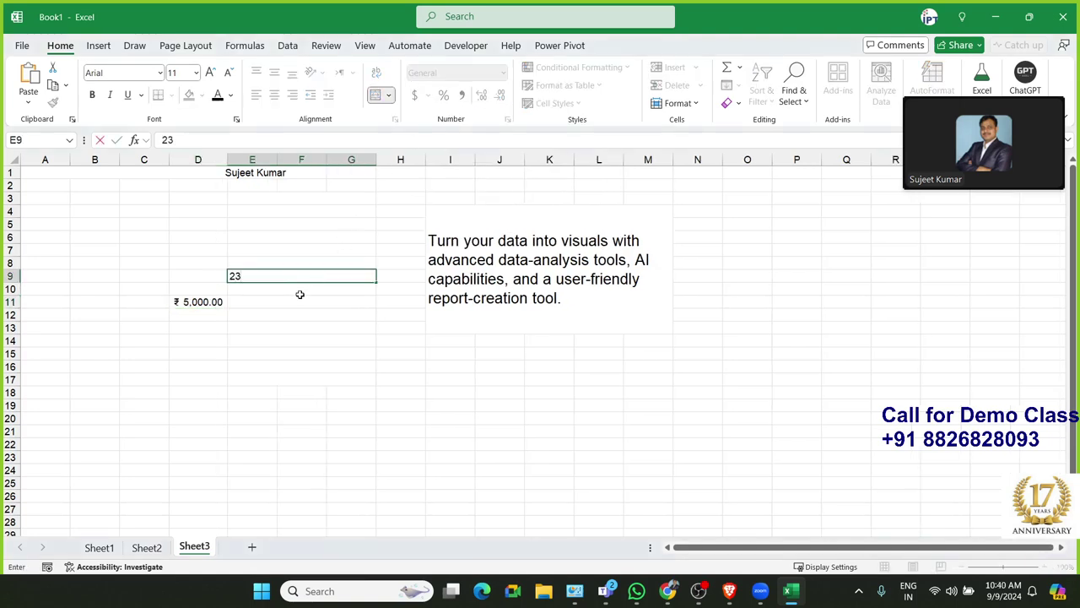
key(BackSpace)
key(BackSpace)
key(BackSpace)
text(0)
text(.62)
key(Return)
key(Up)
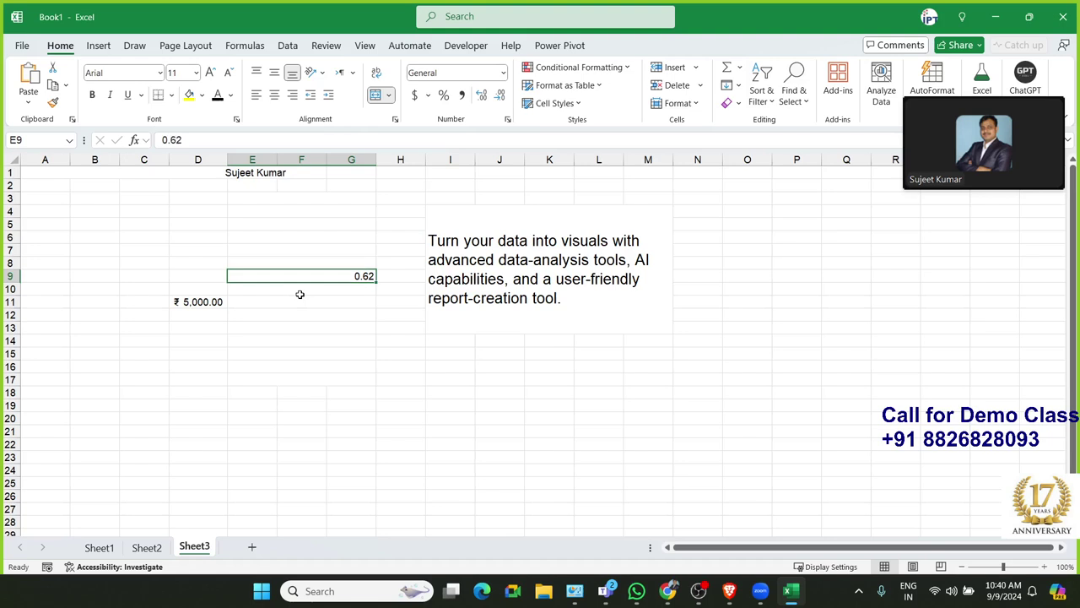
click(443, 96)
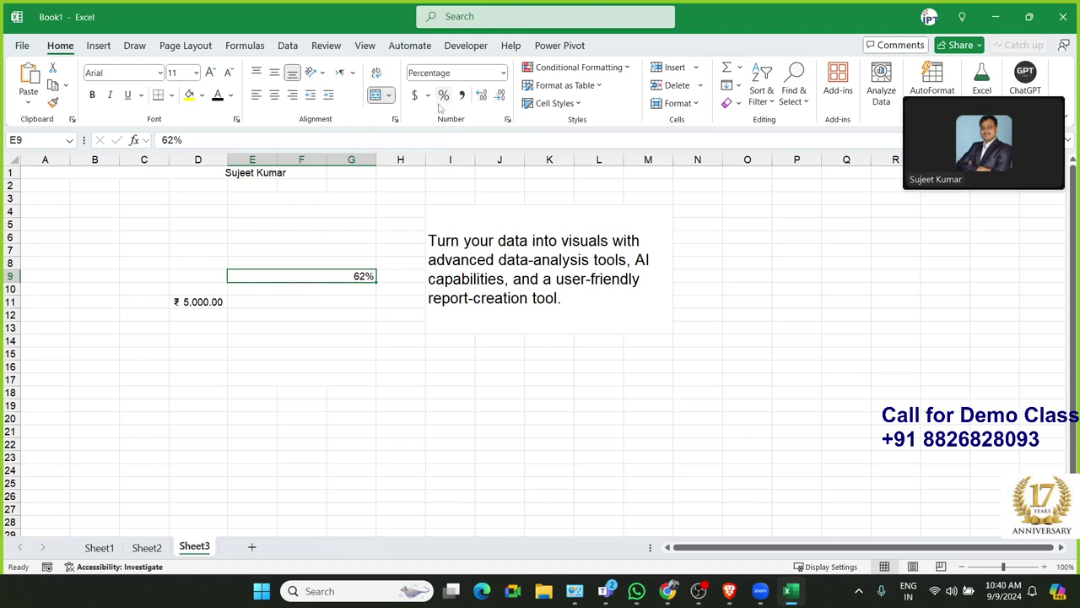
Apply Comma Style to D11 and adjust decimals so it shows 5,000.0
click(217, 301)
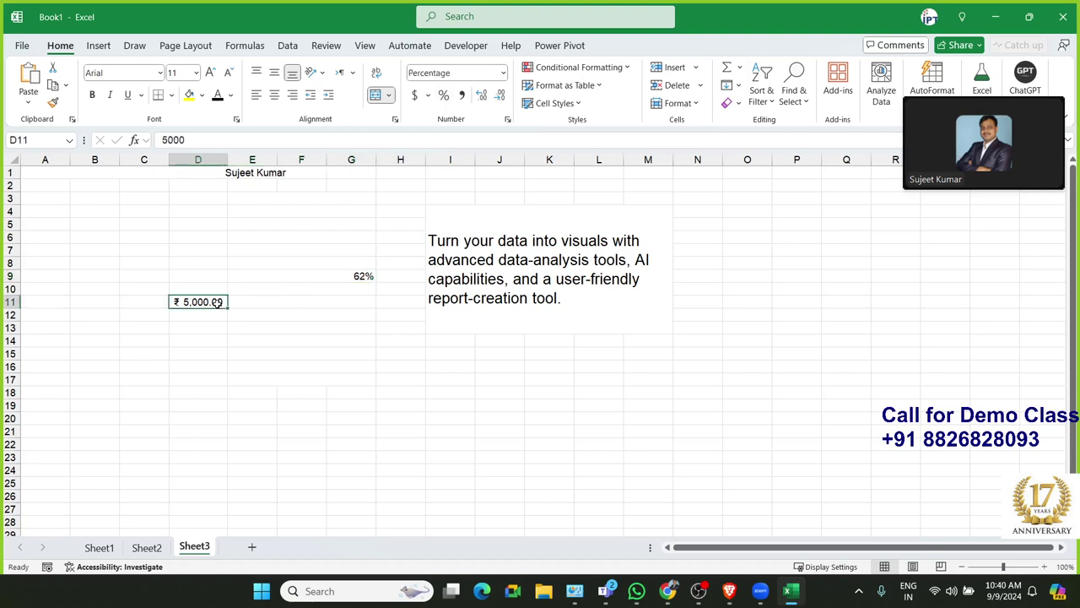
click(462, 95)
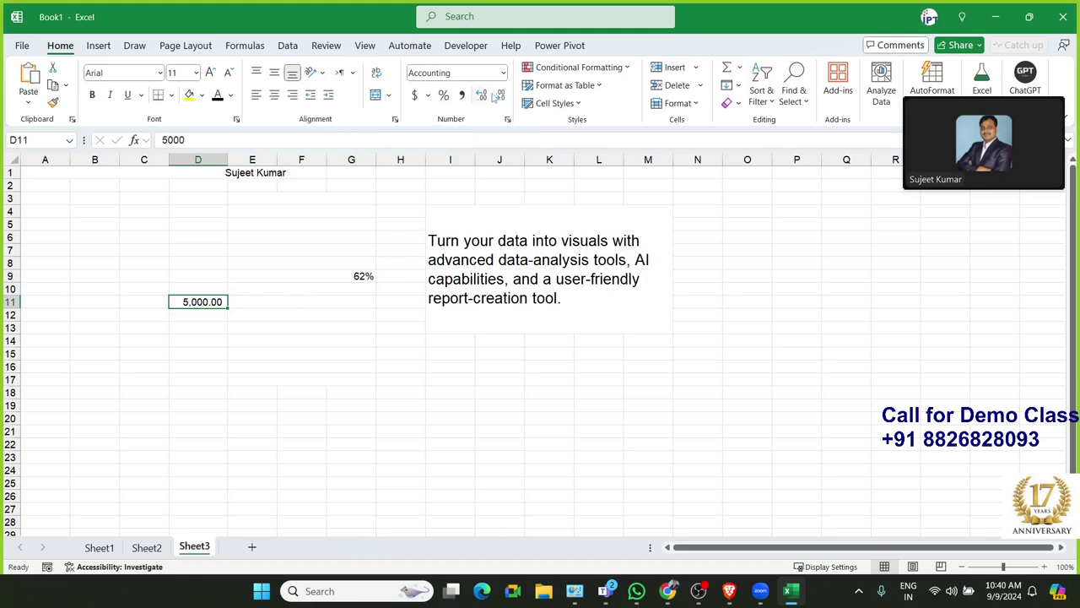
click(499, 95)
click(498, 96)
click(482, 96)
click(481, 95)
click(496, 95)
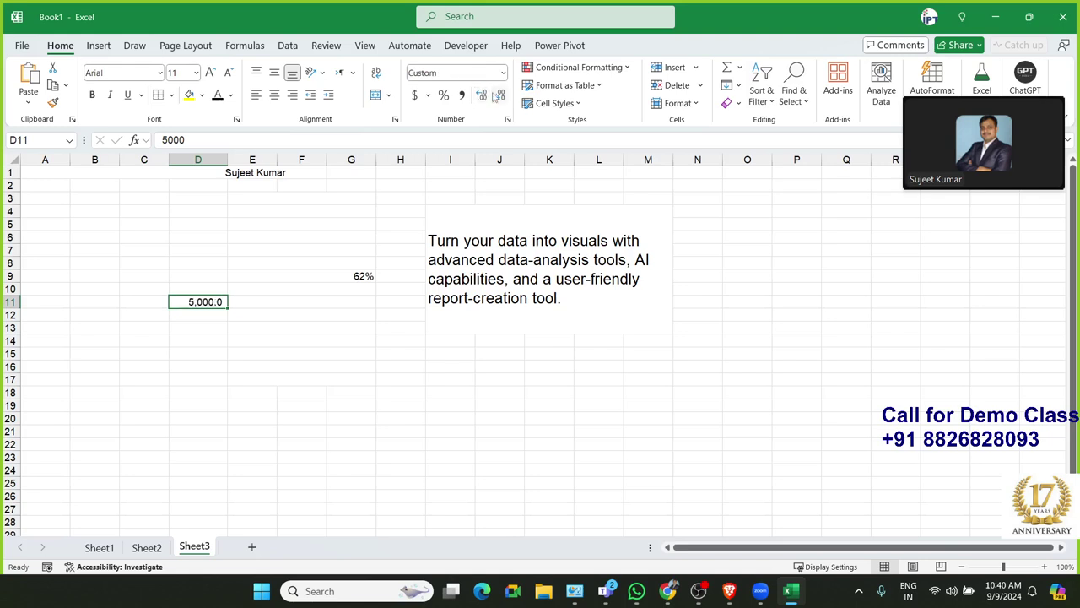